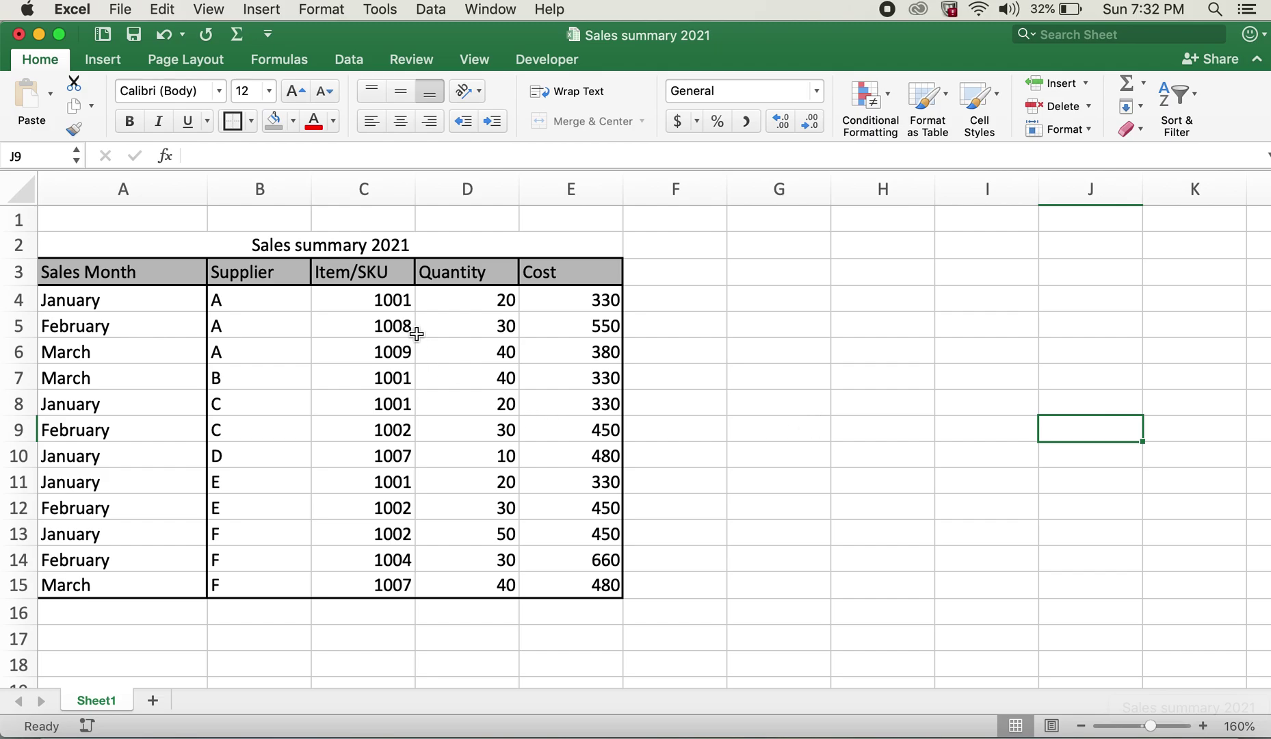
pyautogui.moveTo(394, 304); pyautogui.dragTo(389, 589)
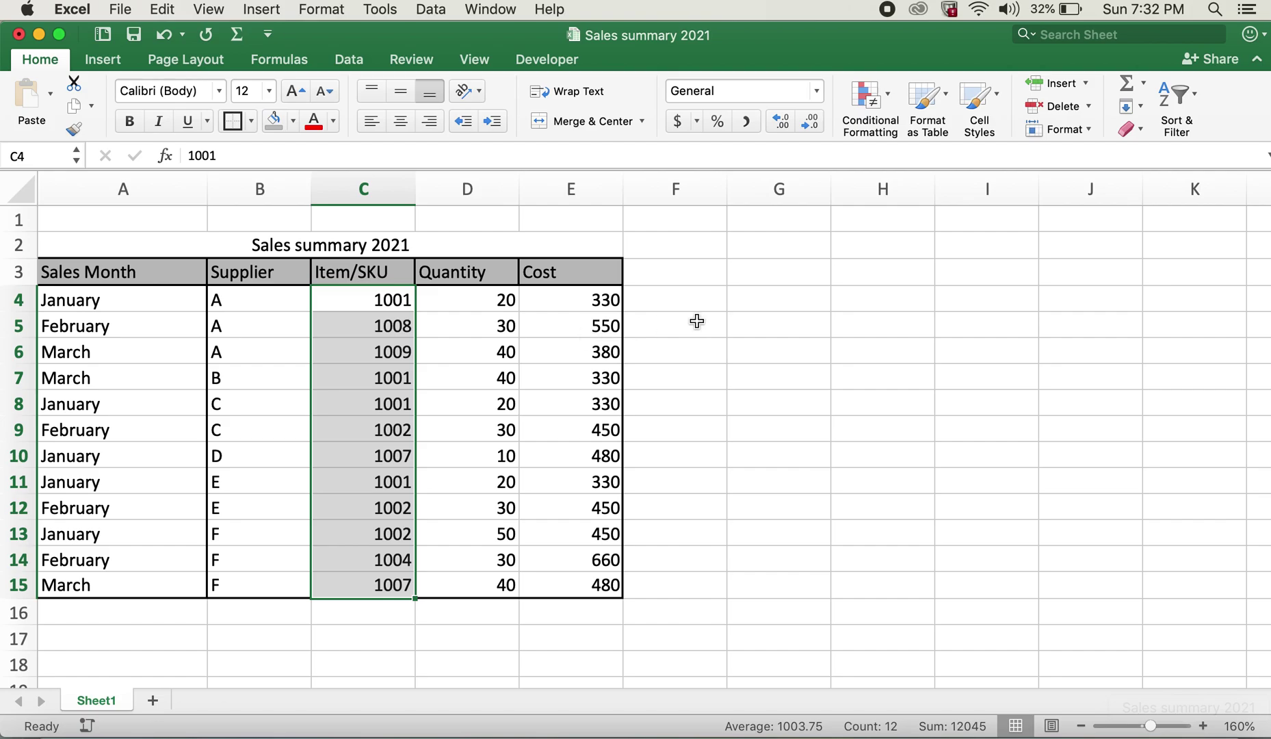
pyautogui.click(696, 342)
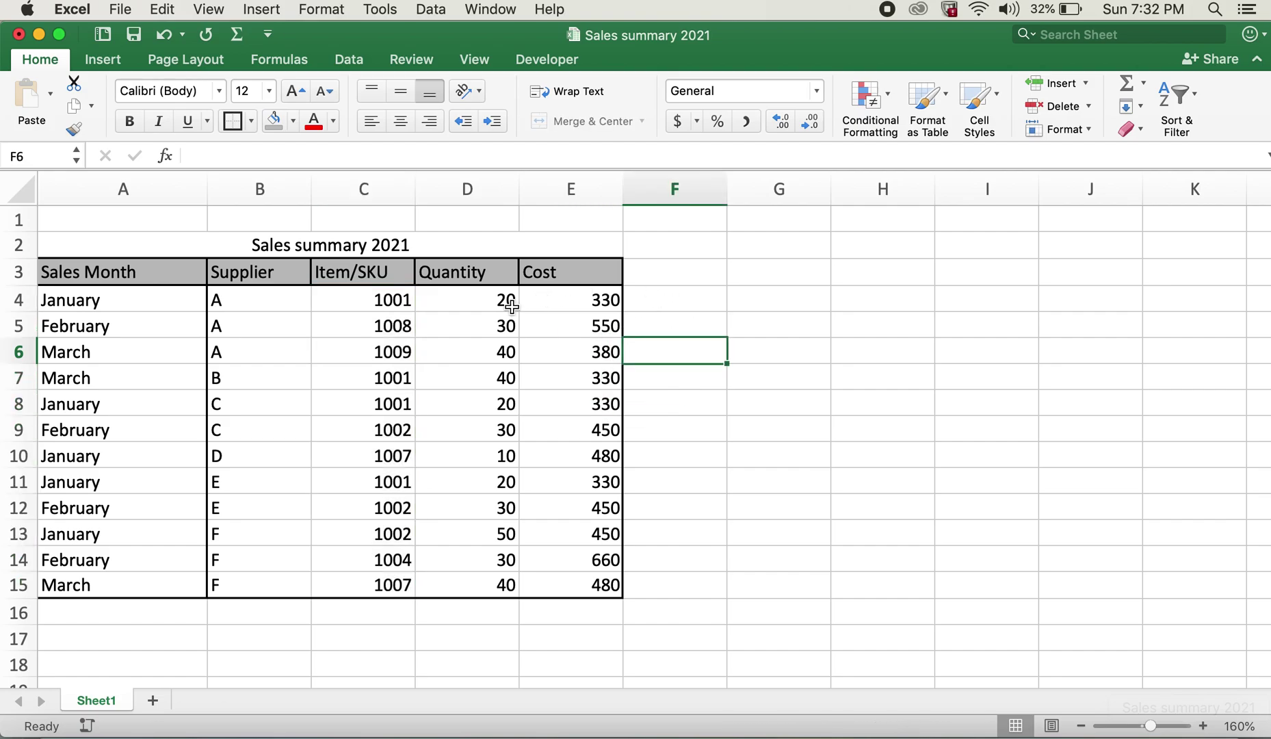
pyautogui.click(491, 304)
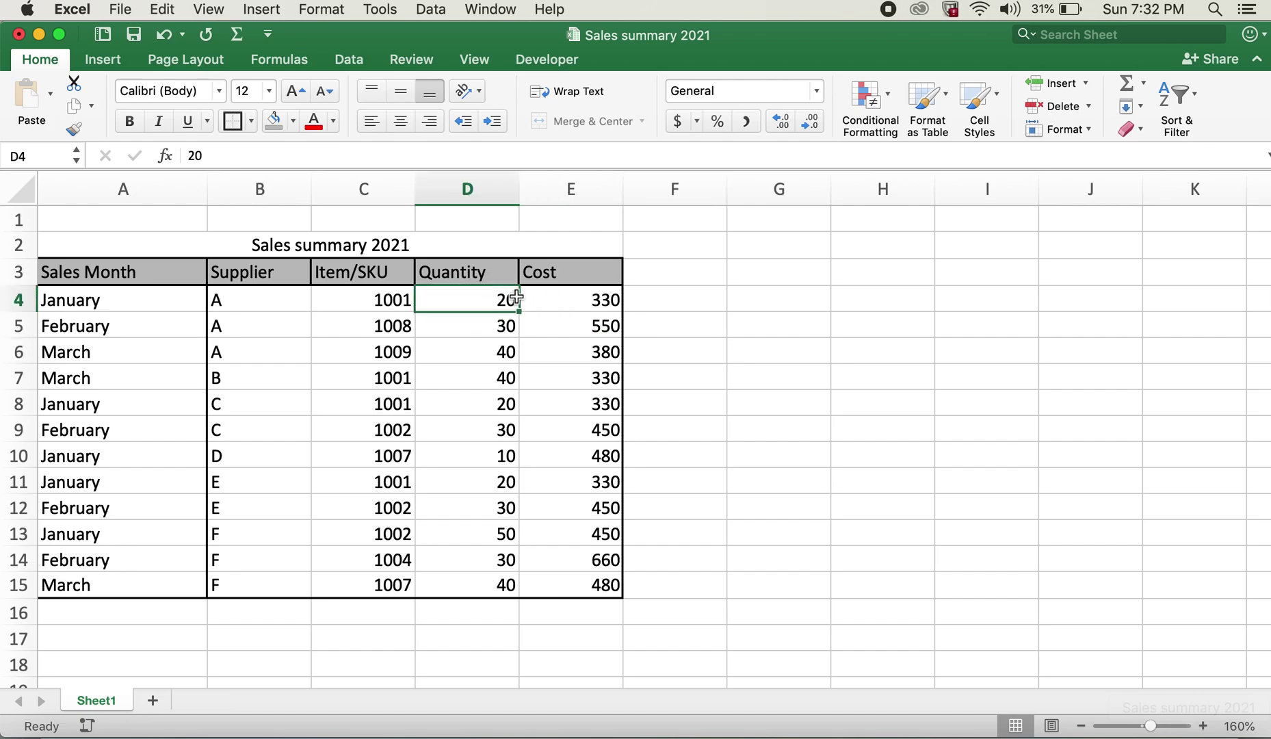
pyautogui.click(558, 300)
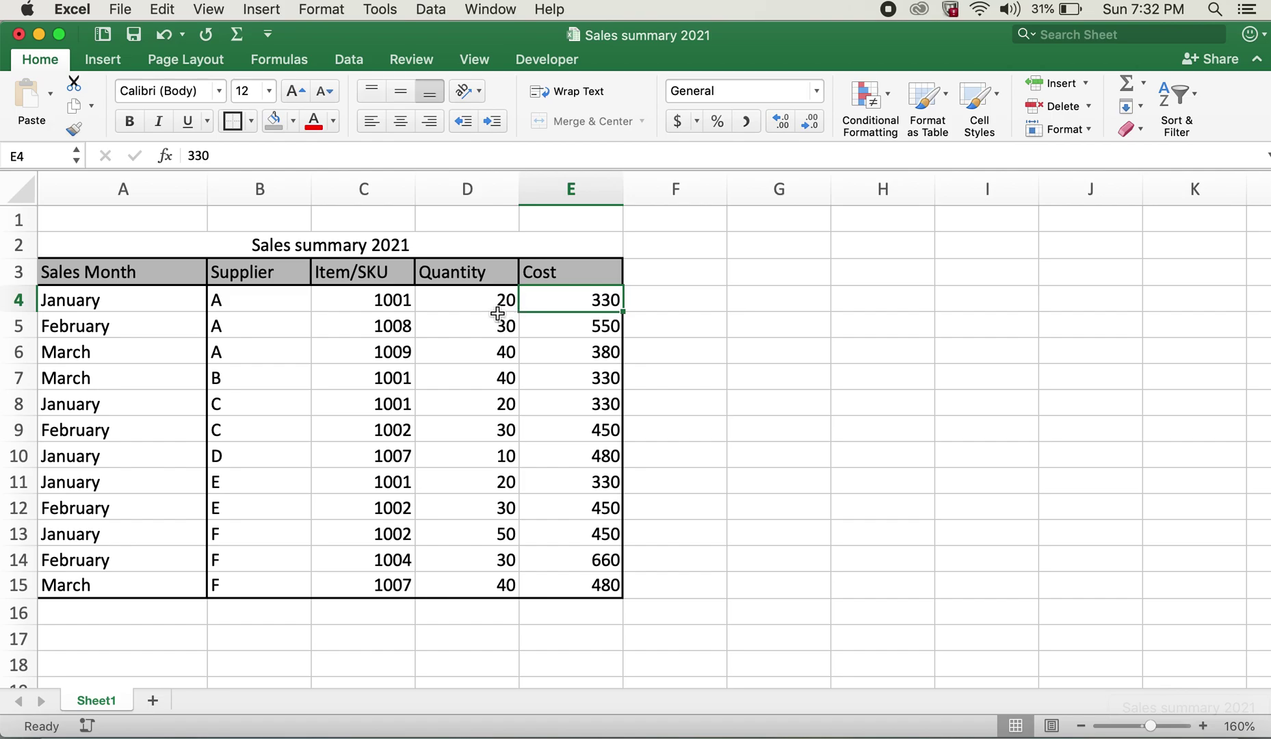
pyautogui.moveTo(499, 302); pyautogui.dragTo(538, 587)
# Multiply quantity by cost in F4 with =D4*E4 and fill the formula down to F15.
pyautogui.click(667, 297)
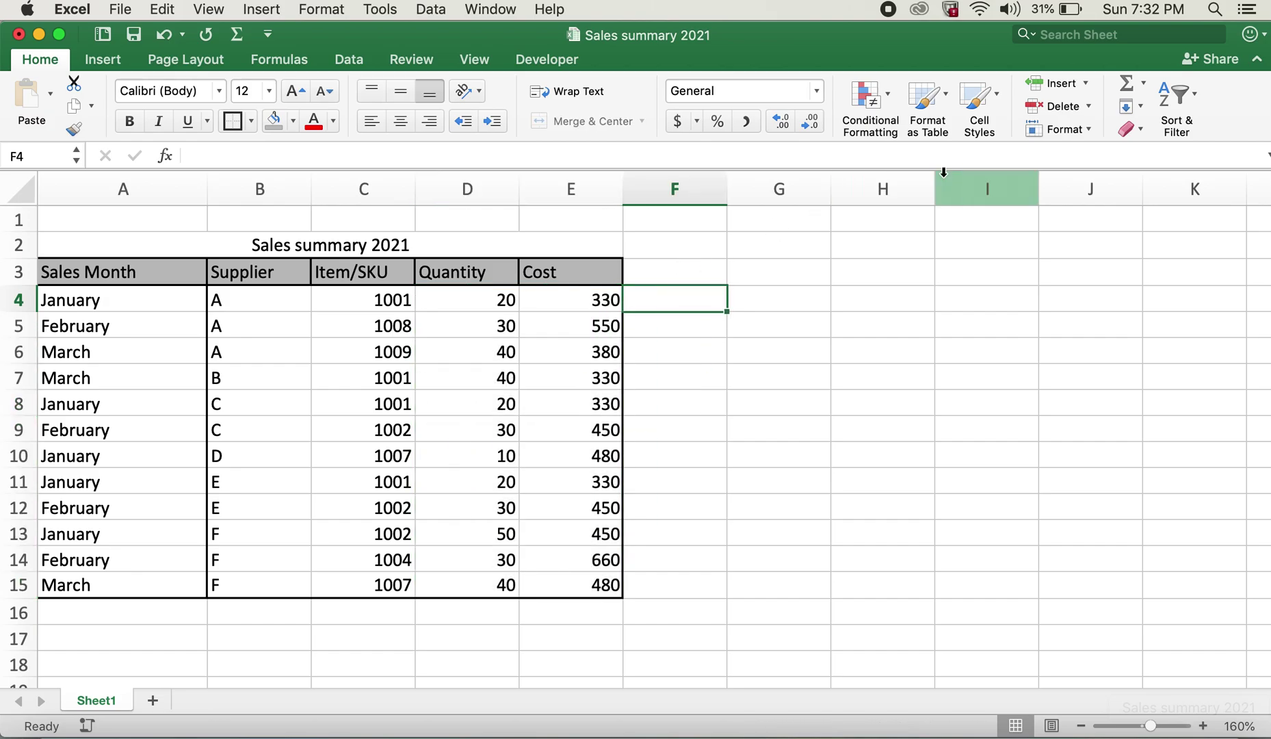
pyautogui.write('=')
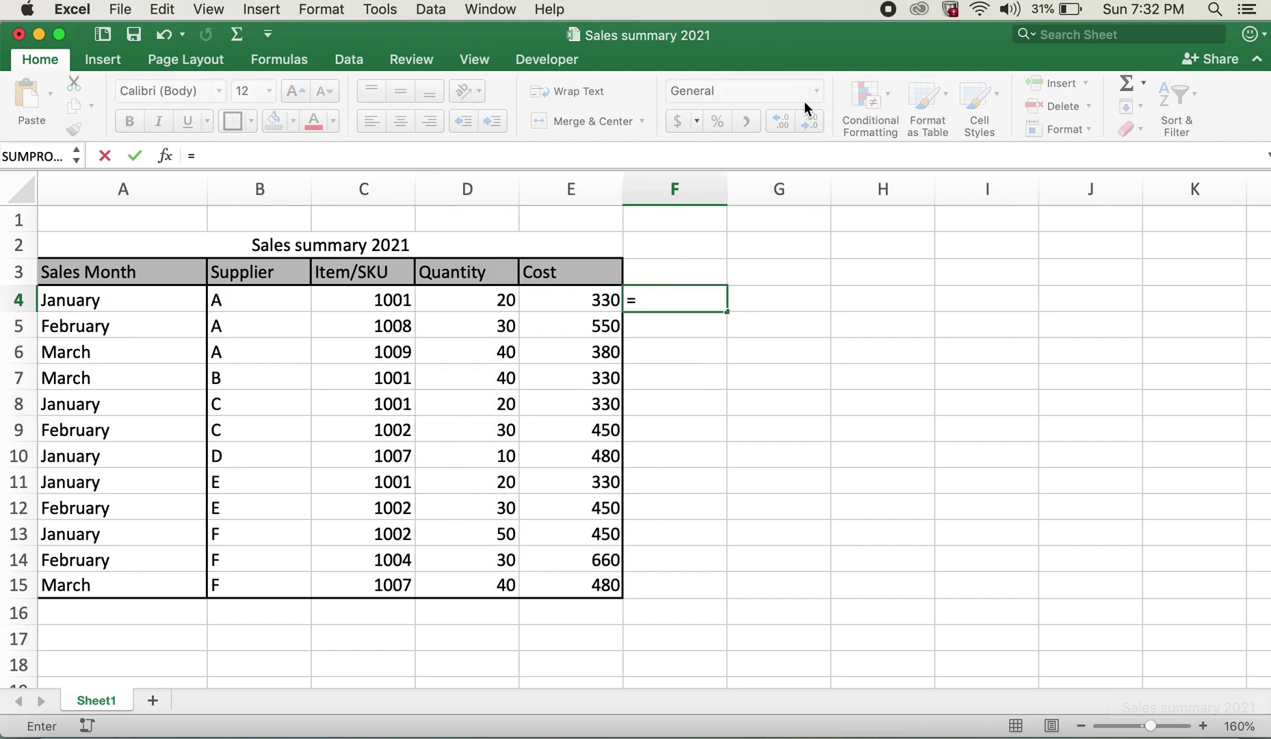
pyautogui.click(490, 299)
pyautogui.write('*')
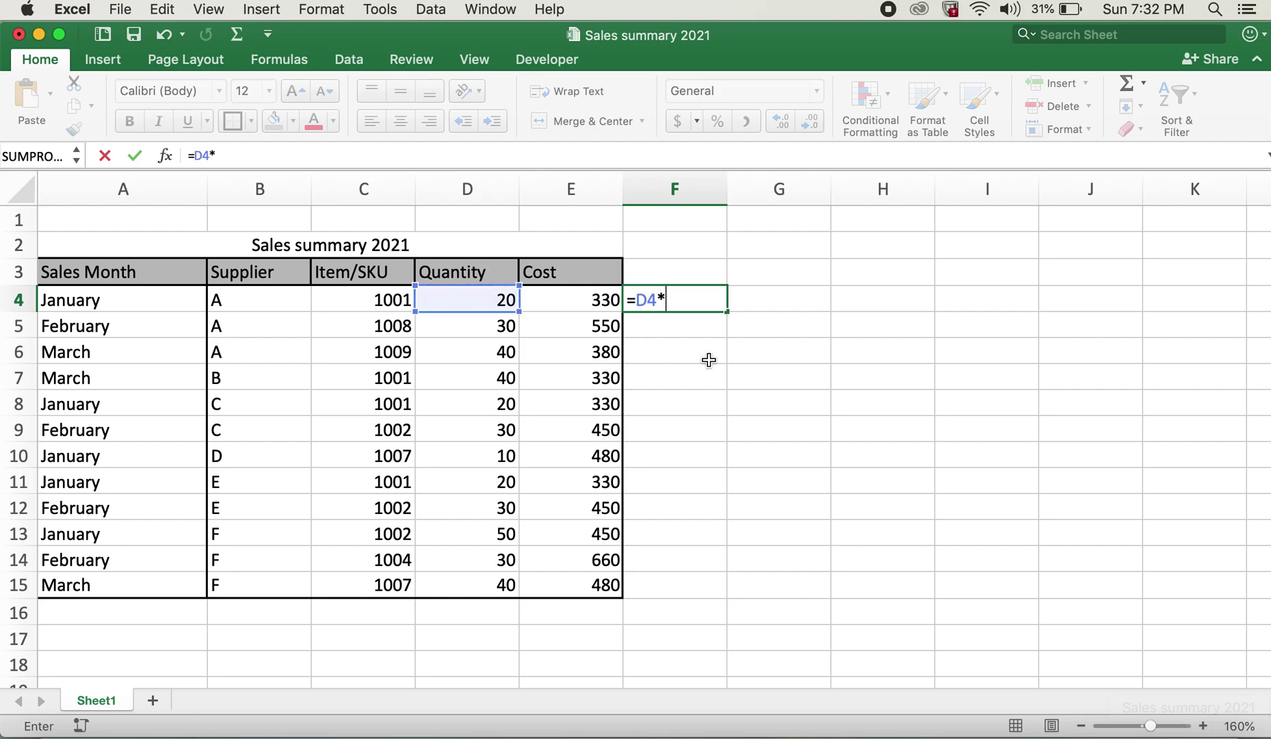
pyautogui.click(547, 297)
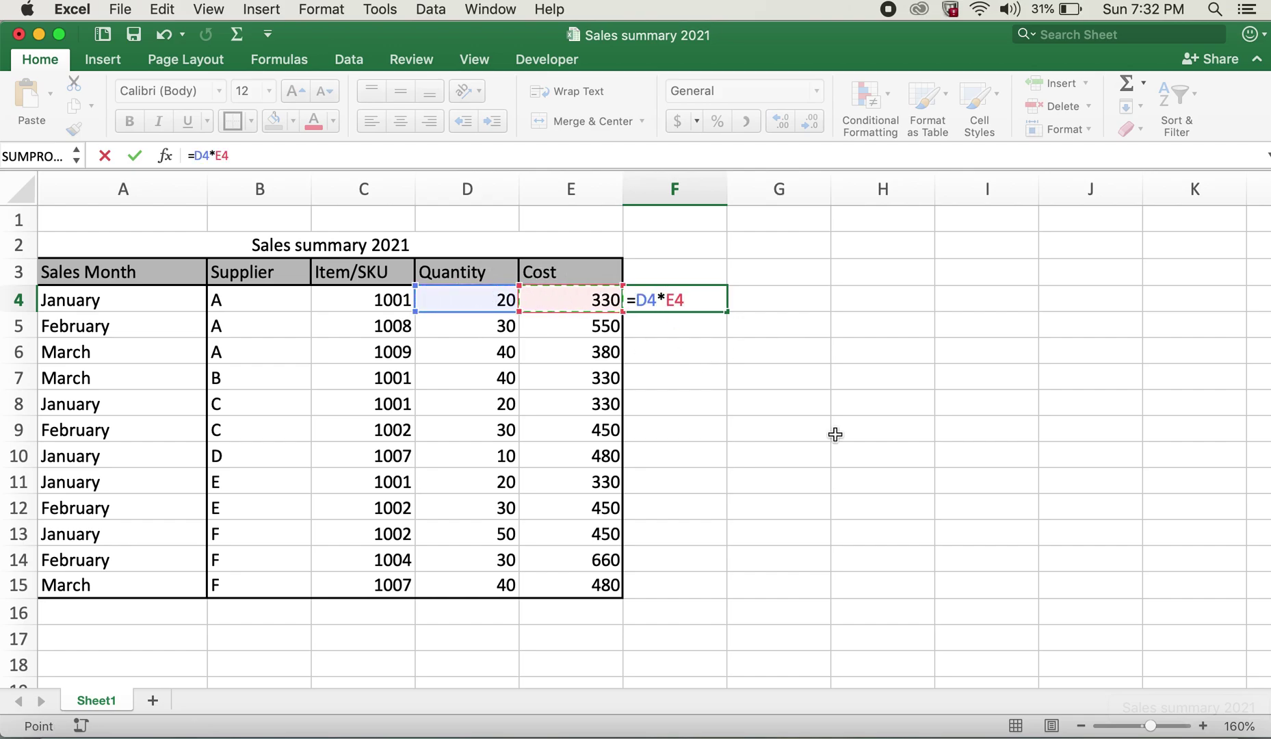
pyautogui.press('Return')
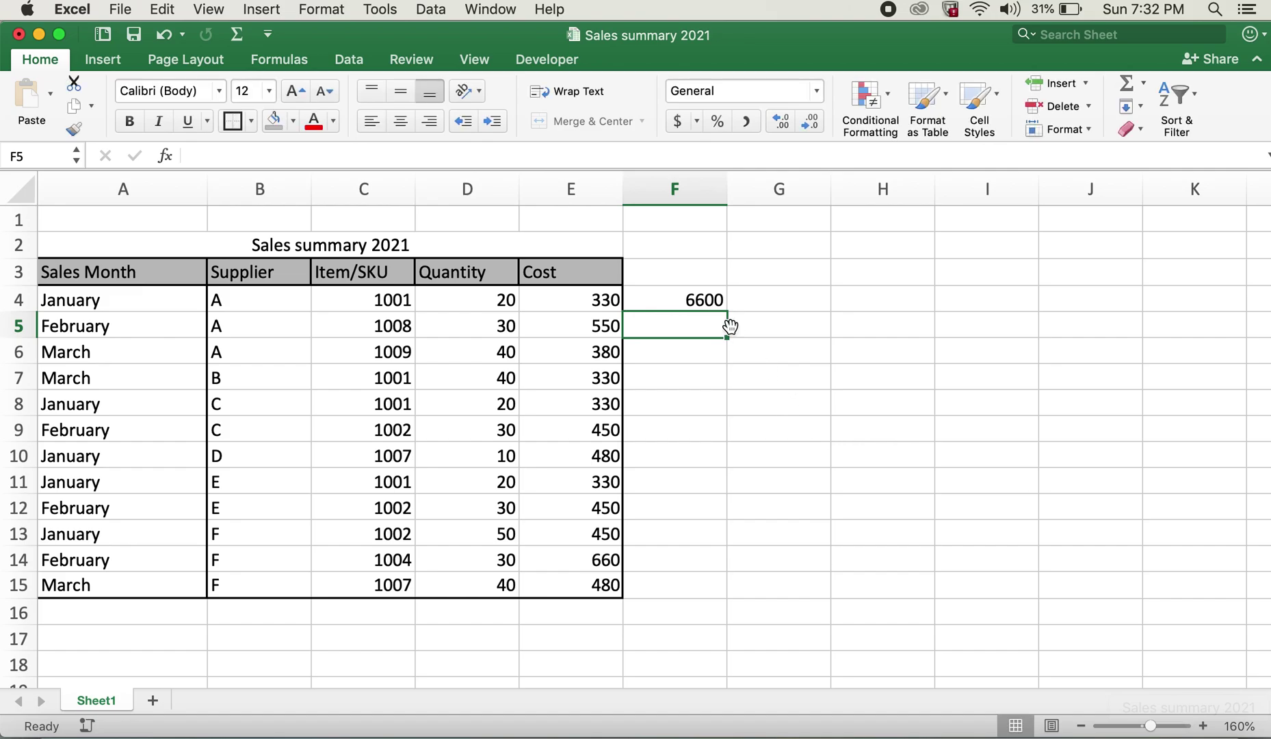
pyautogui.click(715, 301)
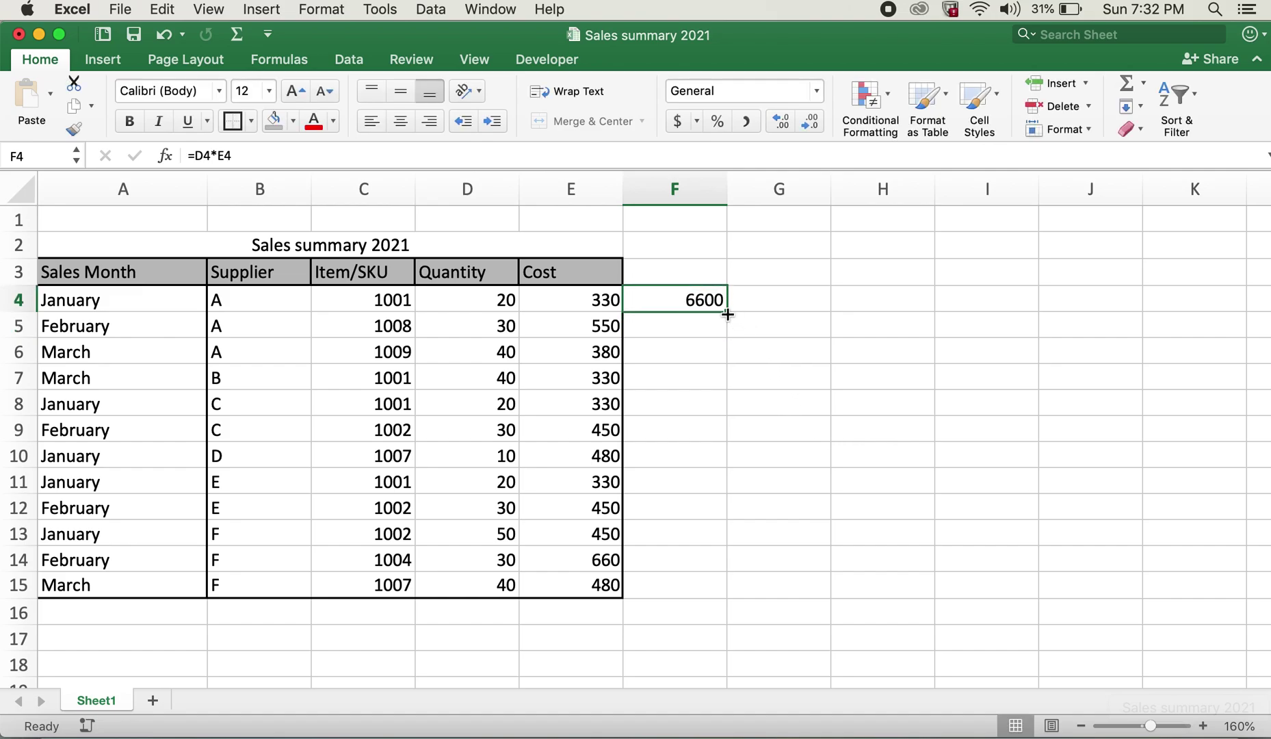
pyautogui.moveTo(726, 314); pyautogui.dragTo(694, 595)
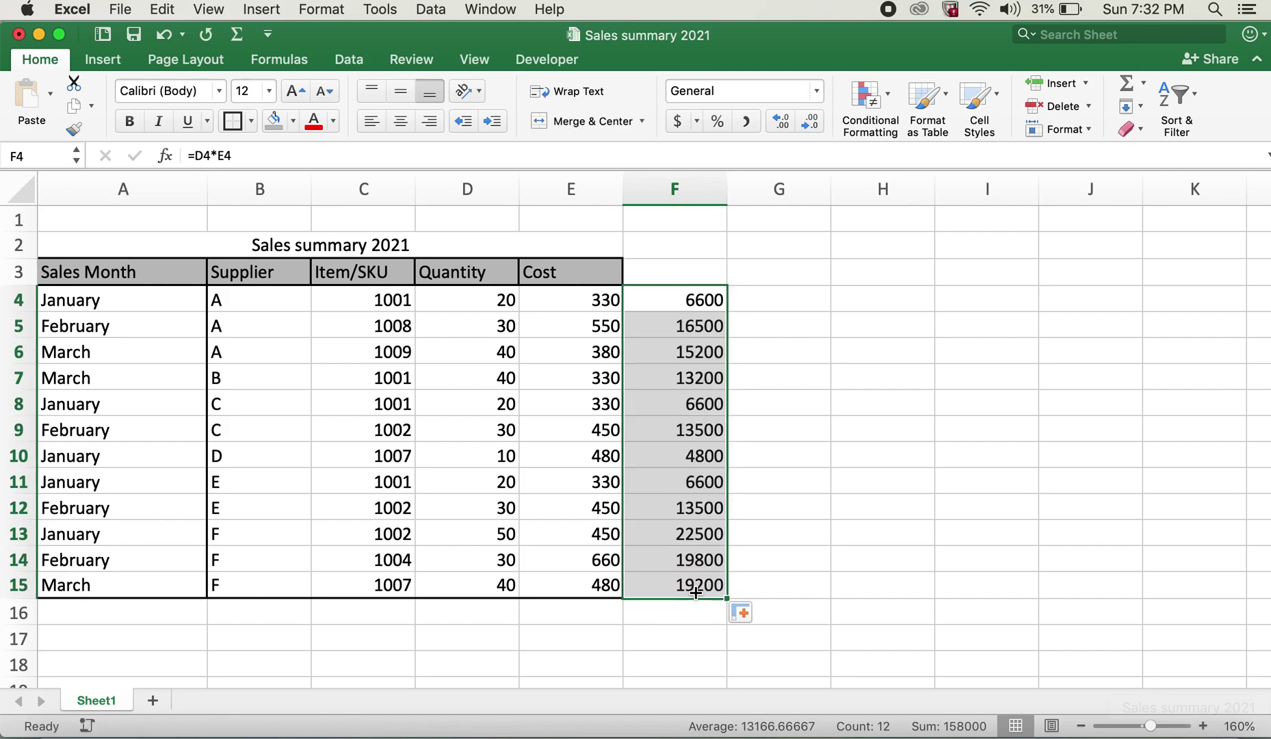
# Total the row products in F16 with =SUM(F4:F15).
pyautogui.click(694, 609)
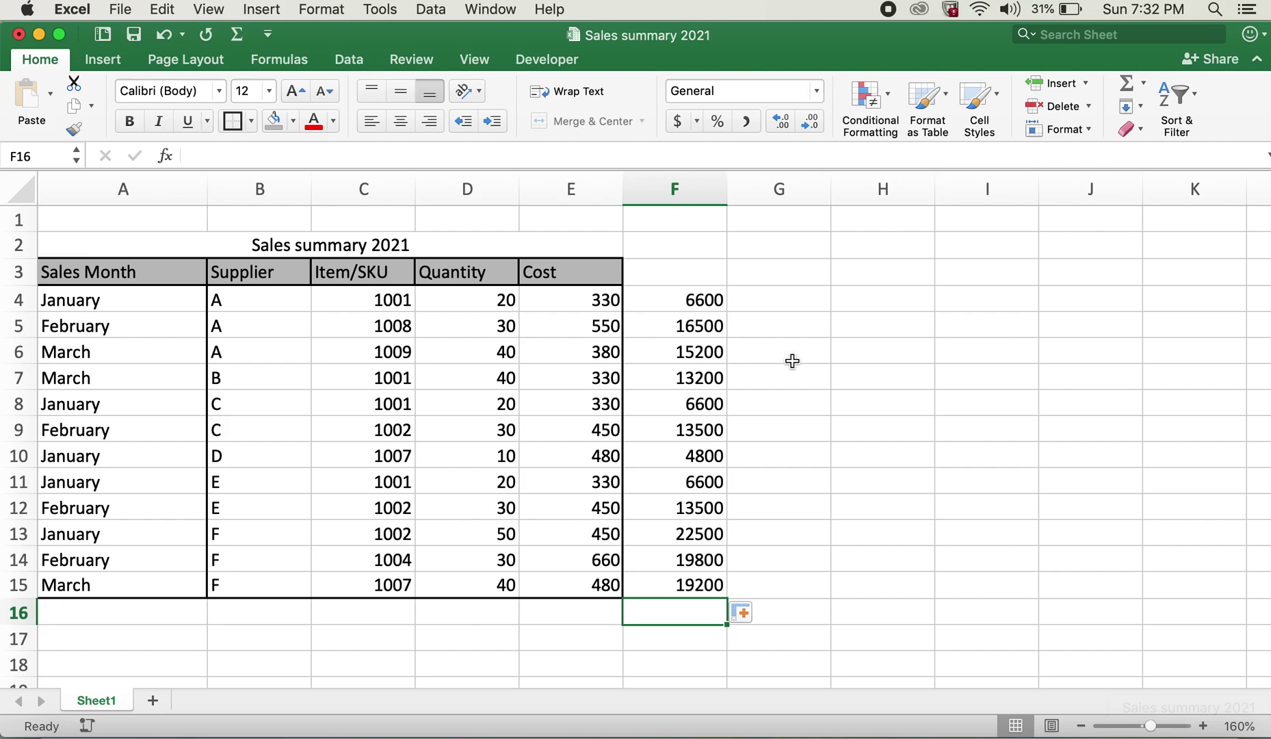
pyautogui.write('=sum')
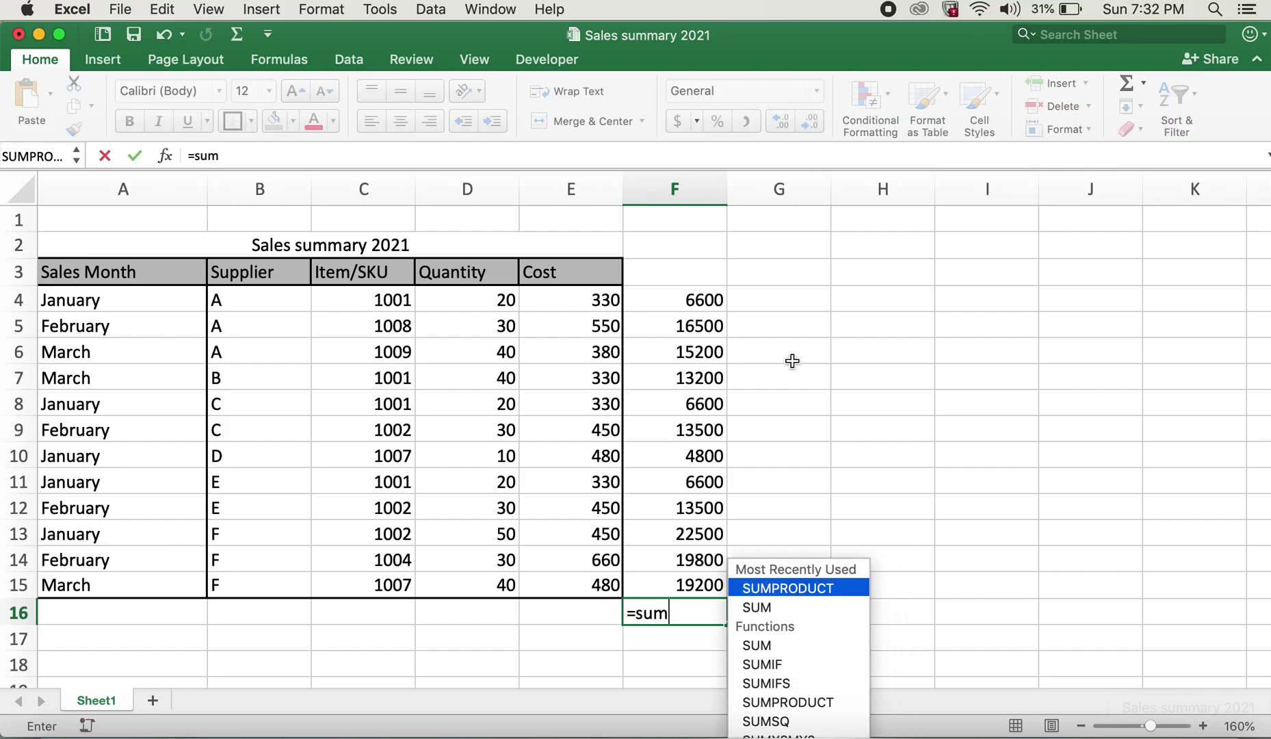
pyautogui.write('(')
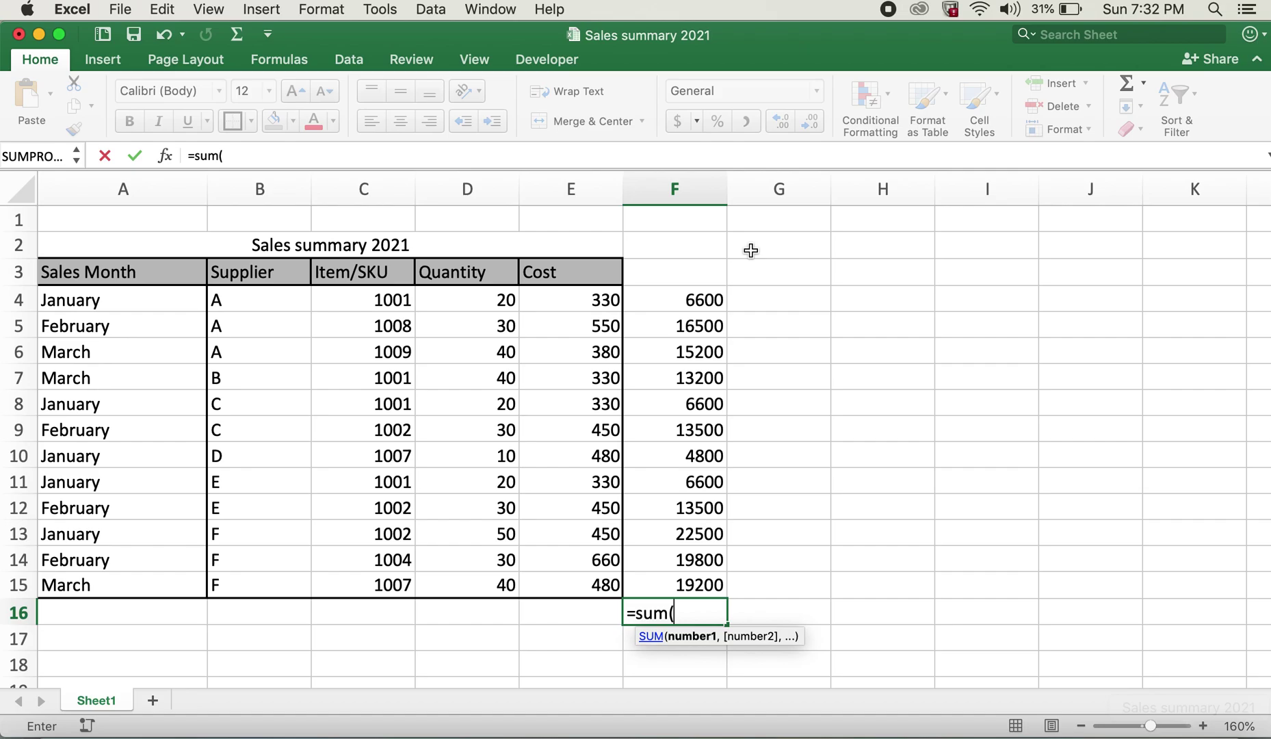
pyautogui.click(708, 297)
pyautogui.moveTo(708, 296); pyautogui.dragTo(689, 584)
pyautogui.write(')')
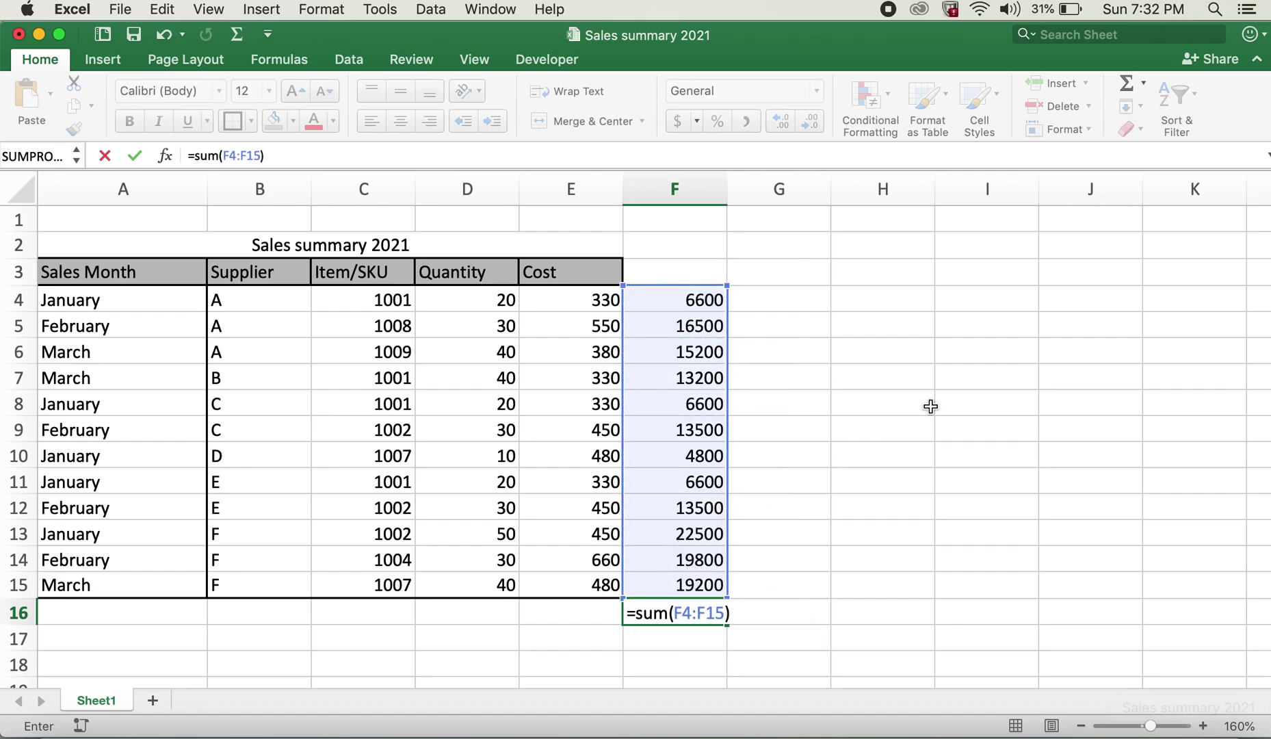
pyautogui.press('Return')
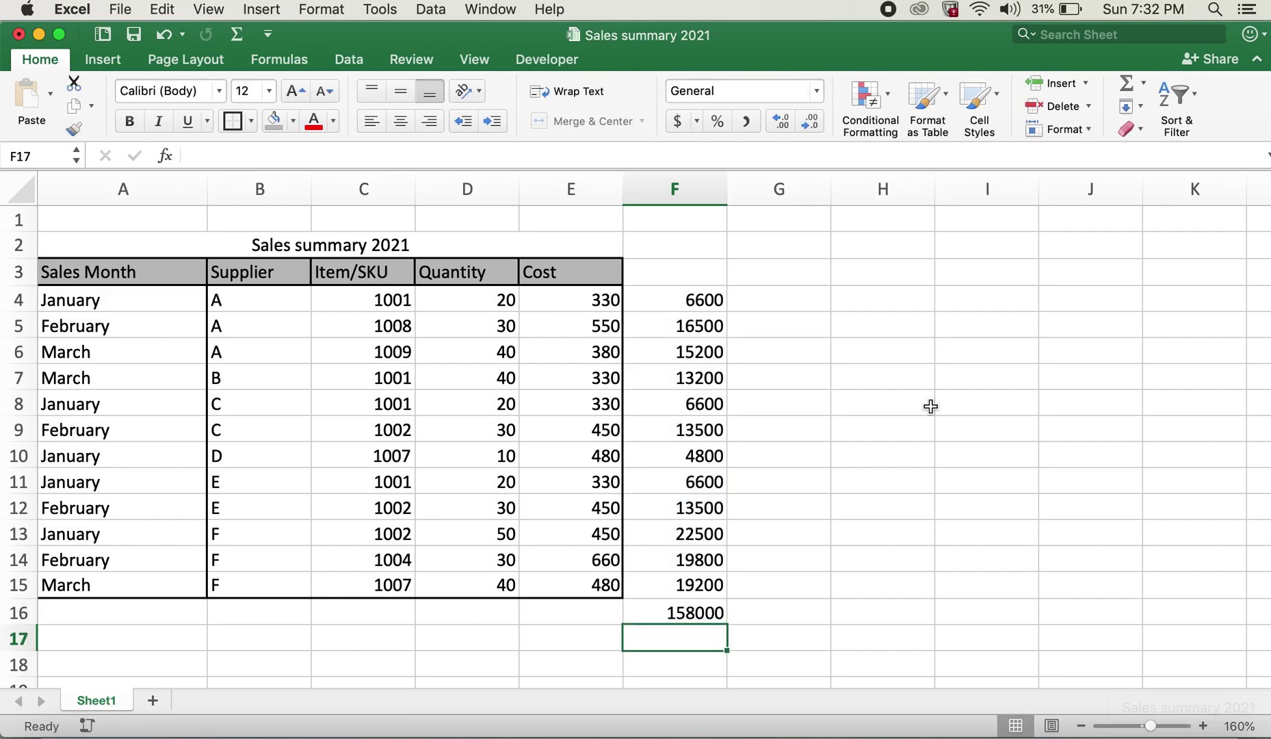
pyautogui.click(680, 613)
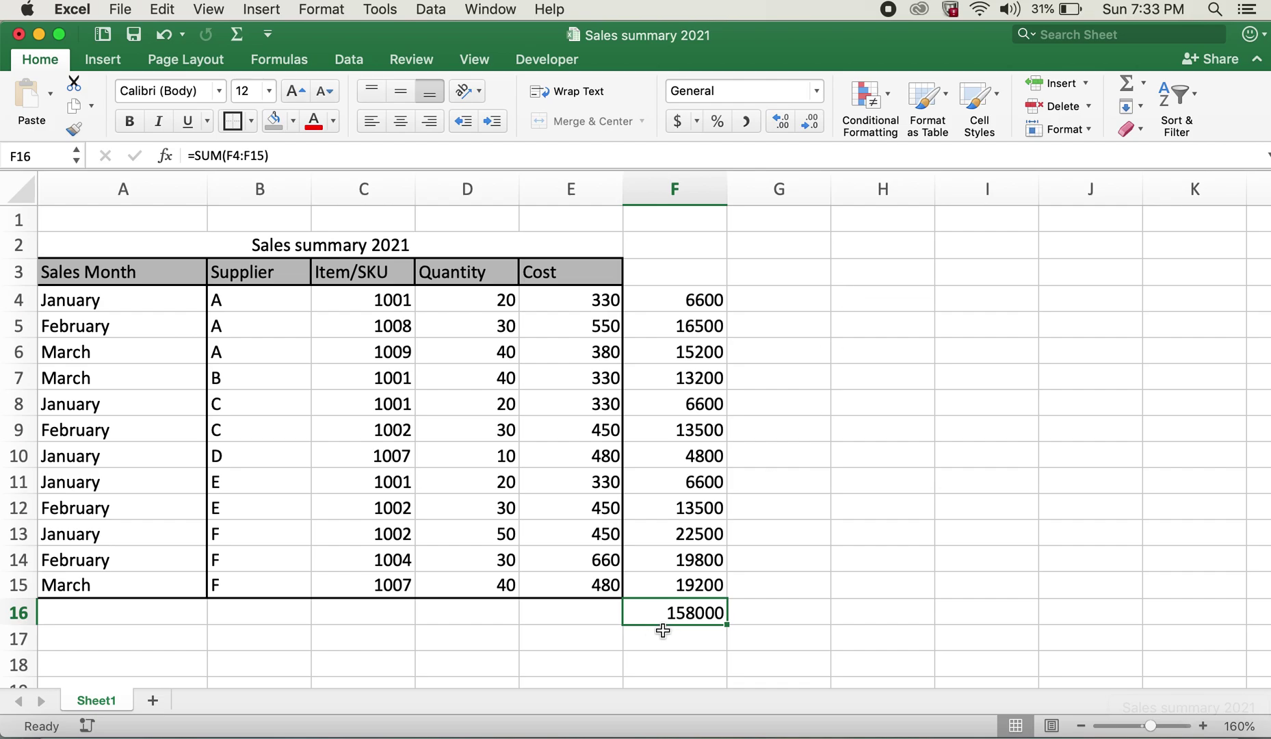
# Enter =SUMPRODUCT(D4:D15,E4:E15) in H3 to total quantity times cost in a single formula.
pyautogui.click(857, 278)
pyautogui.write('=')
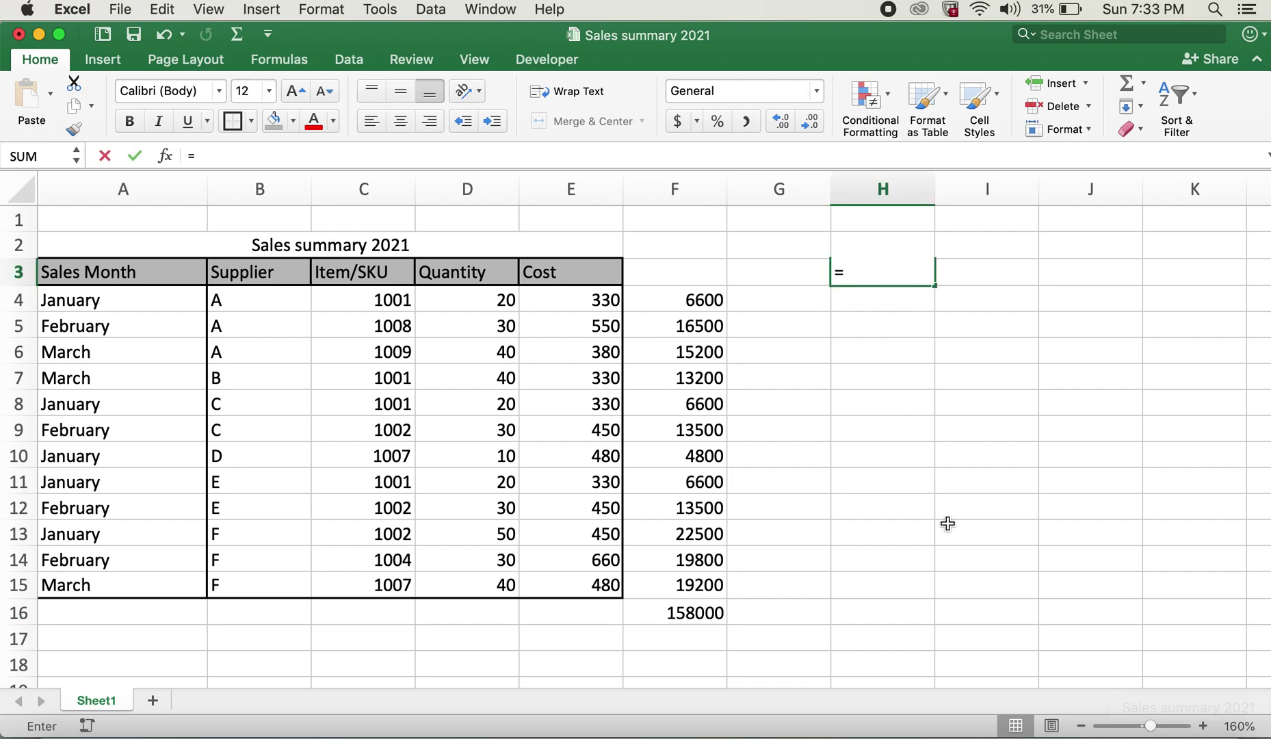
pyautogui.write('sumprodut')
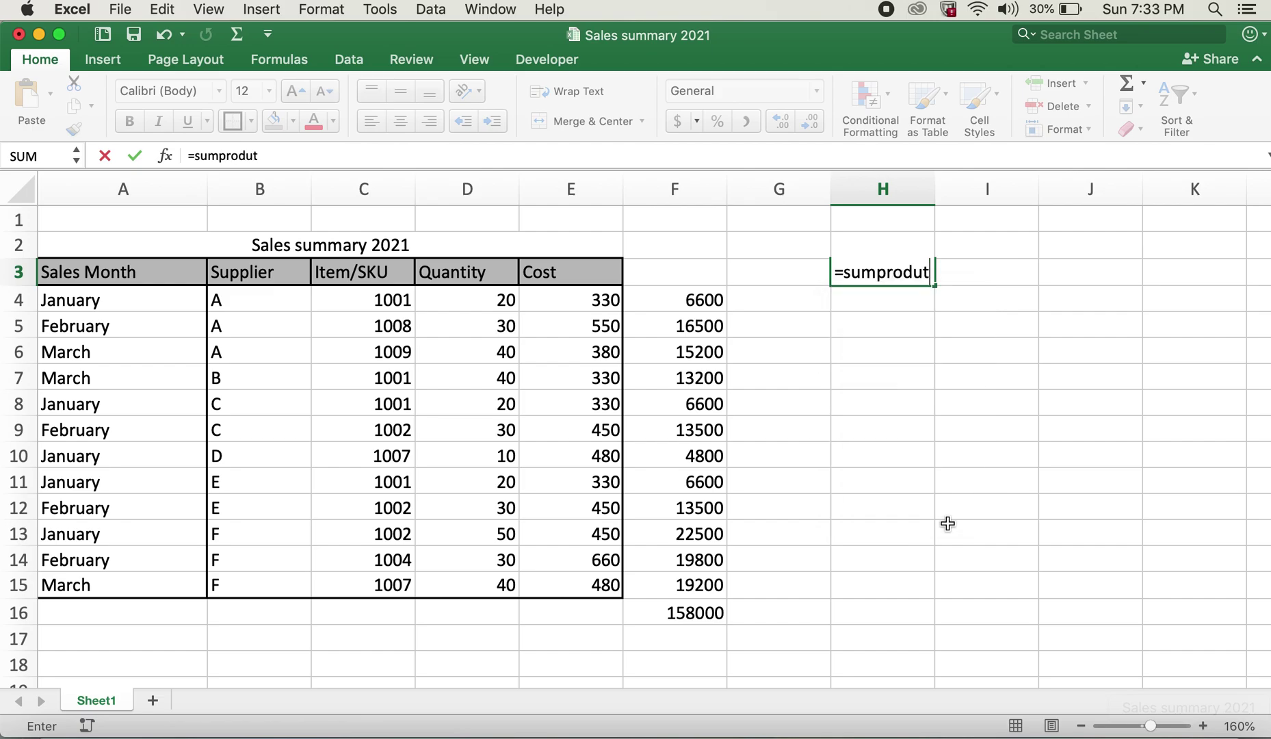
pyautogui.press('BackSpace')
pyautogui.write('ct')
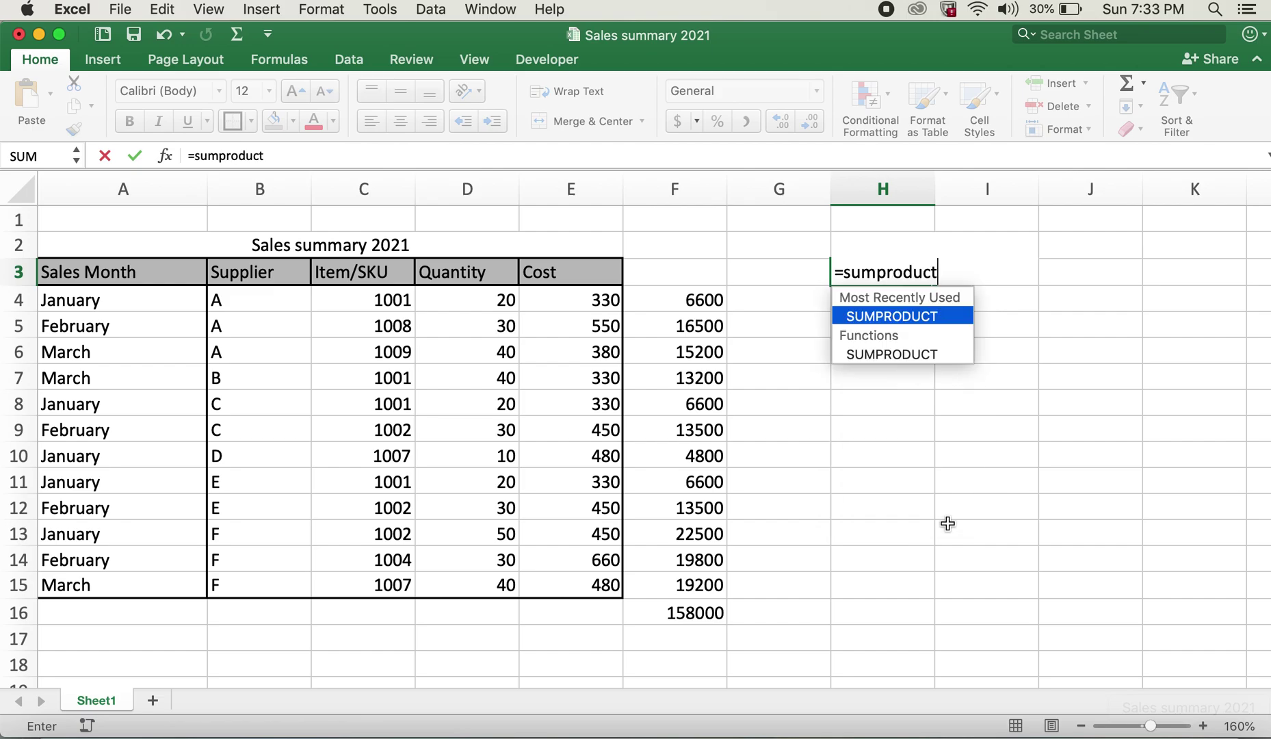
pyautogui.write('(')
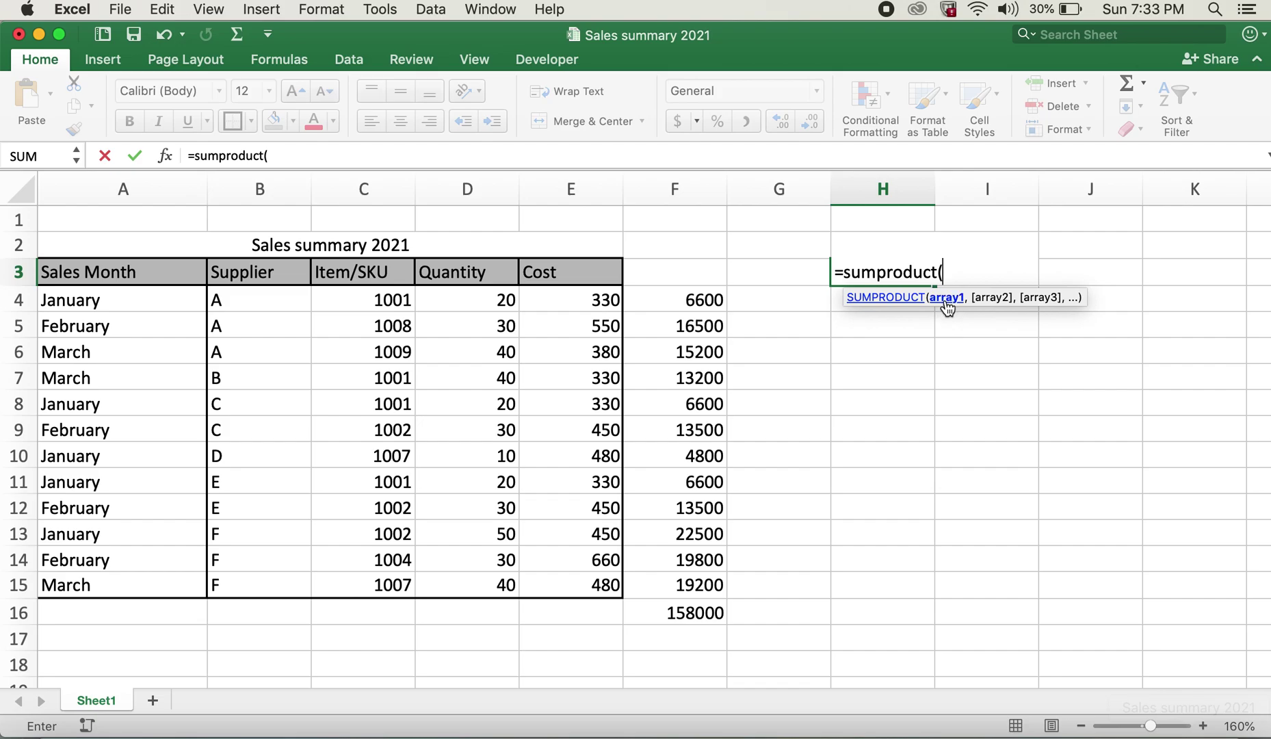
pyautogui.click(484, 301)
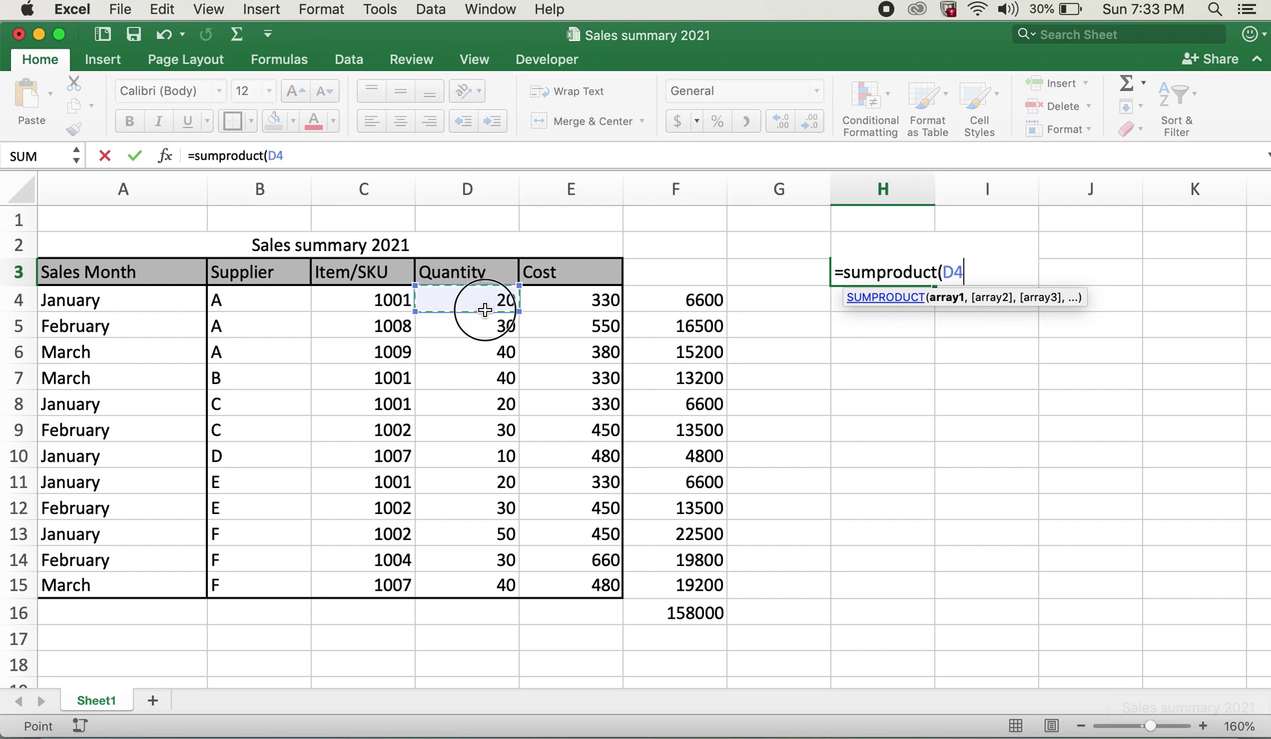
pyautogui.moveTo(485, 310); pyautogui.dragTo(466, 592)
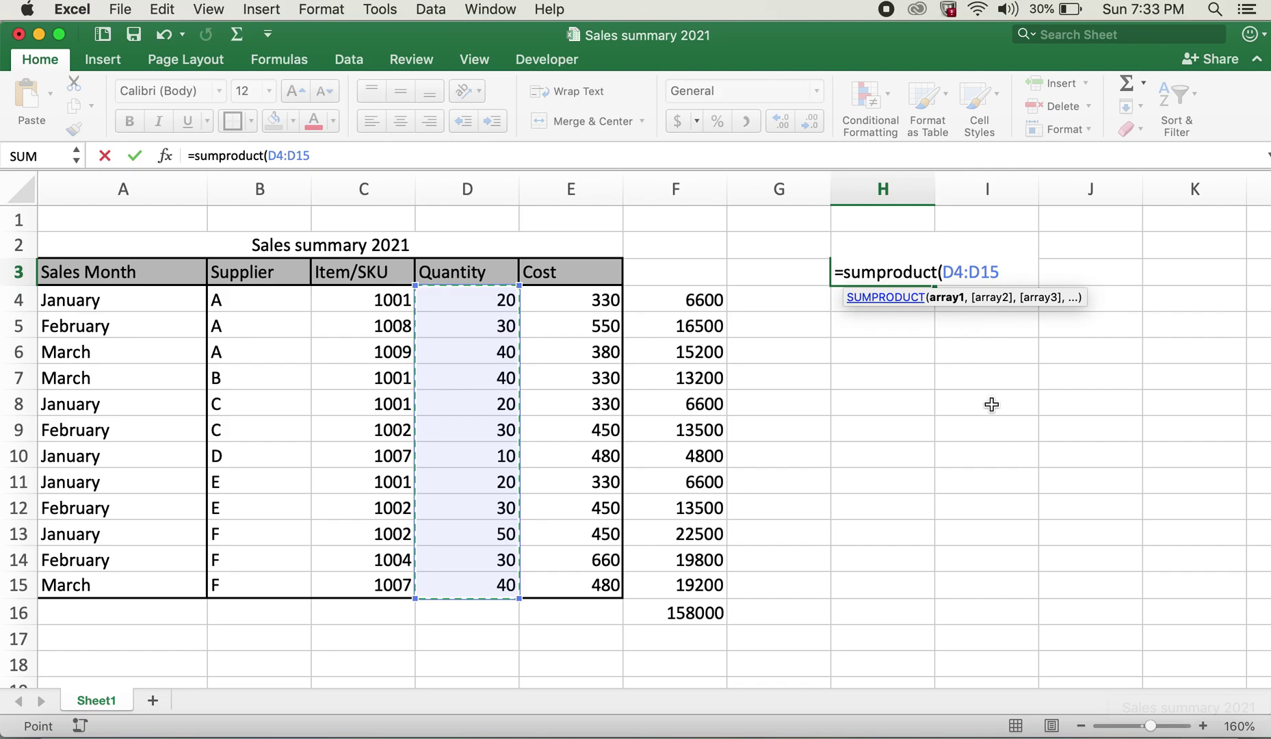
pyautogui.write(',')
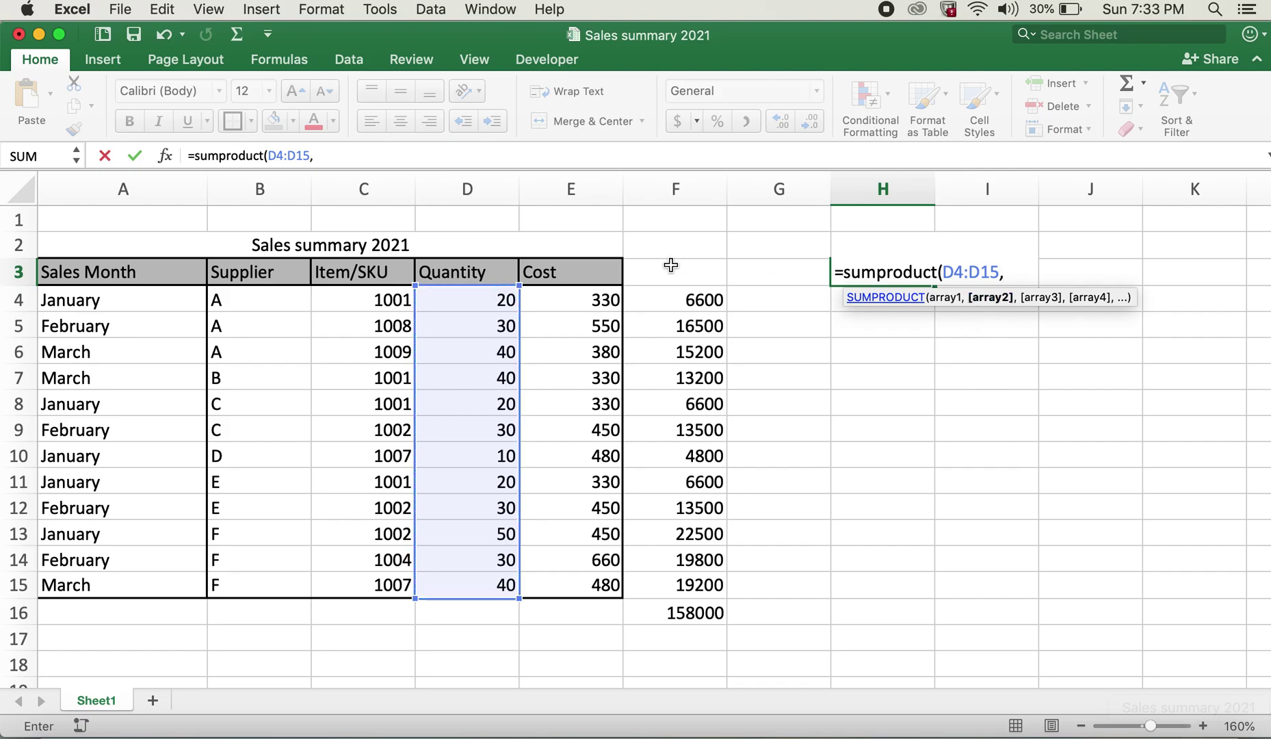
pyautogui.click(587, 299)
pyautogui.moveTo(586, 299); pyautogui.dragTo(572, 590)
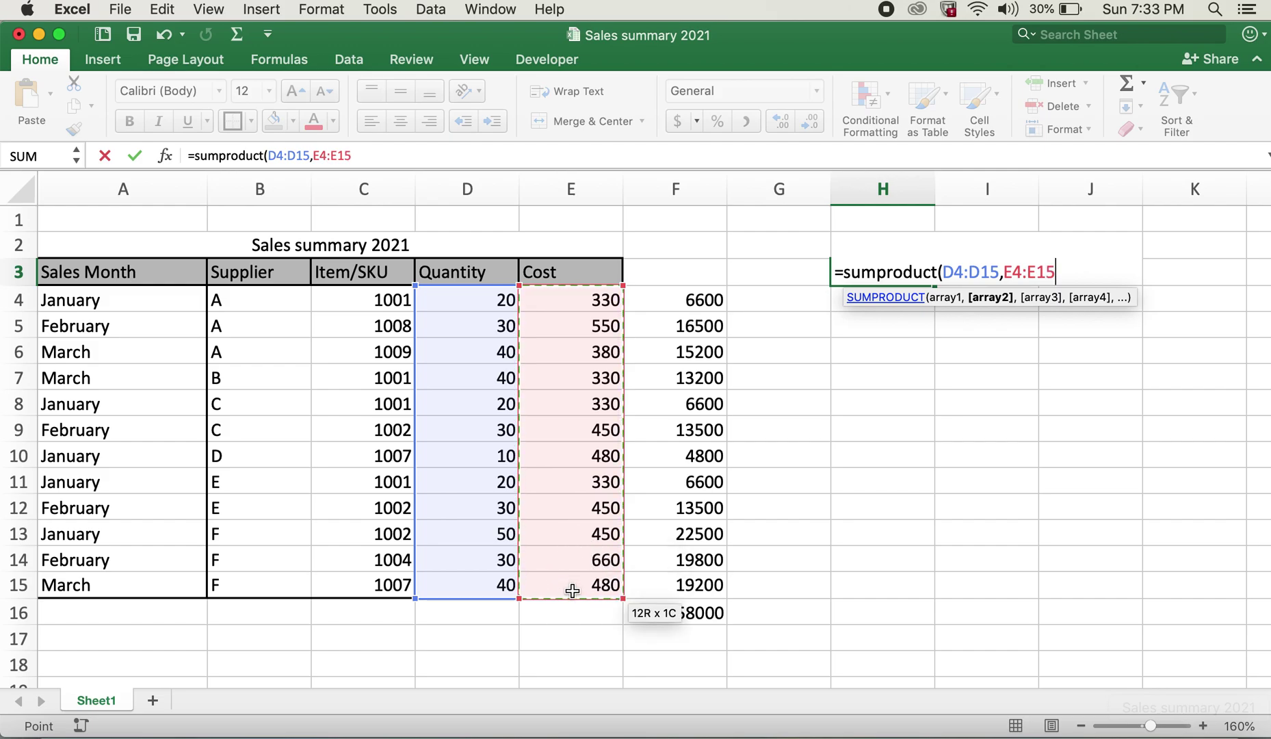
pyautogui.write(')')
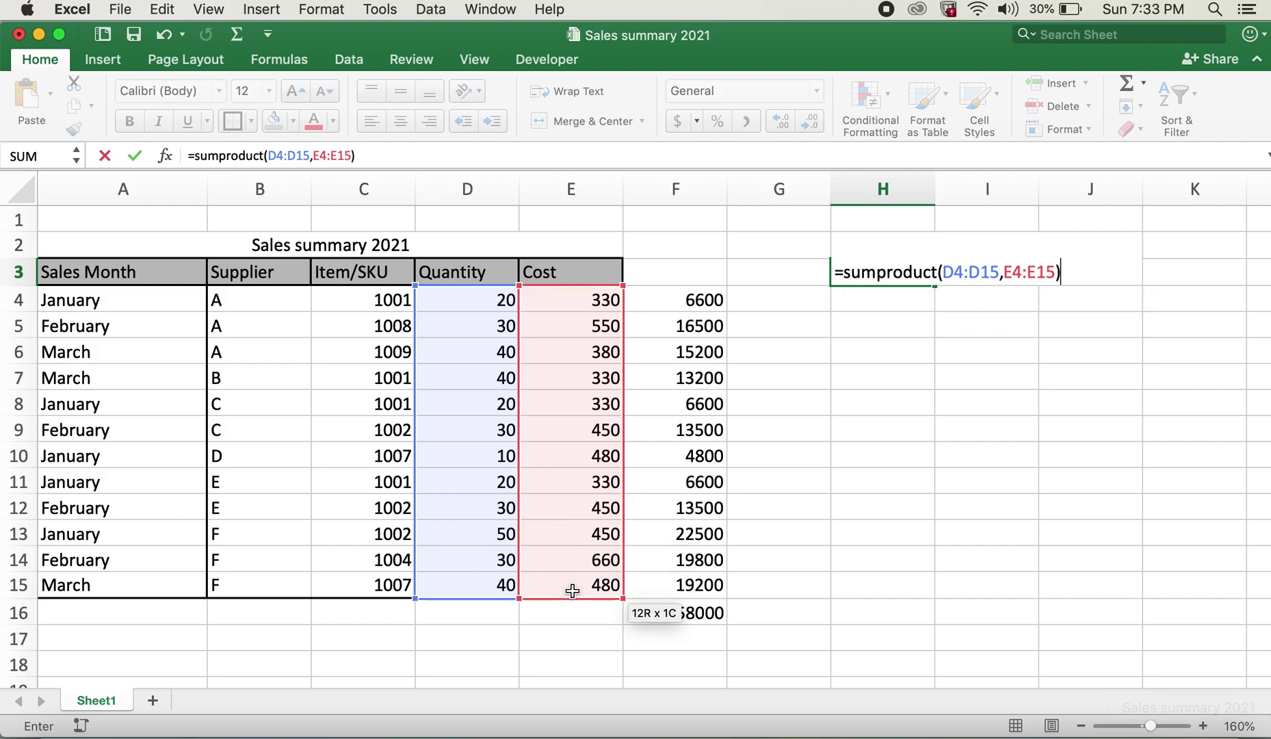
pyautogui.press('Return')
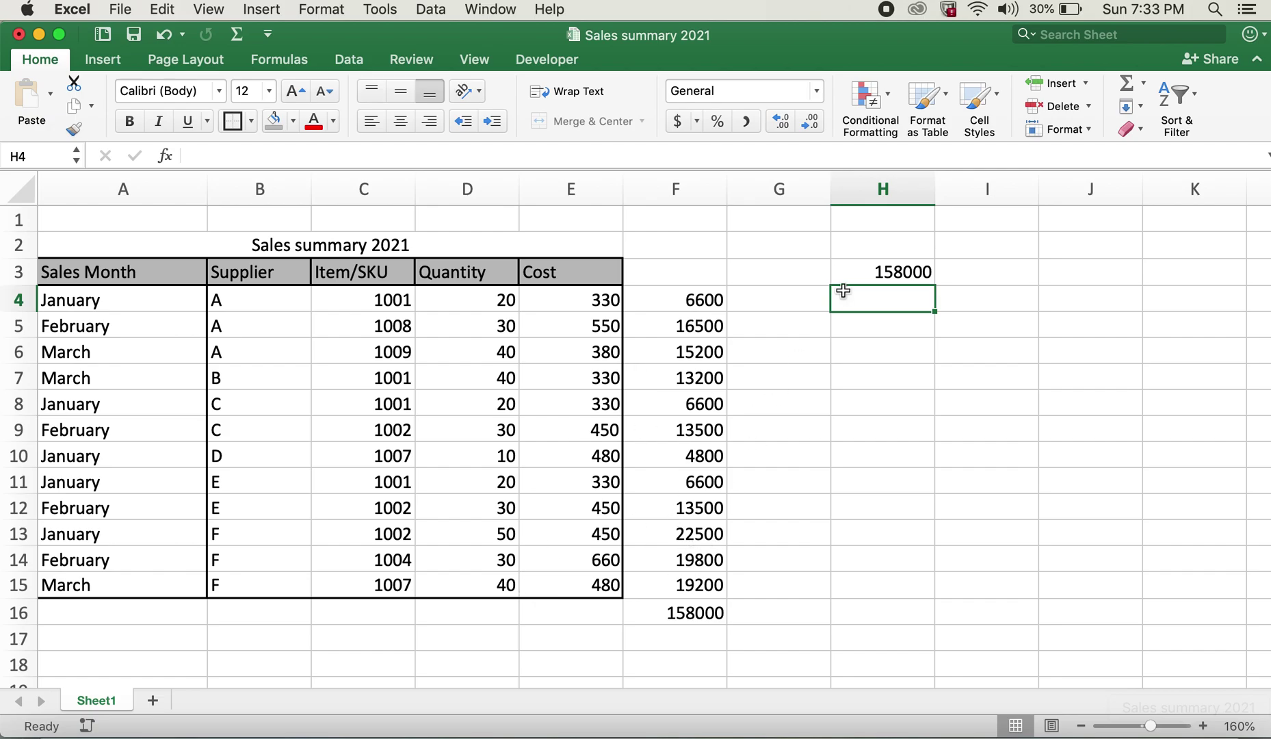
# Review the SUMPRODUCT formula in H3 and examine the first Supplier and Sales Month entries of the table.
pyautogui.click(862, 273)
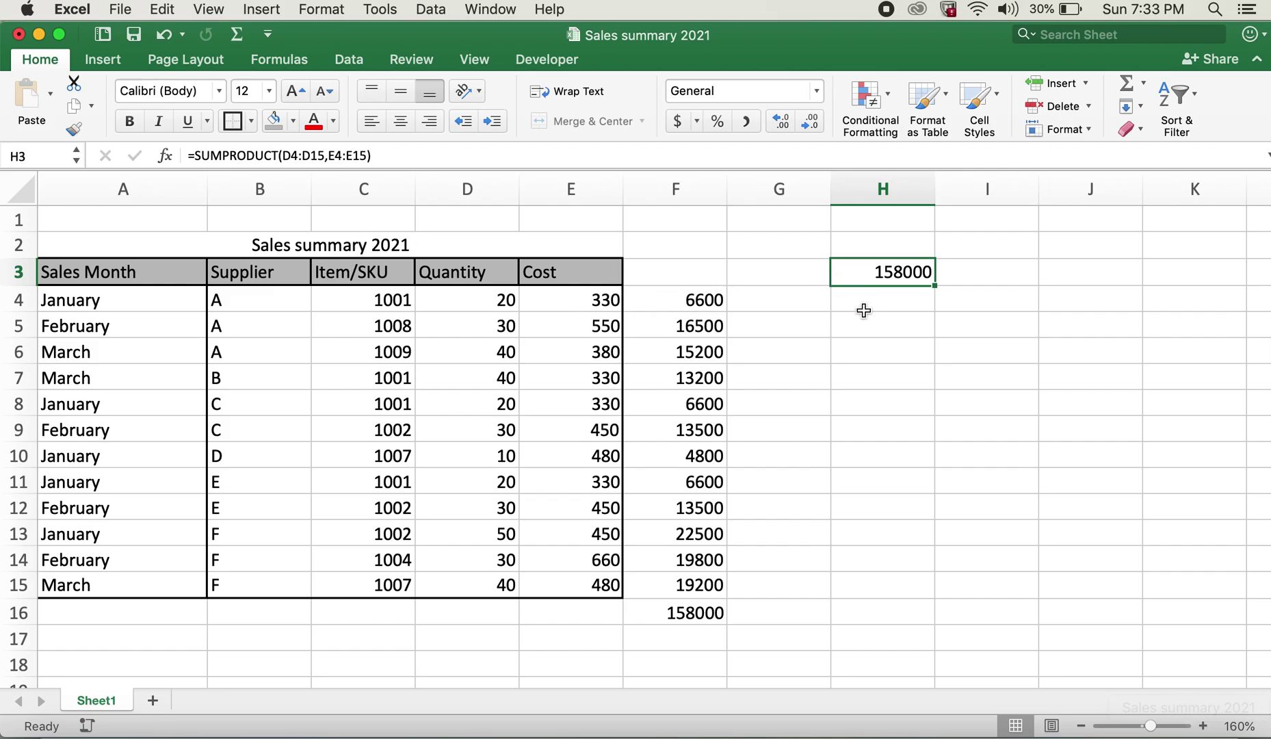
pyautogui.click(860, 335)
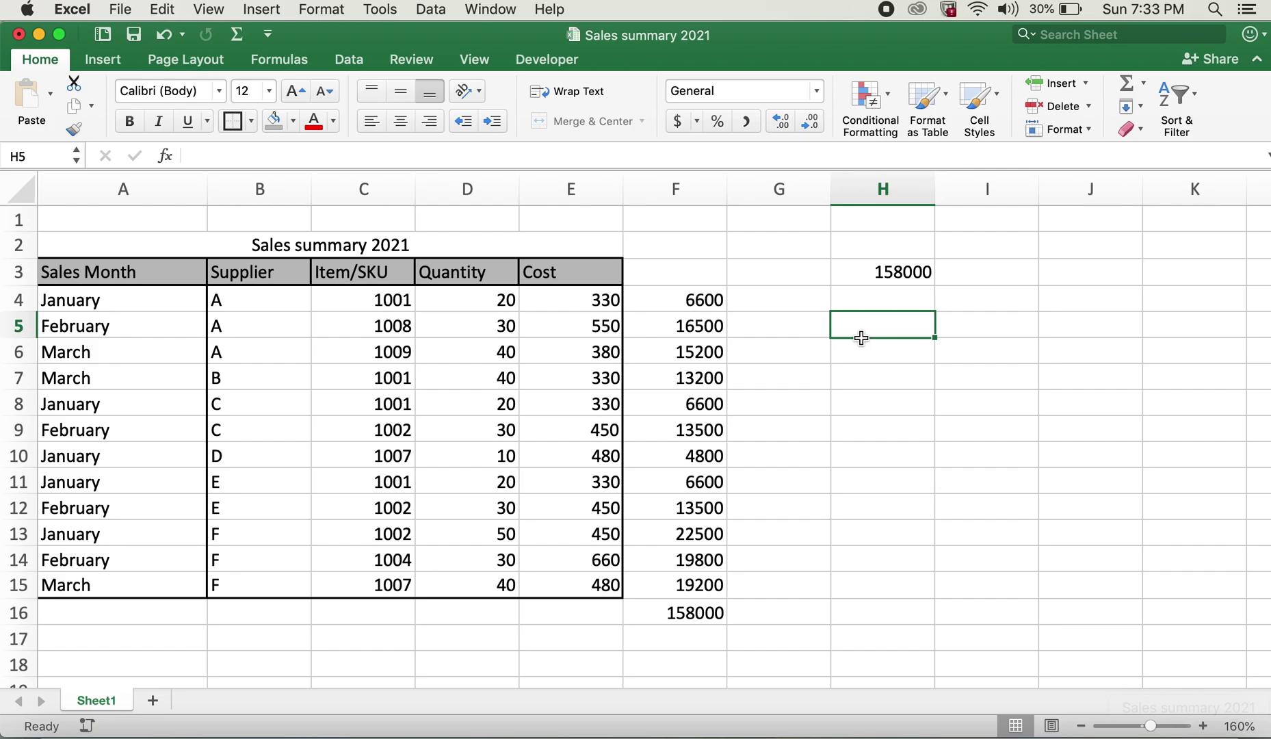
pyautogui.click(883, 271)
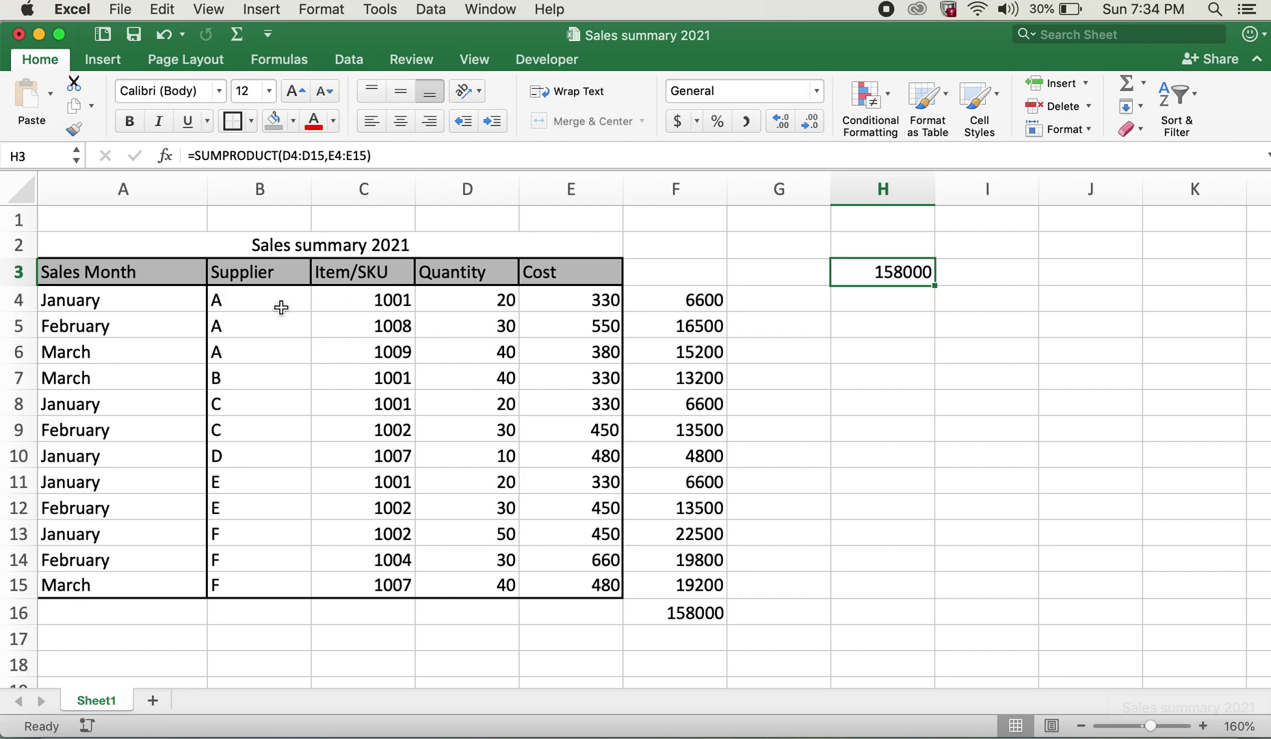
pyautogui.moveTo(233, 301); pyautogui.dragTo(224, 367)
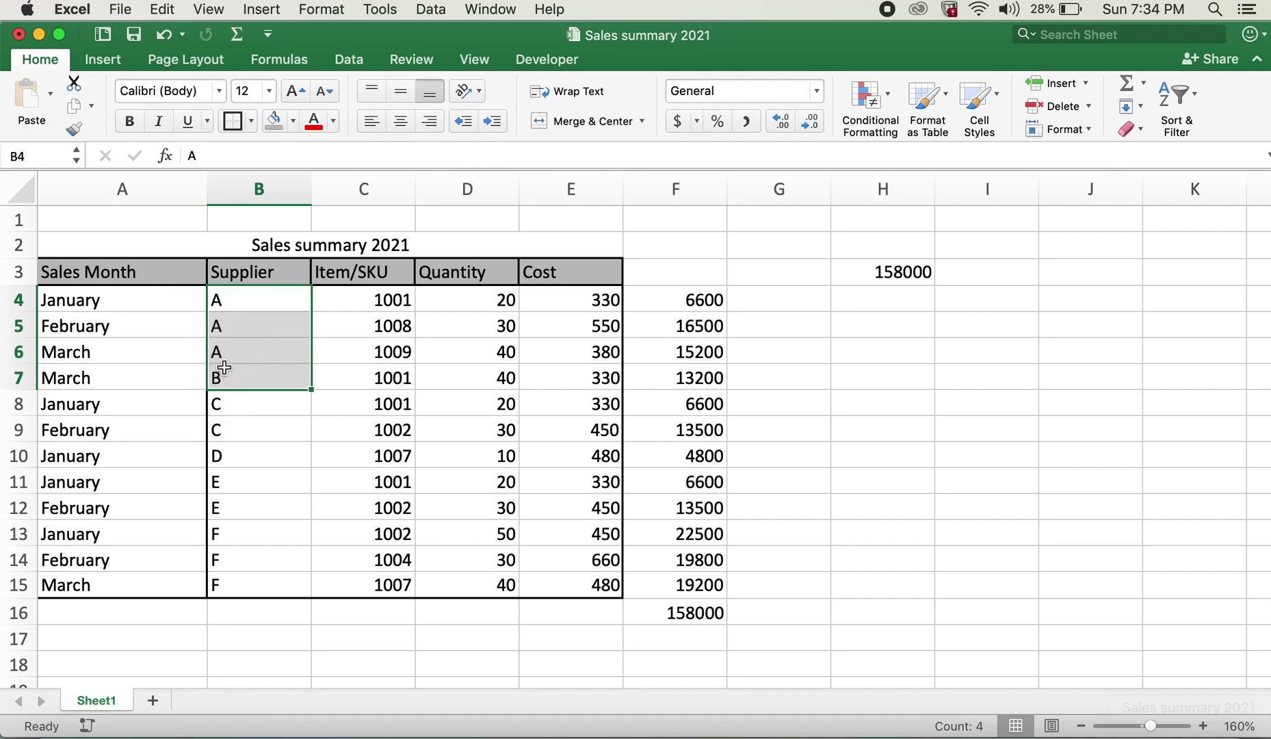
pyautogui.click(151, 304)
pyautogui.moveTo(152, 304); pyautogui.dragTo(148, 331)
pyautogui.click(850, 348)
pyautogui.click(871, 299)
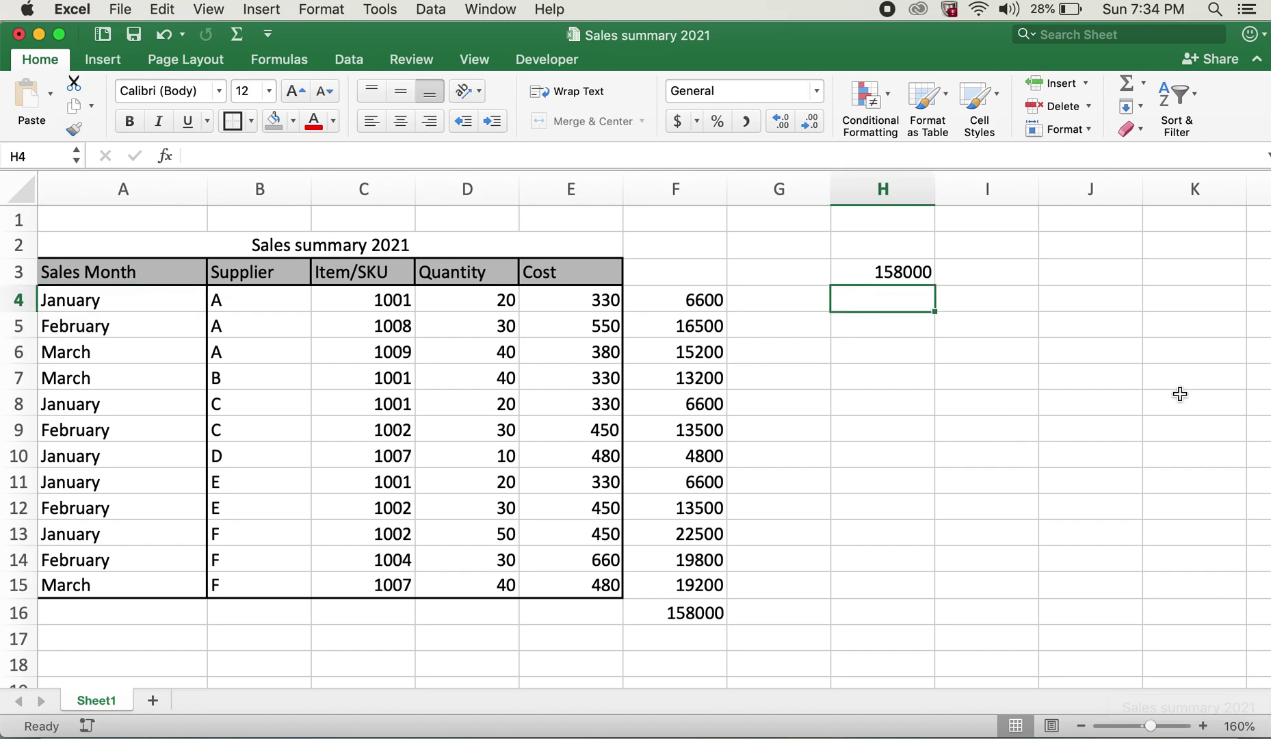
# Enter =SUMPRODUCT(D4:D15*E4:E15) in H5 to total quantity times cost using the multiplication operator.
pyautogui.click(881, 323)
pyautogui.write('=')
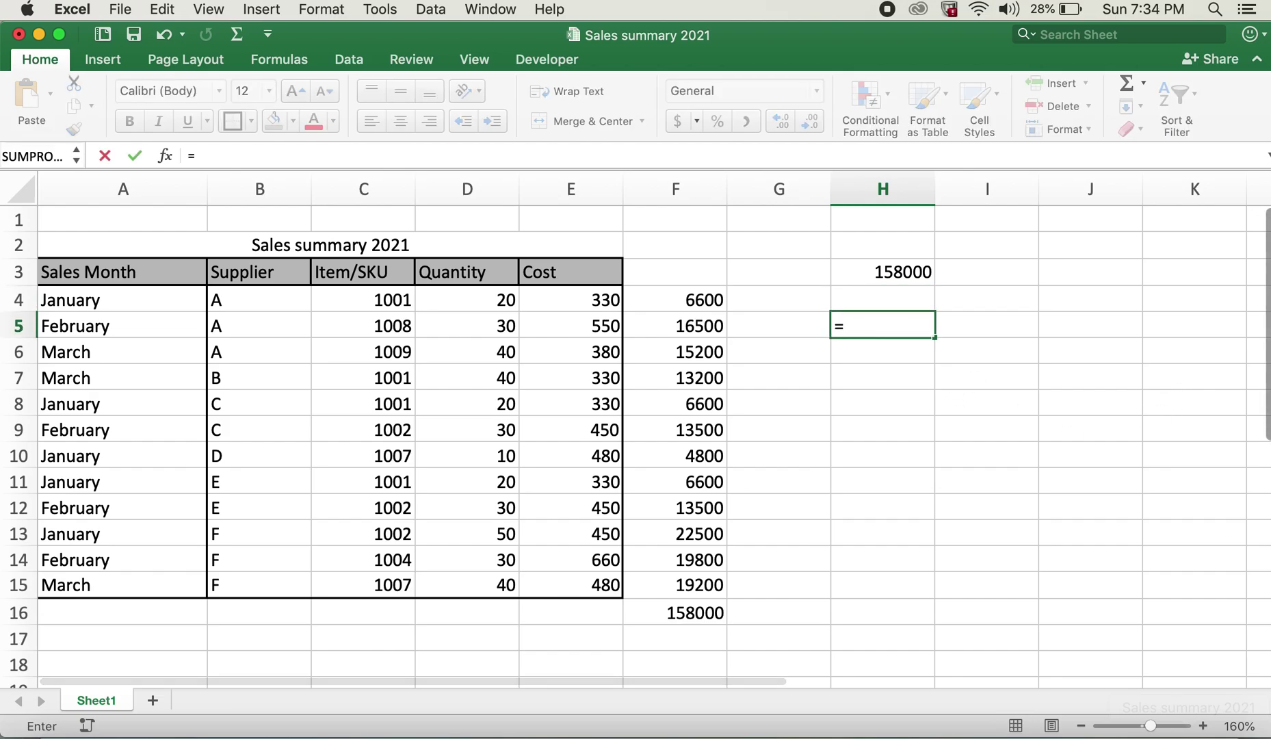
pyautogui.write('sump')
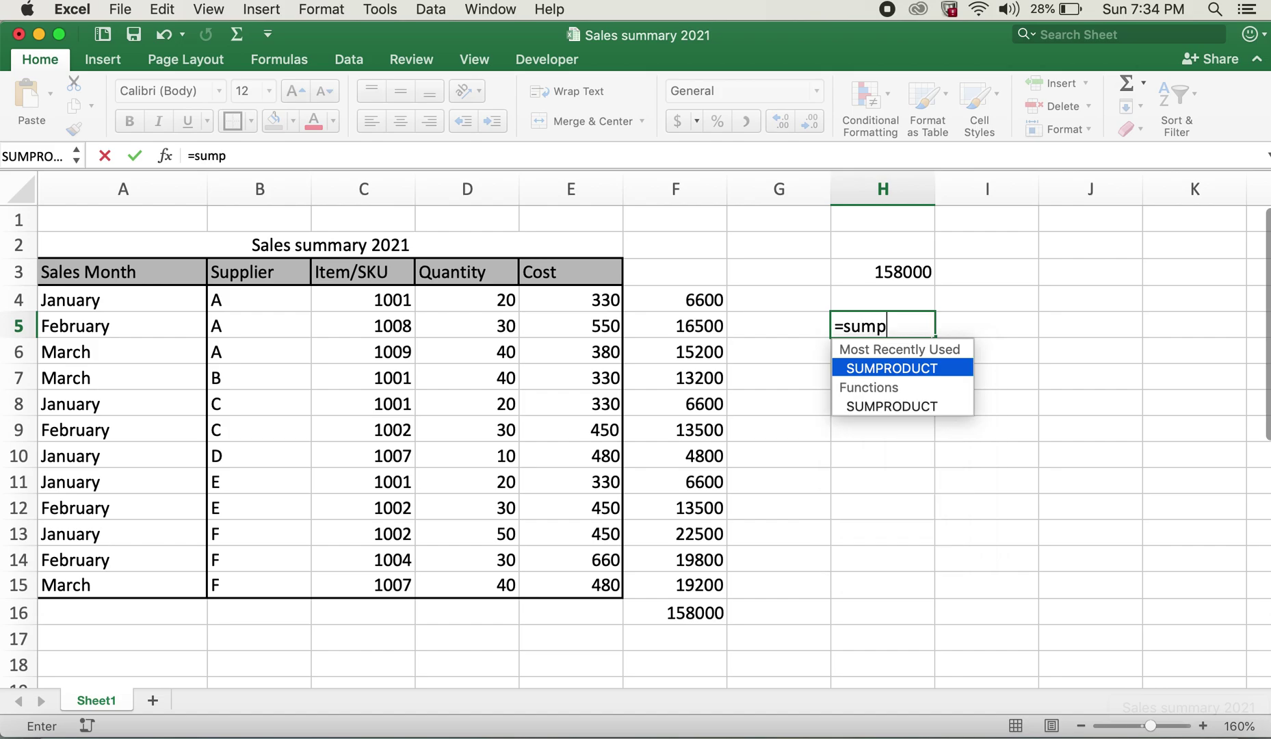
pyautogui.press('Tab')
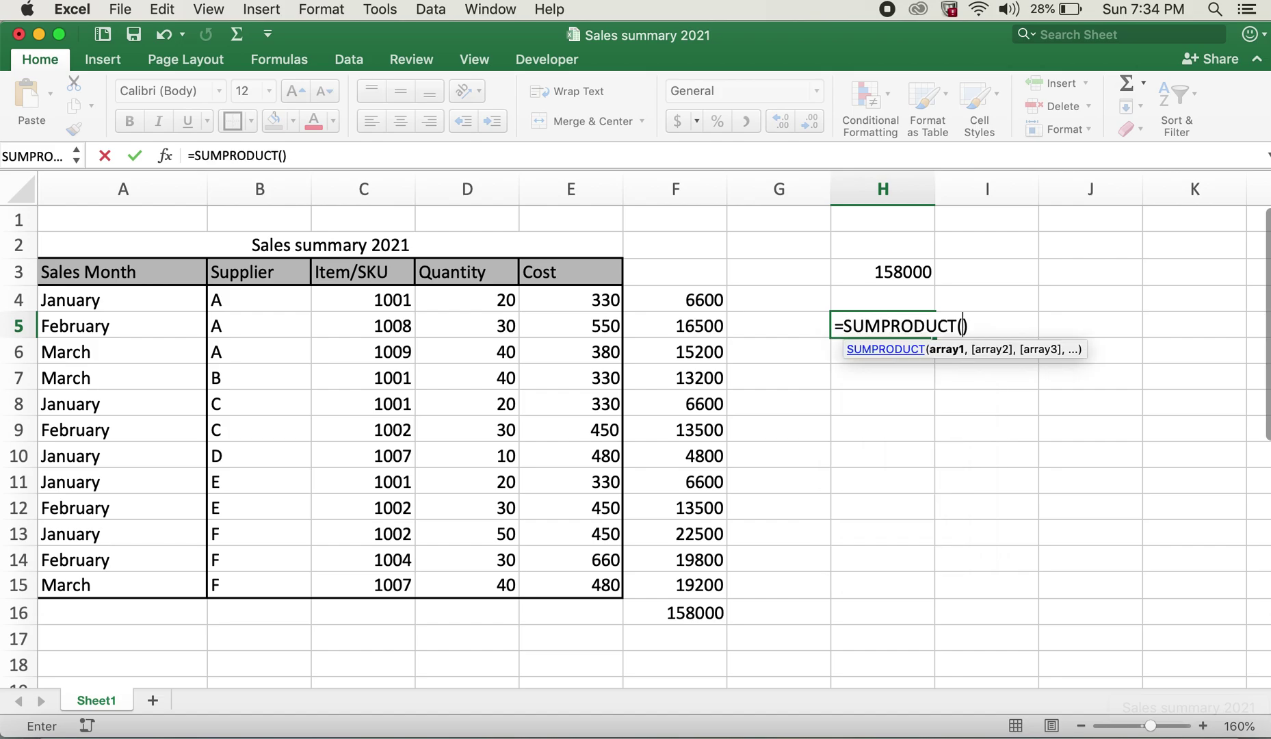
pyautogui.moveTo(495, 302); pyautogui.dragTo(474, 586)
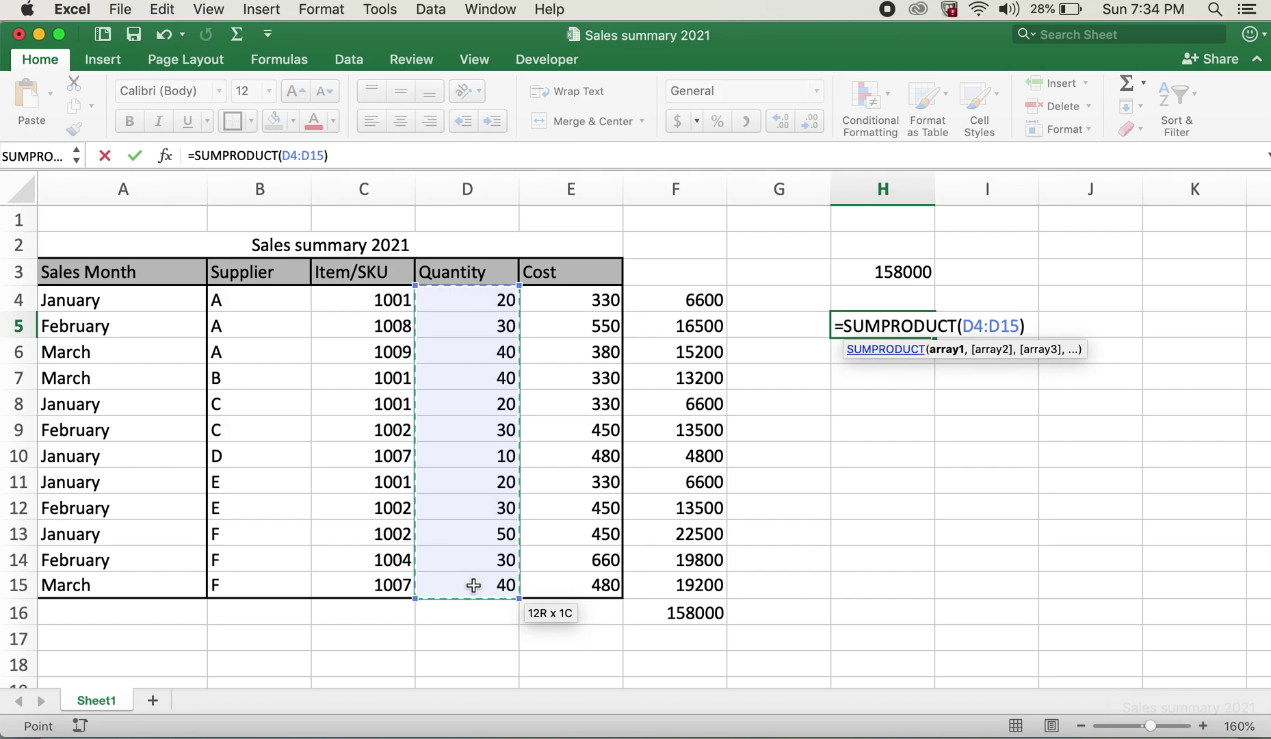
pyautogui.write('*')
pyautogui.moveTo(473, 585); pyautogui.dragTo(473, 585)
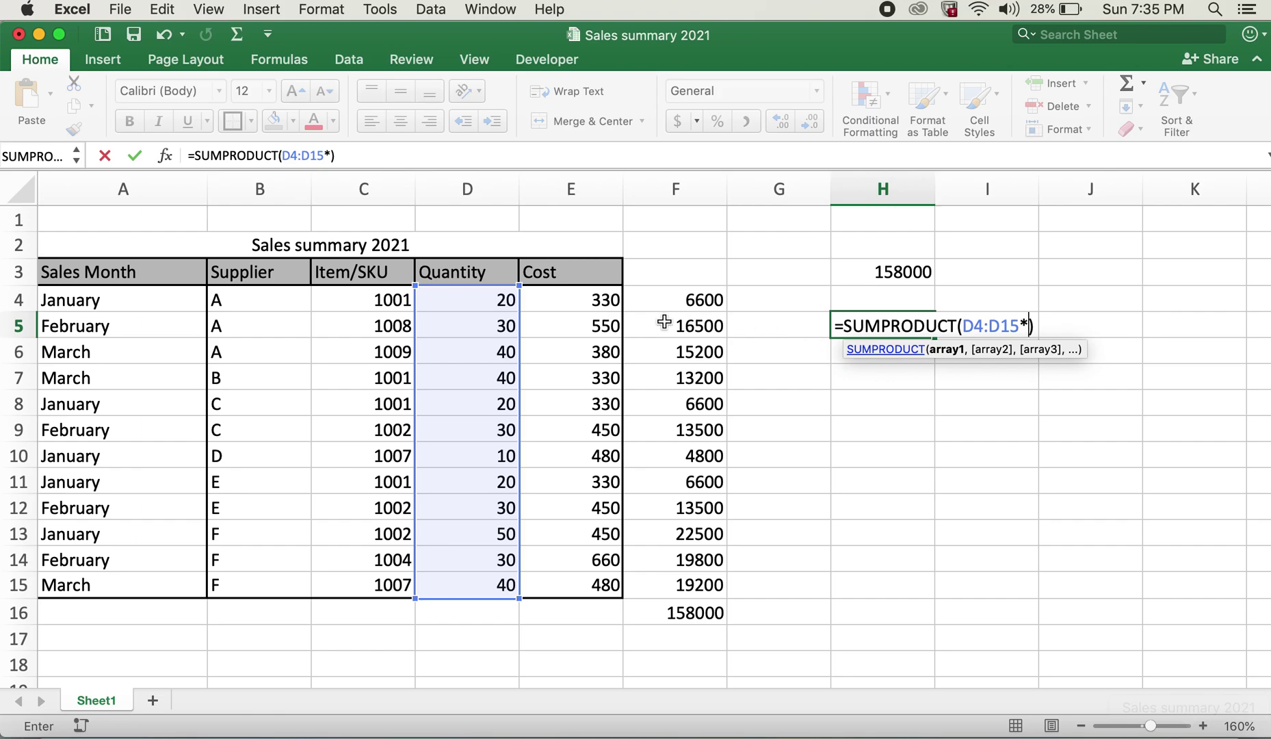
pyautogui.moveTo(596, 298); pyautogui.dragTo(568, 587)
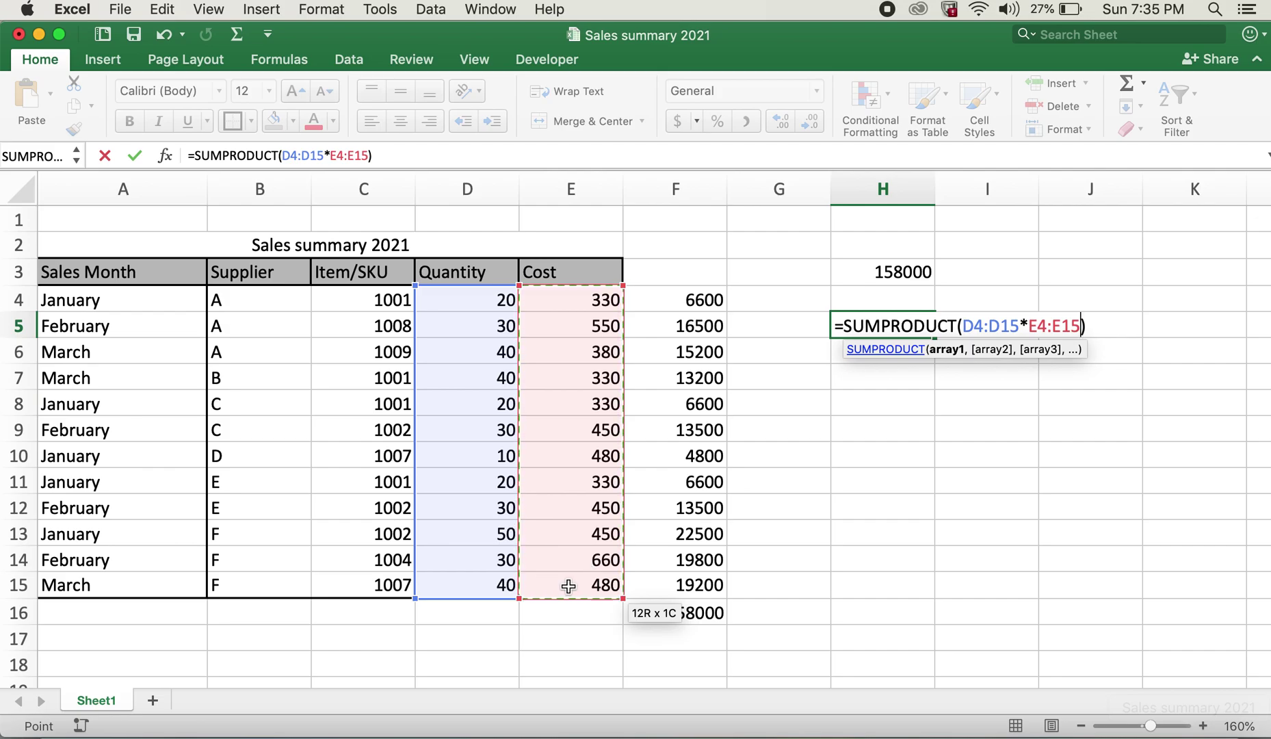
pyautogui.moveTo(568, 586); pyautogui.dragTo(567, 586)
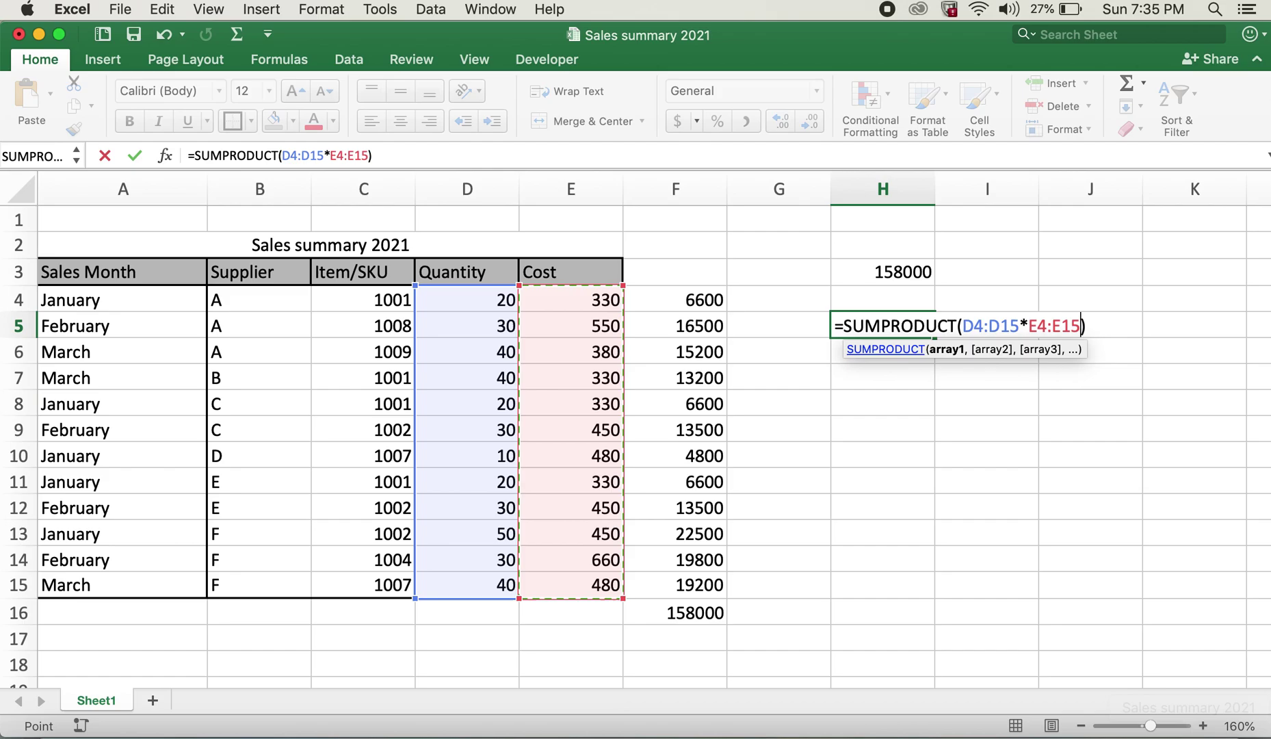
pyautogui.press('Return')
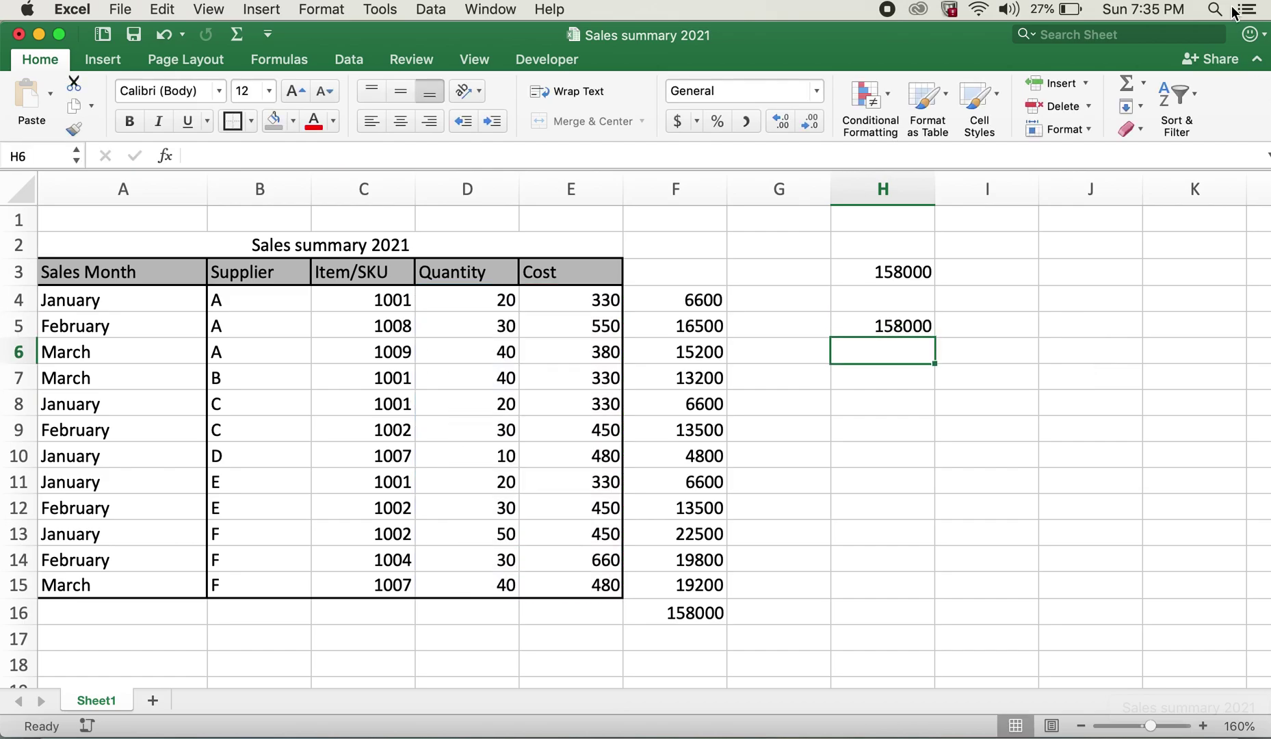
# Extend the H5 SUMPRODUCT formula with the supplier condition *B4:B15="A" after E4:E15.
pyautogui.click(886, 277)
pyautogui.click(886, 333)
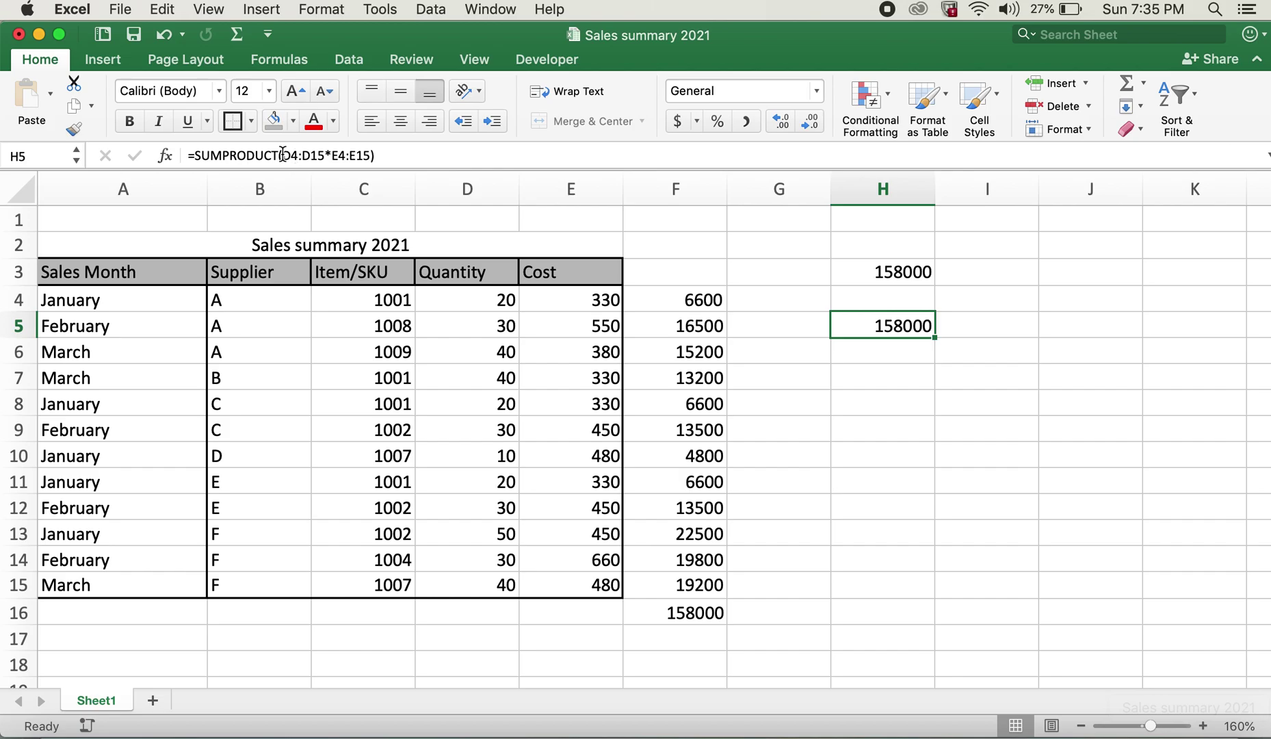
pyautogui.moveTo(243, 298); pyautogui.dragTo(228, 350)
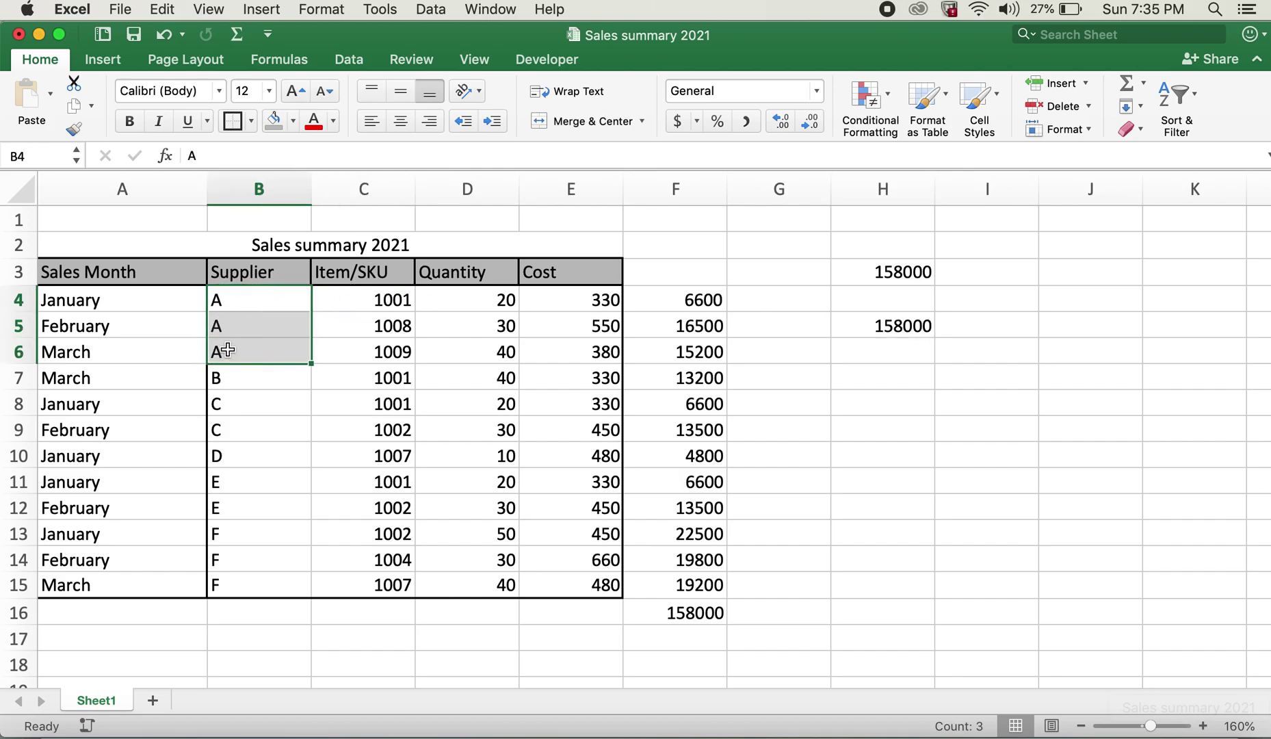
pyautogui.click(899, 327)
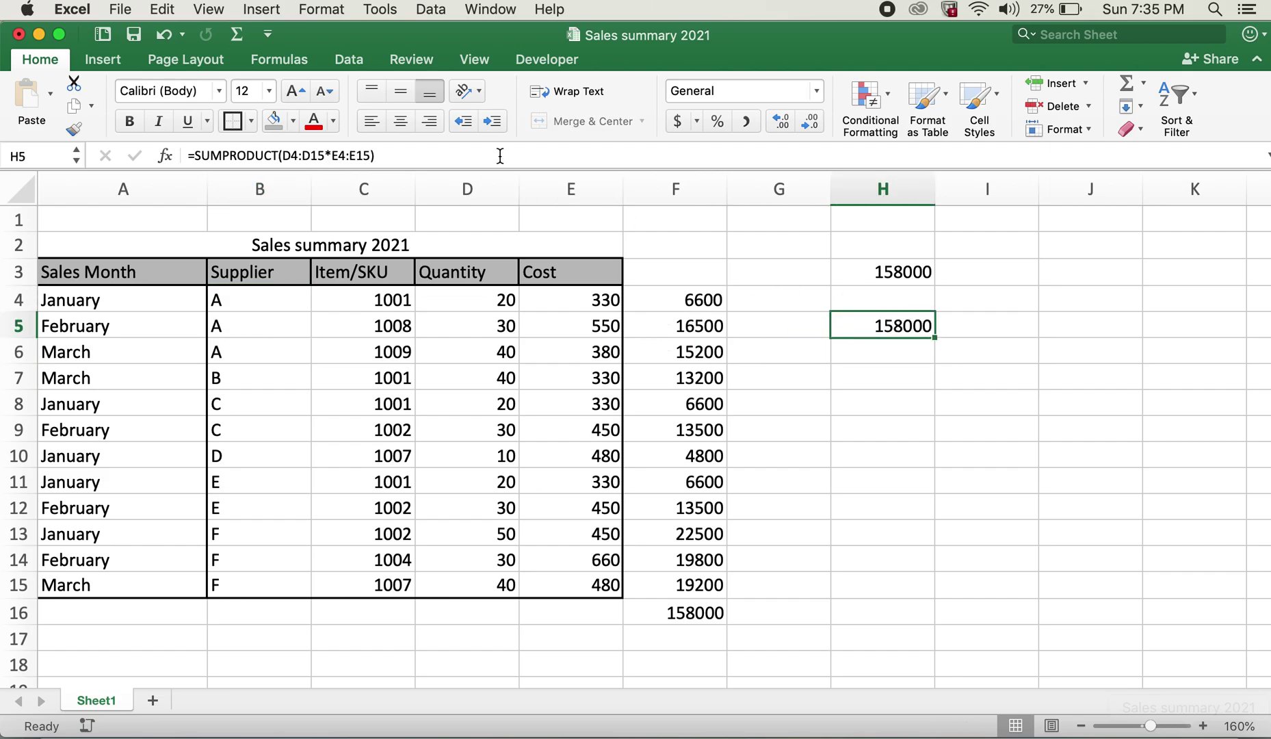
pyautogui.click(370, 156)
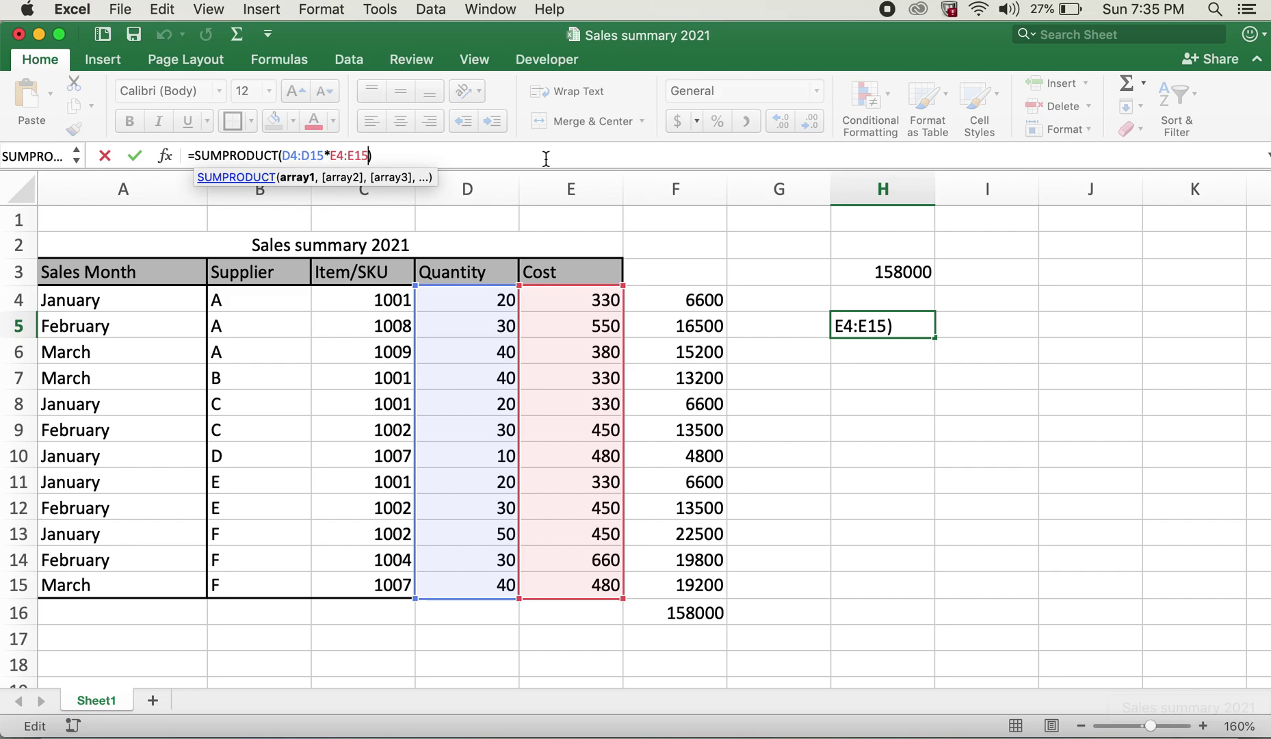
pyautogui.write('*')
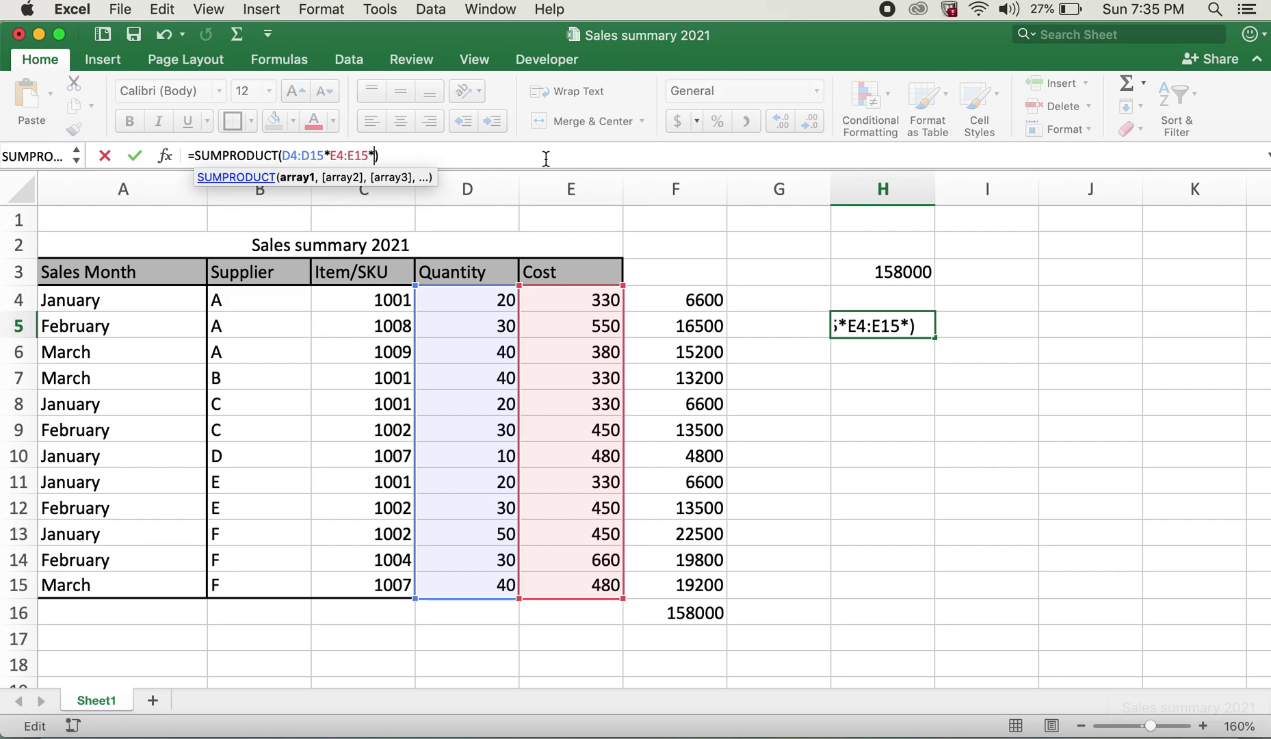
pyautogui.click(261, 301)
pyautogui.moveTo(262, 306); pyautogui.dragTo(236, 582)
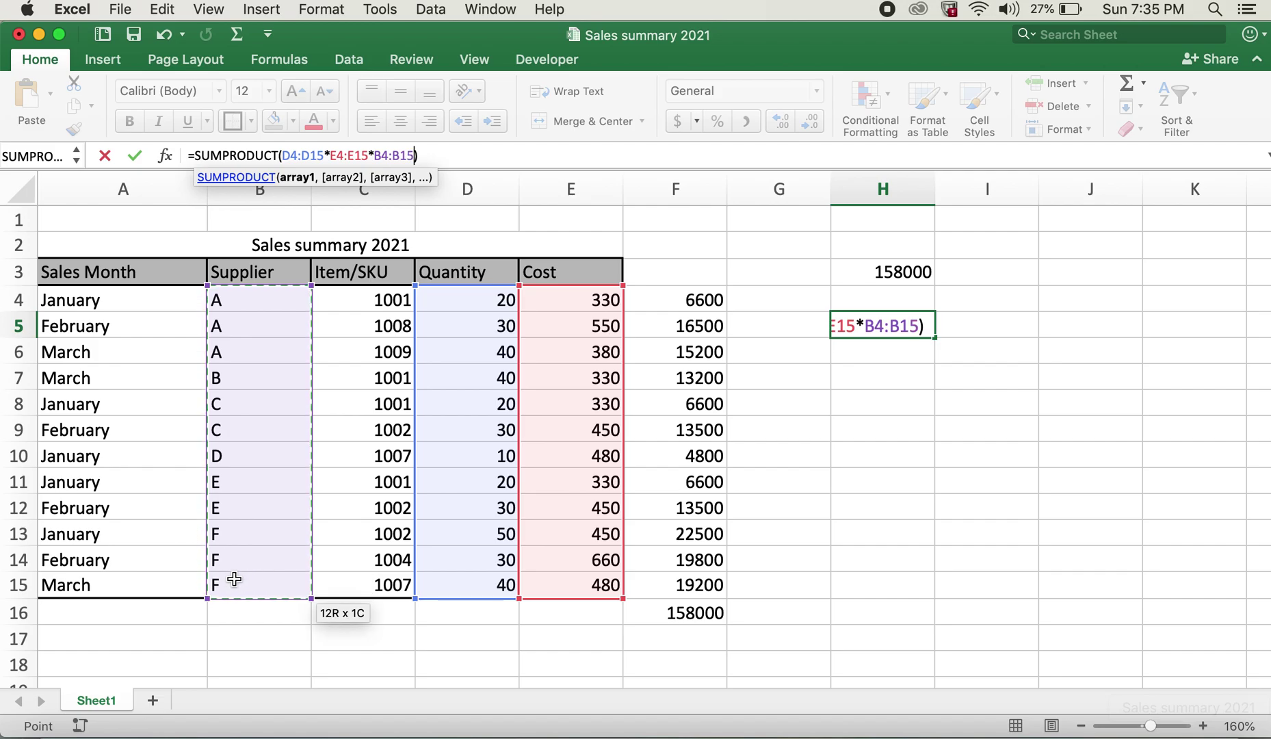
pyautogui.write('=')
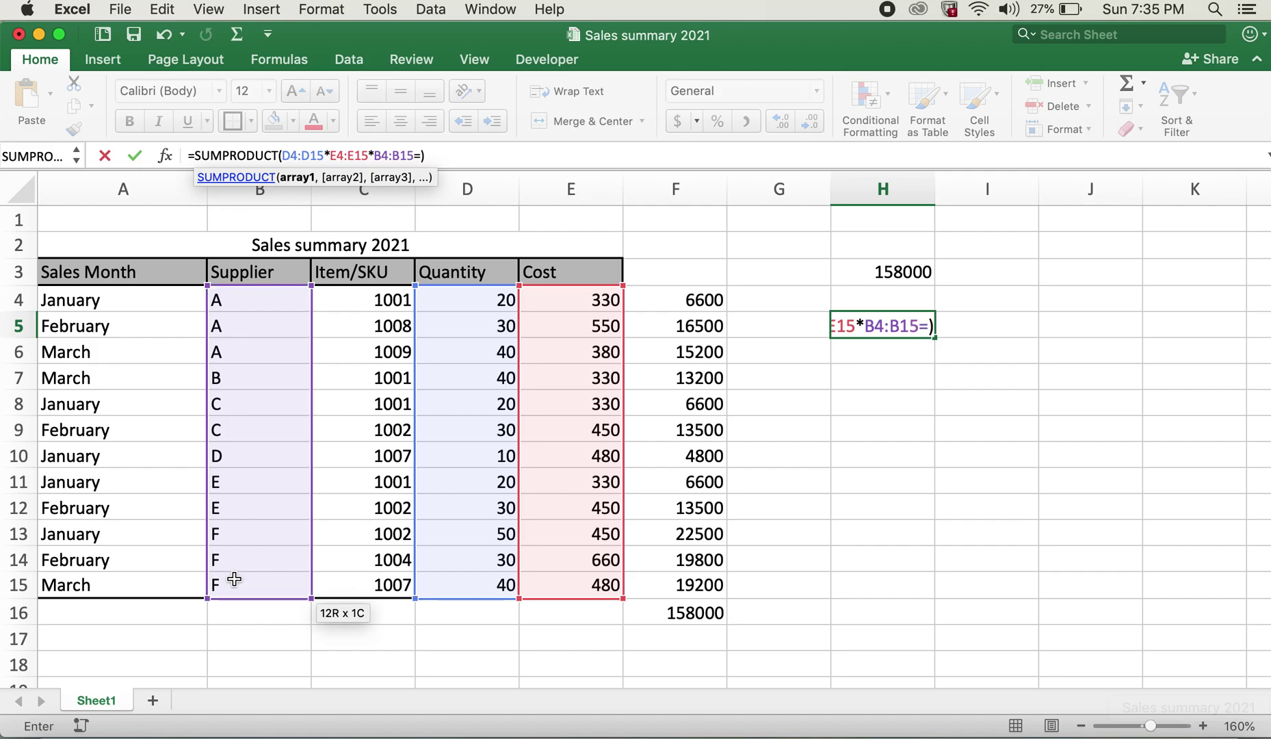
pyautogui.write('"')
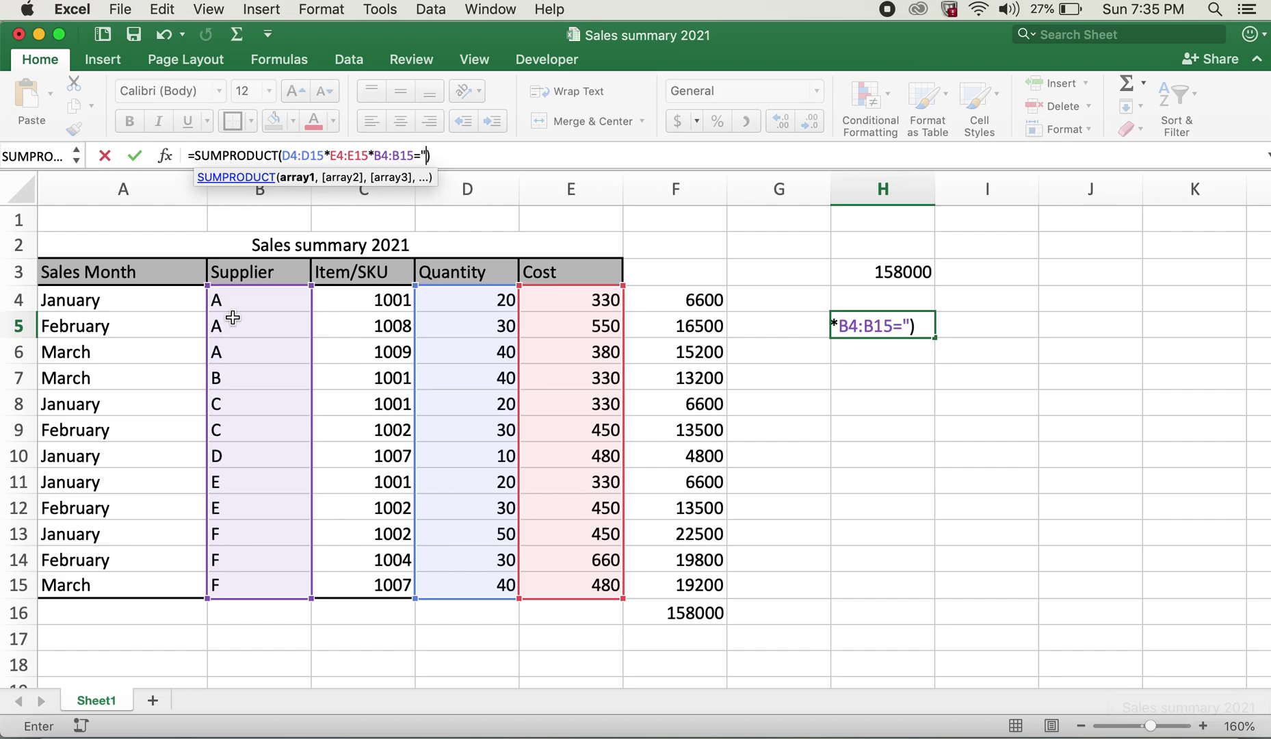
pyautogui.write('A"')
pyautogui.press('Return')
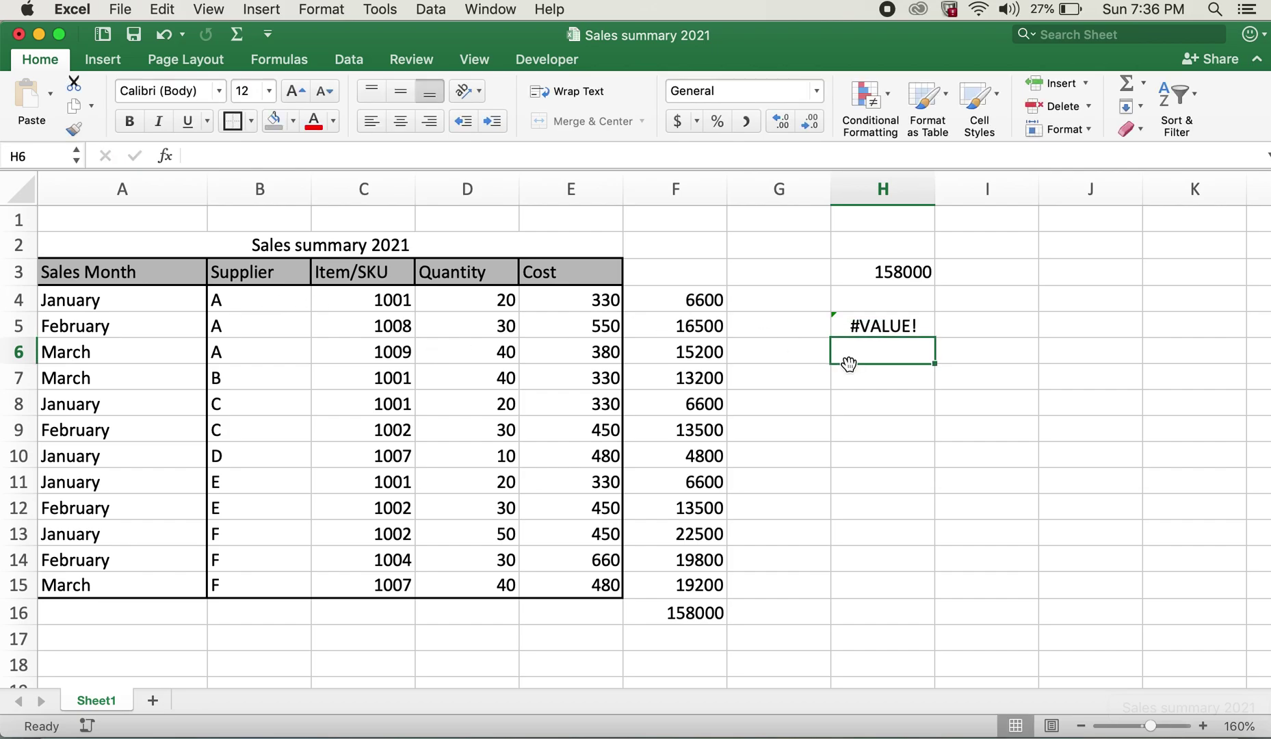
# Enclose the condition B4:B15="A" in parentheses so that H5 reads =SUMPRODUCT(D4:D15*E4:E15*(B4:B15="A")).
pyautogui.click(886, 333)
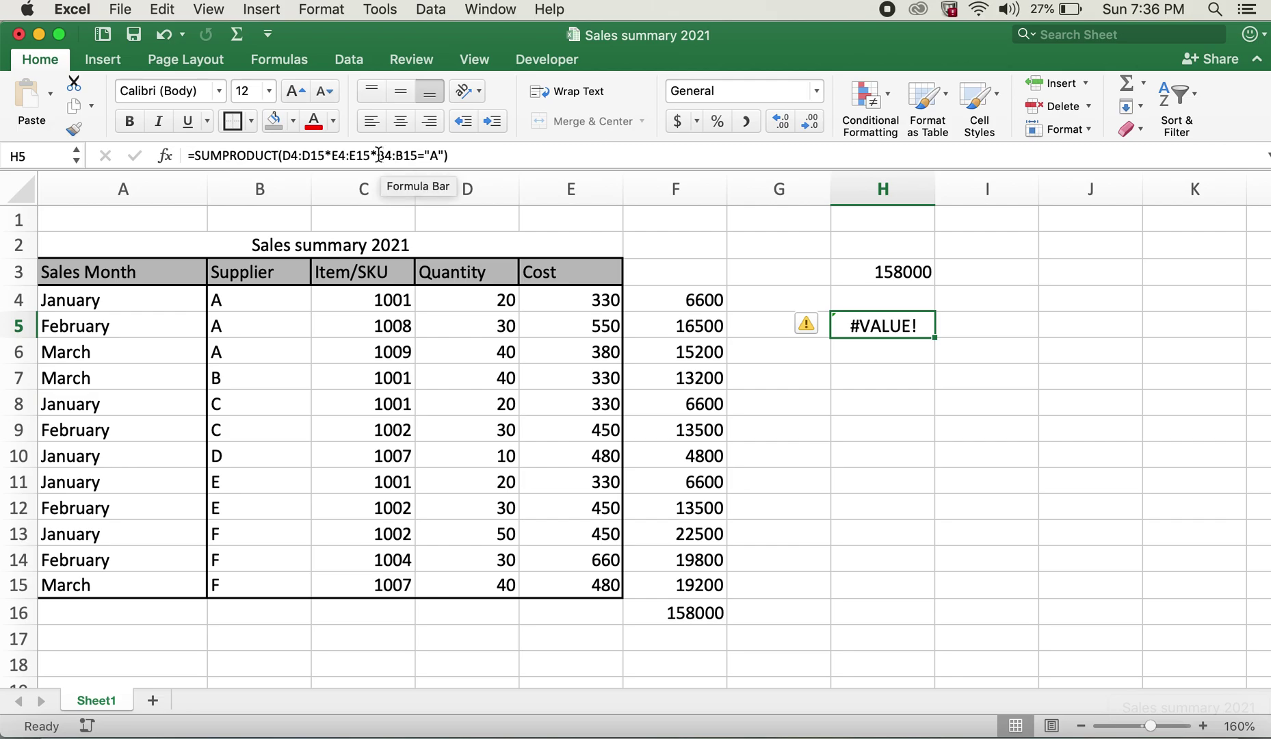
pyautogui.click(378, 156)
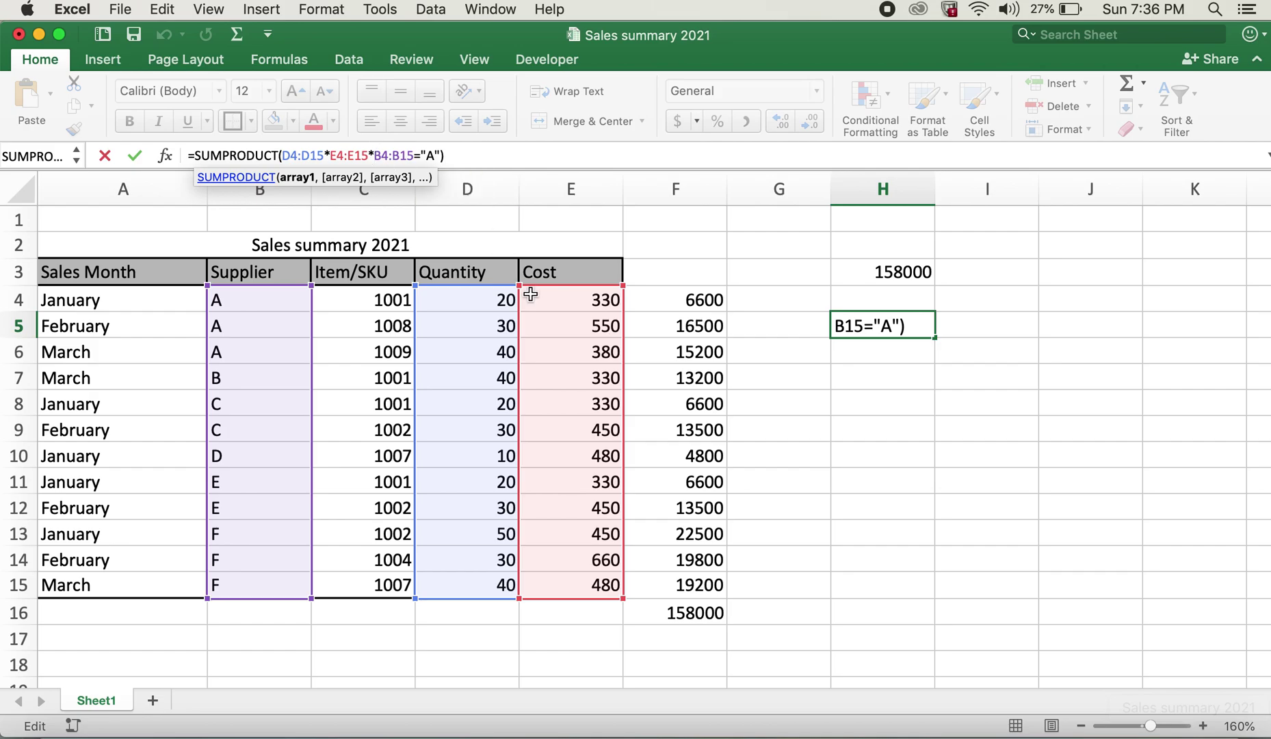
pyautogui.write('(')
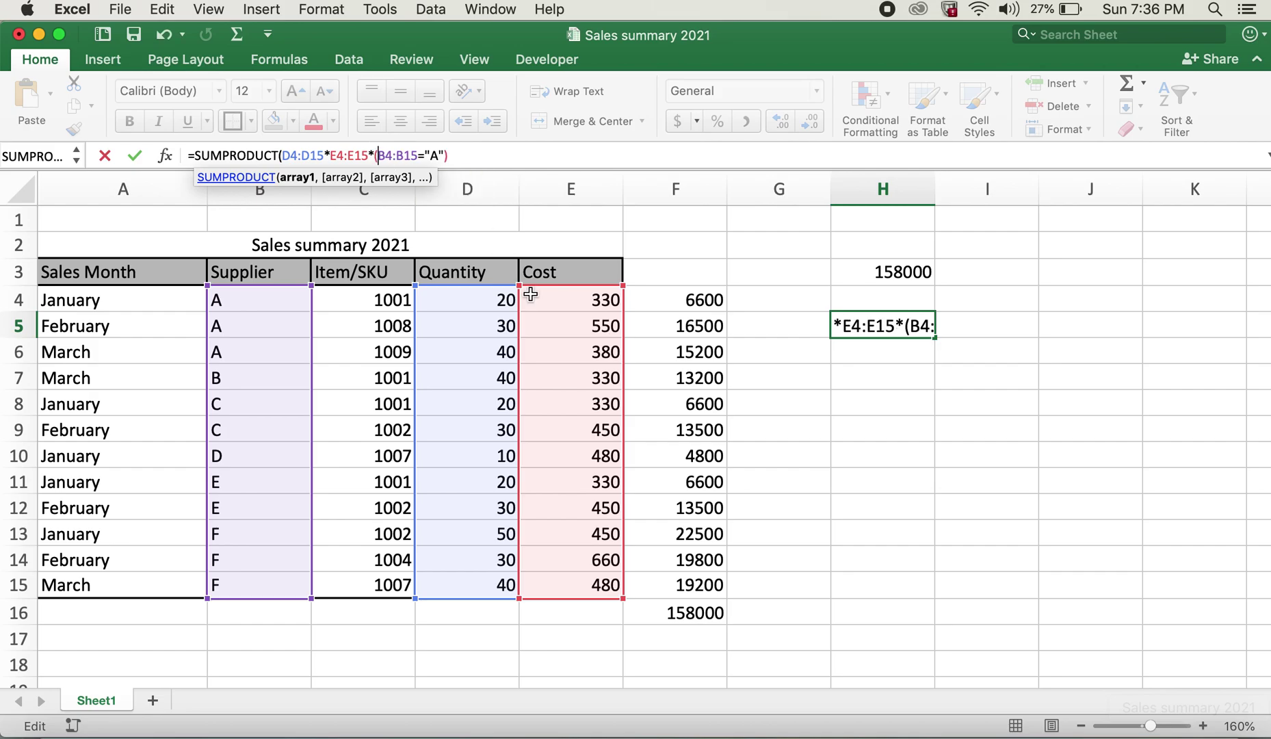
pyautogui.press('Right')
pyautogui.press('Right')
pyautogui.press('Right')
pyautogui.press('Right')
pyautogui.press('Right')
pyautogui.press('Right')
pyautogui.press('Right')
pyautogui.press('Right')
pyautogui.press('Right')
pyautogui.press('Right')
pyautogui.press('Right')
pyautogui.press('Right')
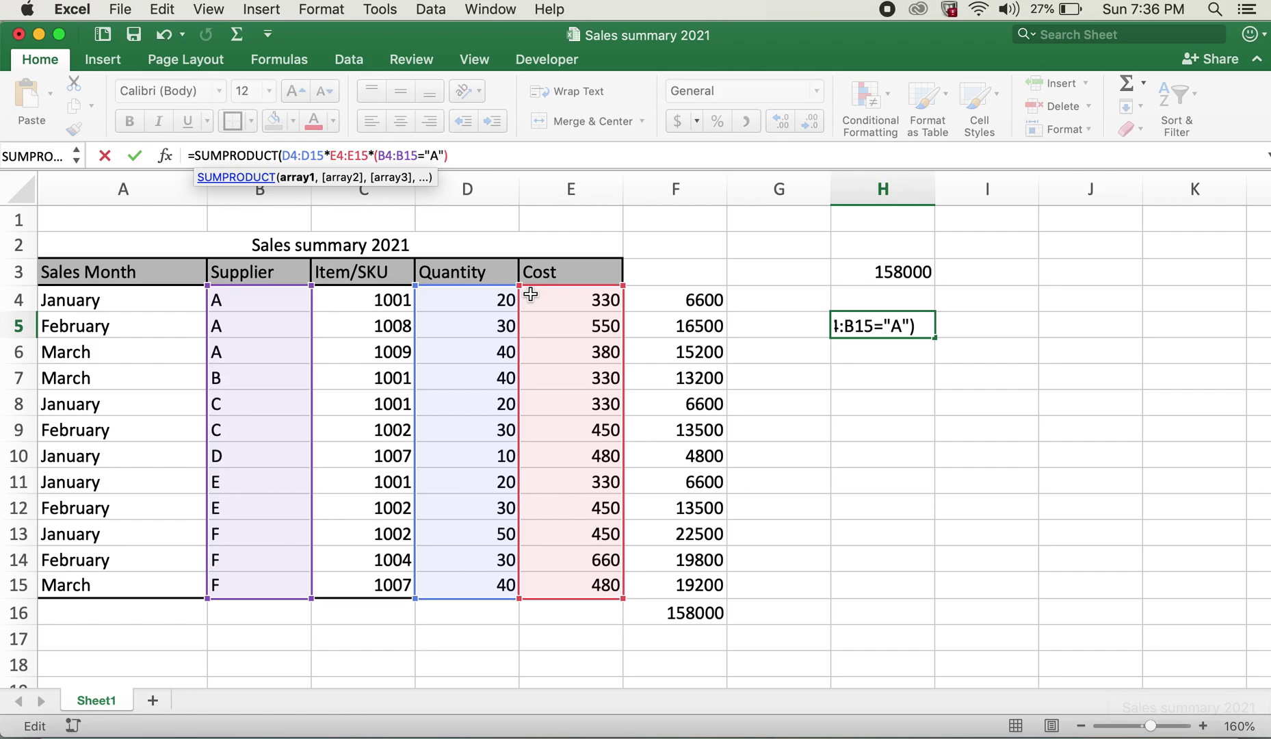
pyautogui.press('Return')
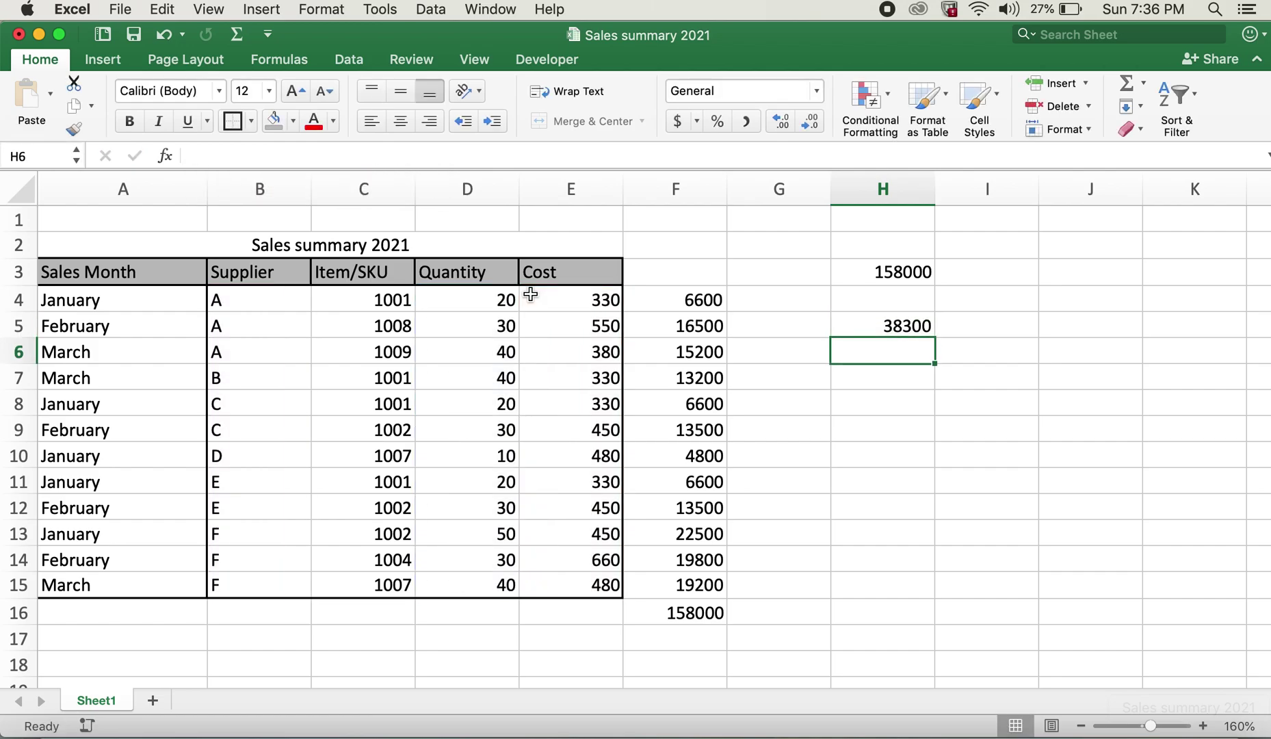
# Compare the supplier A total in H5 with the supplier entries in B4:B6 and the sum of row products in F4:F6.
pyautogui.click(891, 329)
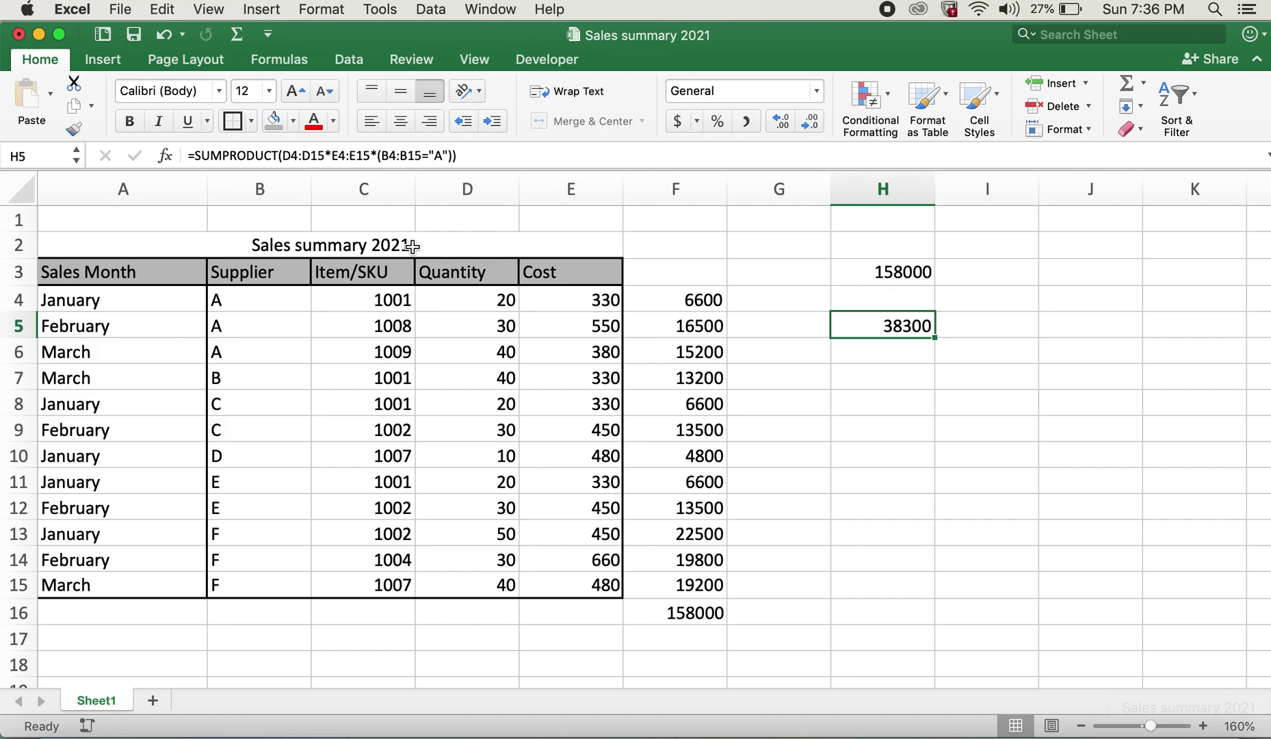
pyautogui.moveTo(223, 299); pyautogui.dragTo(234, 355)
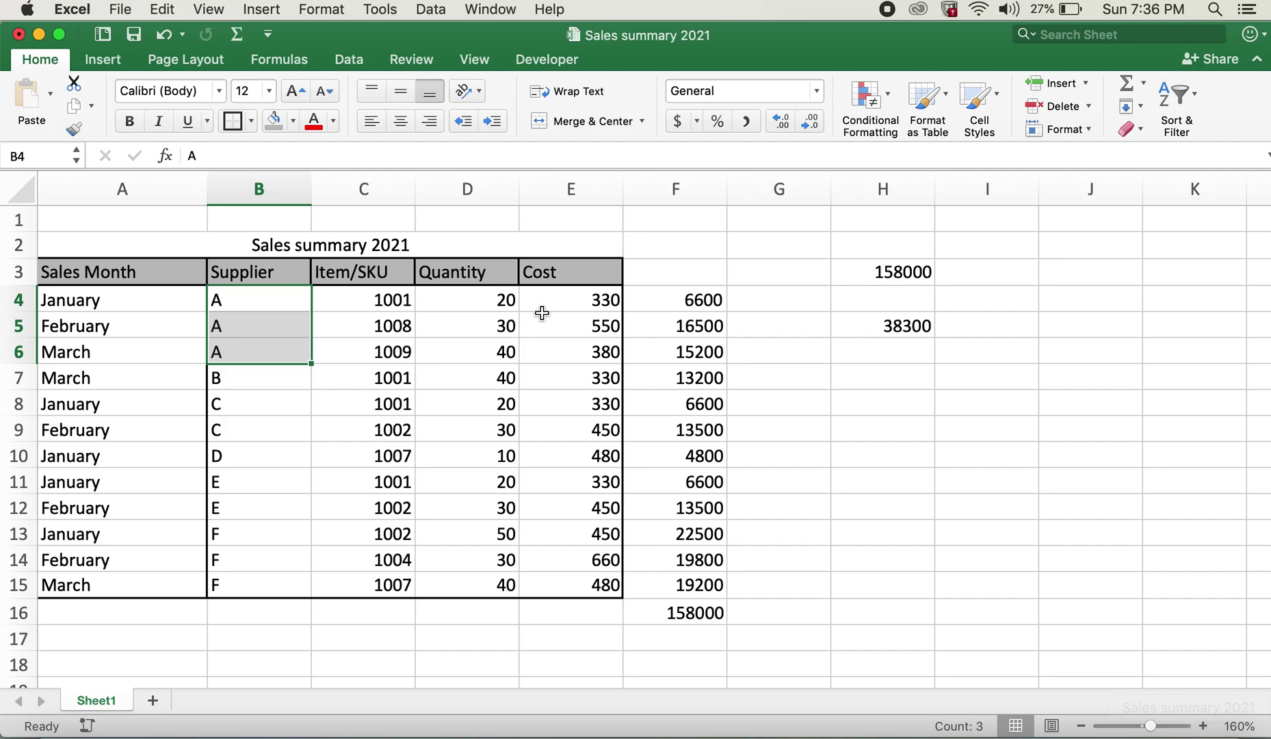
pyautogui.moveTo(701, 301); pyautogui.dragTo(699, 353)
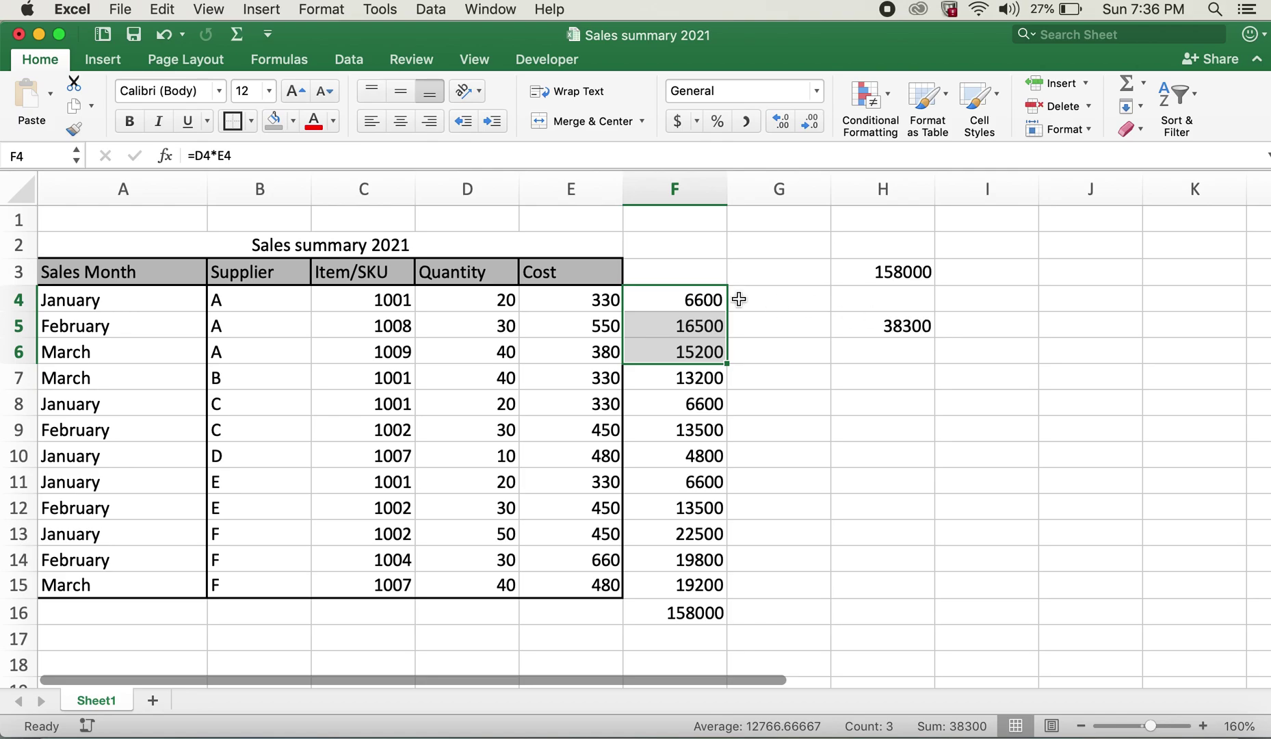
pyautogui.click(851, 325)
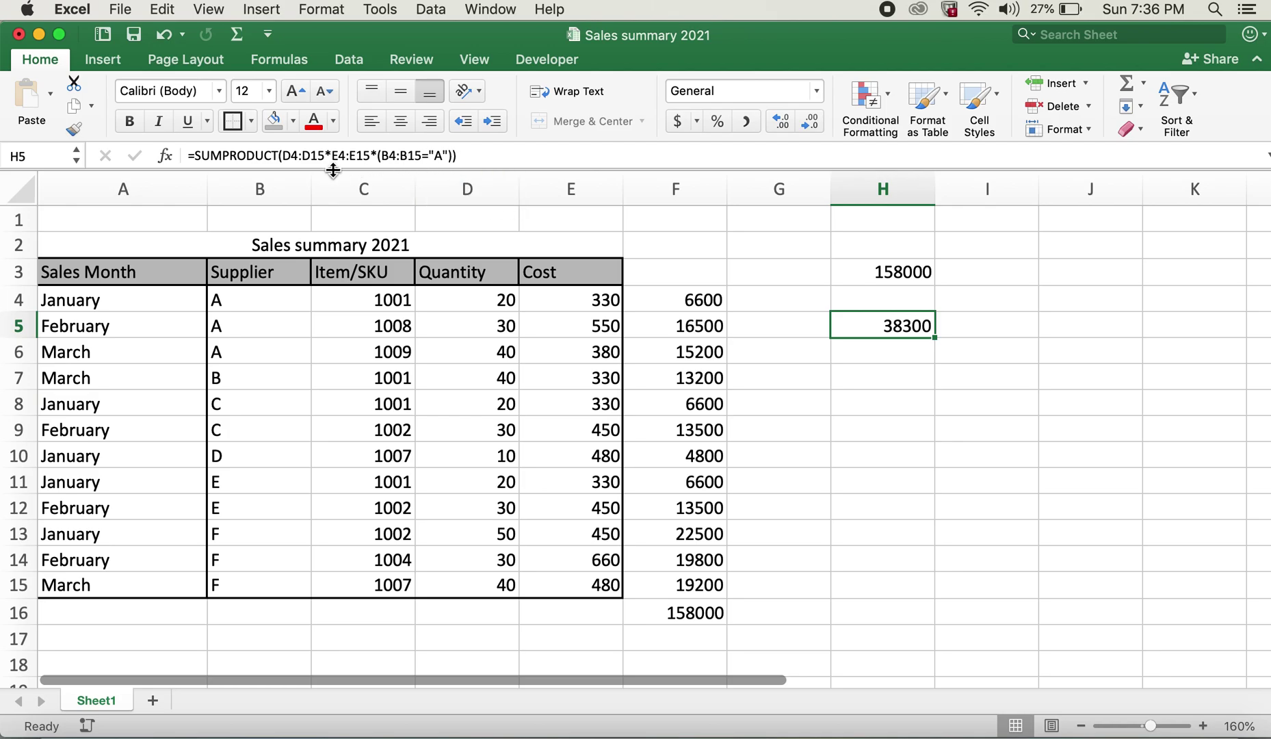
pyautogui.moveTo(250, 299); pyautogui.dragTo(249, 342)
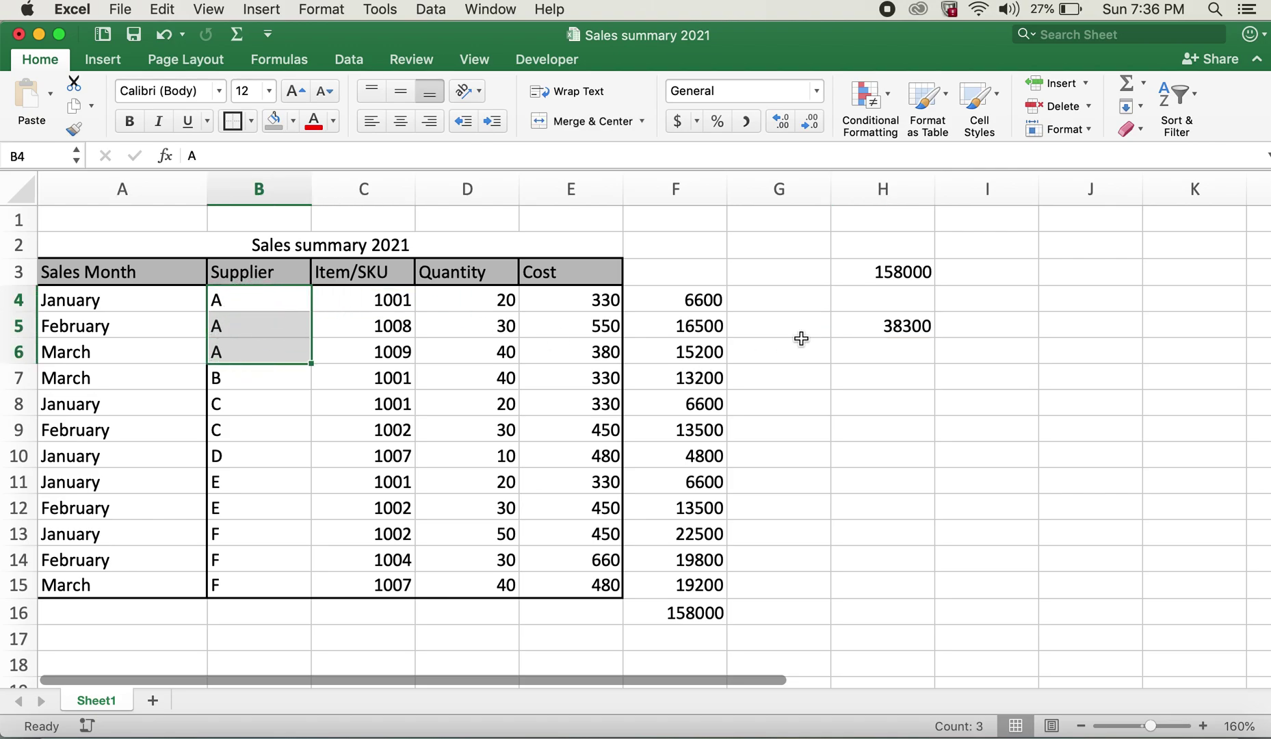
pyautogui.click(855, 334)
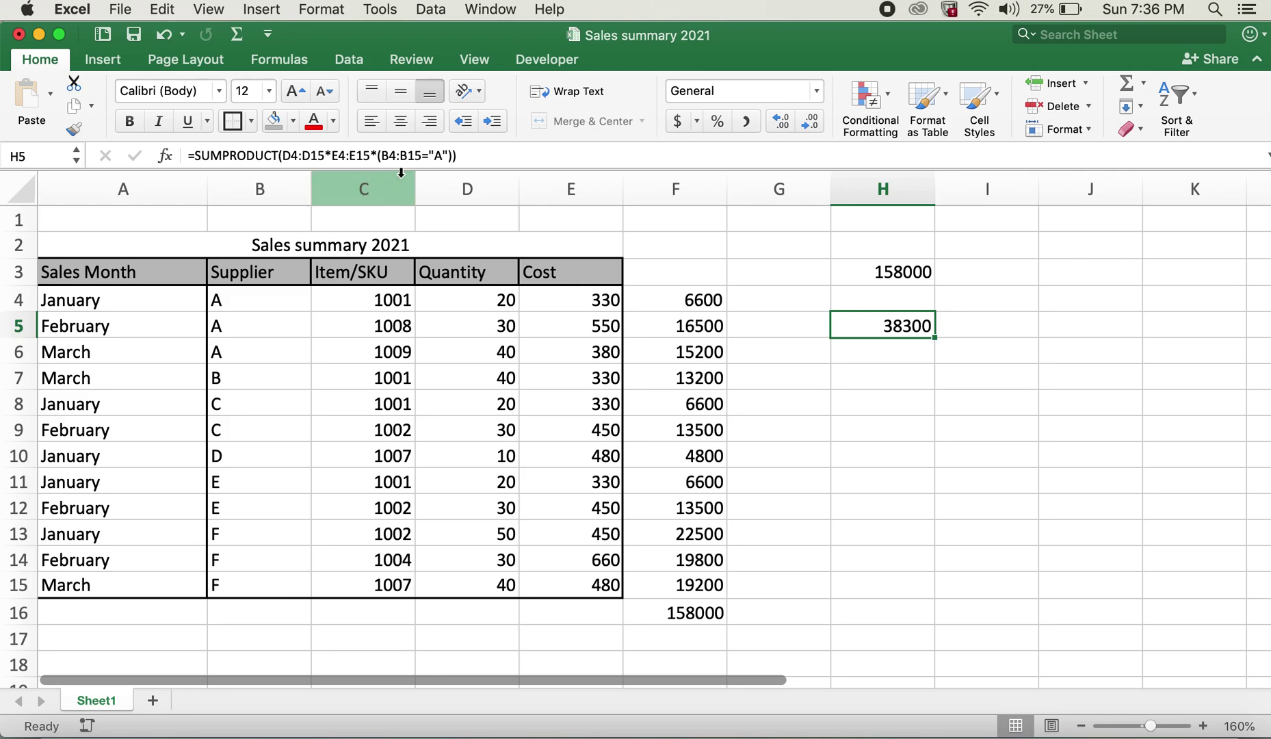
# Try to add a second supplier condition, +(B4:B15="B"), to the SUMPRODUCT formula in H5.
pyautogui.click(443, 155)
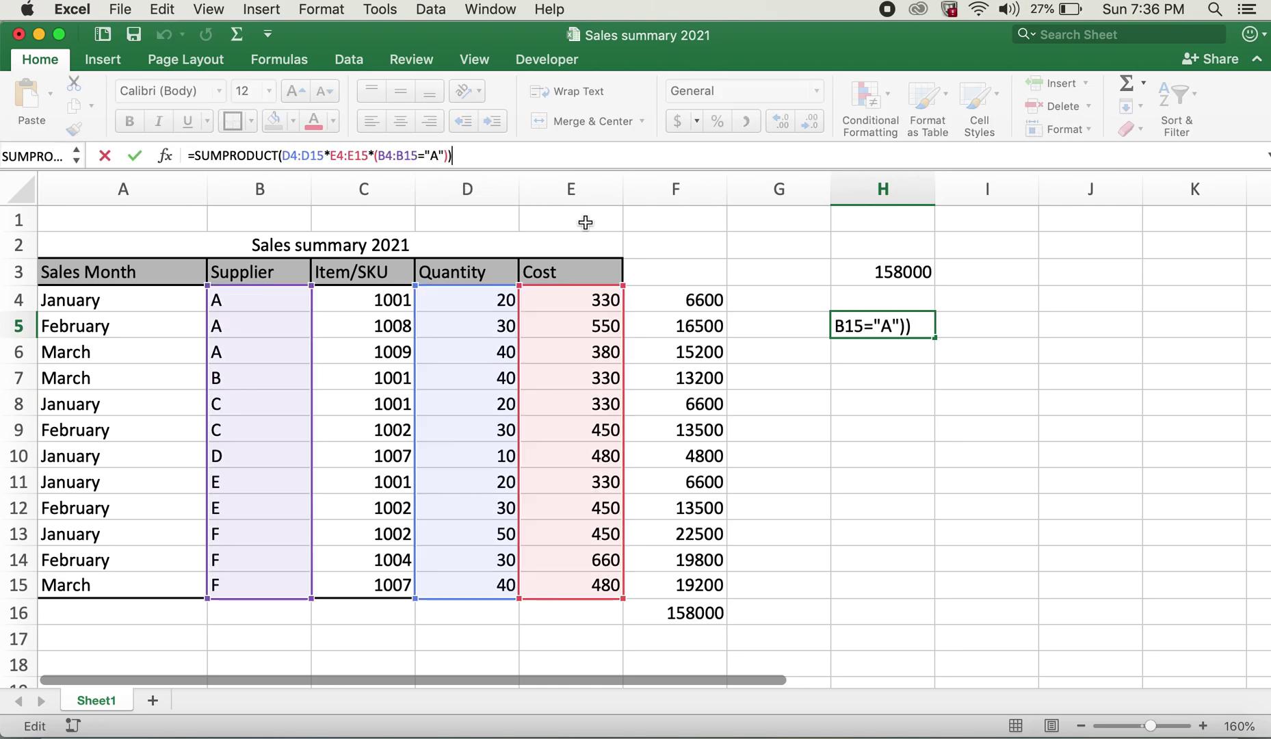
pyautogui.press('Left')
pyautogui.write('+')
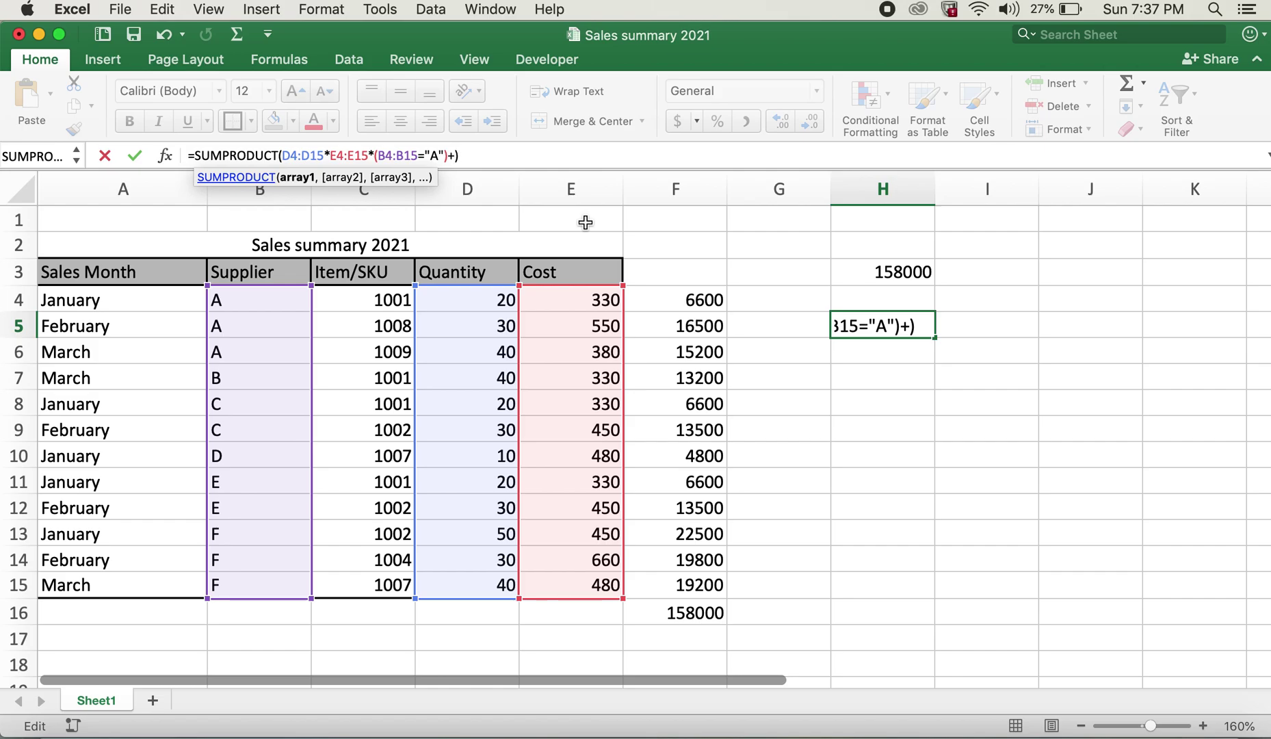
pyautogui.write('(')
pyautogui.moveTo(252, 299); pyautogui.dragTo(252, 590)
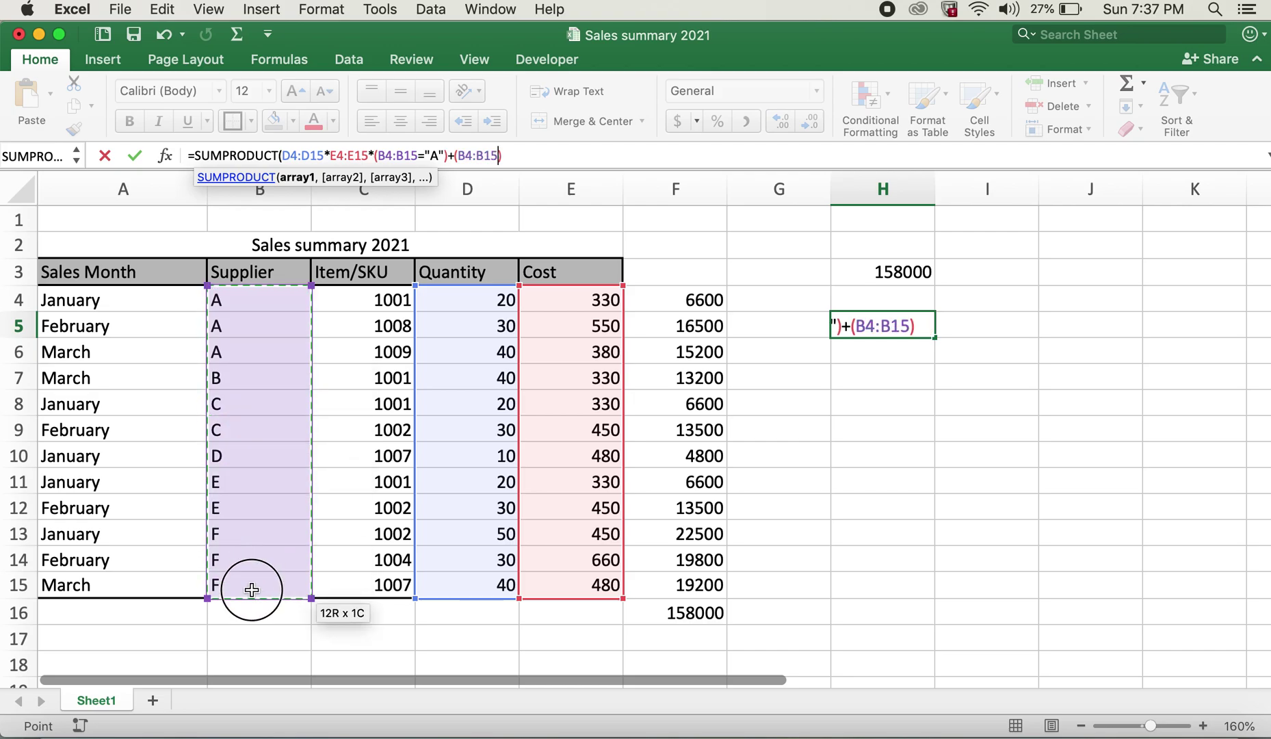
pyautogui.write('=')
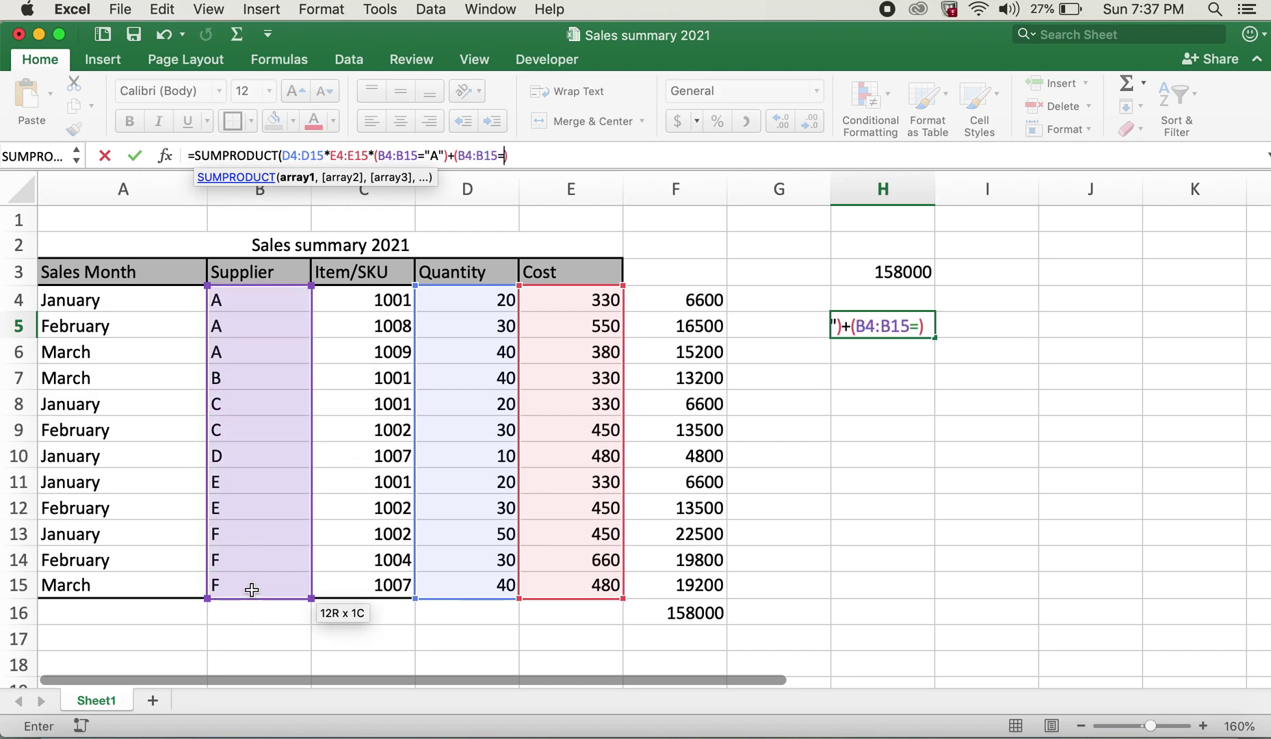
pyautogui.write('"B"')
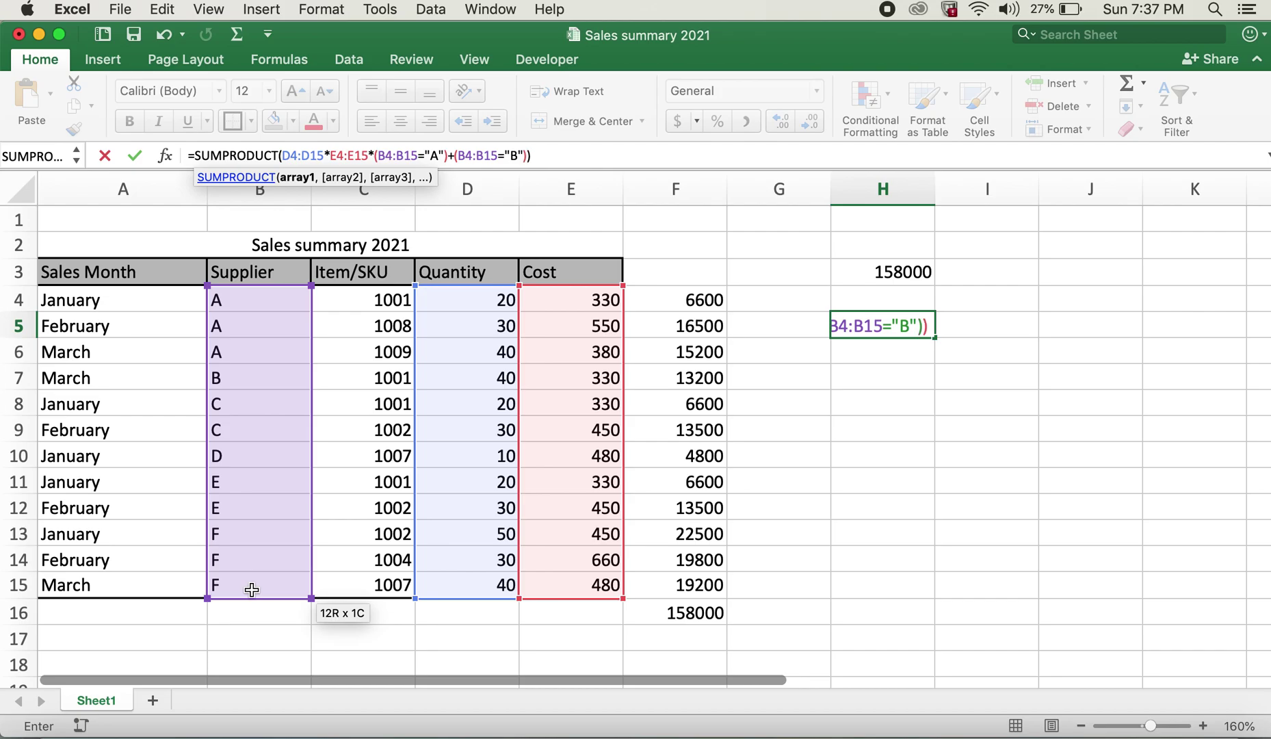
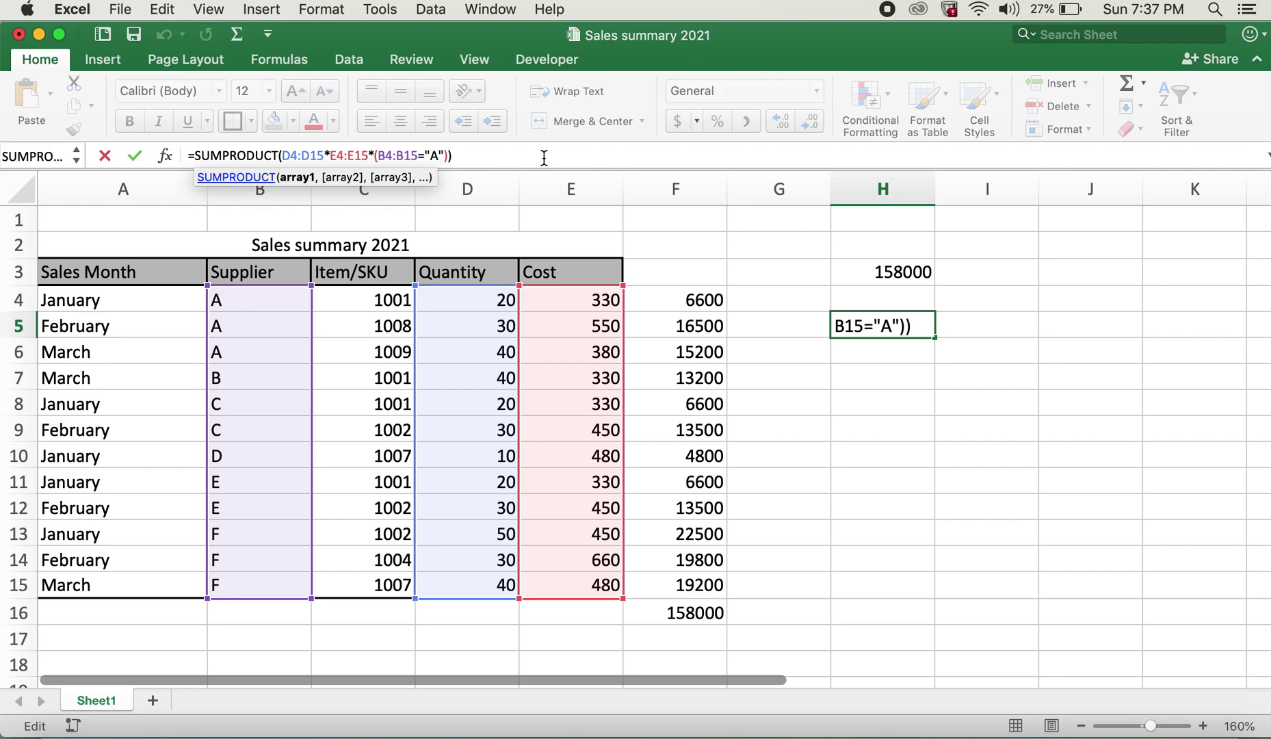
# Insert +(B4:B15="B") after the (B4:B15="A") condition so that H5 reads =SUMPRODUCT(D4:D15*E4:E15*(B4:B15="A")+(B4:B15="B")).
pyautogui.write('+')
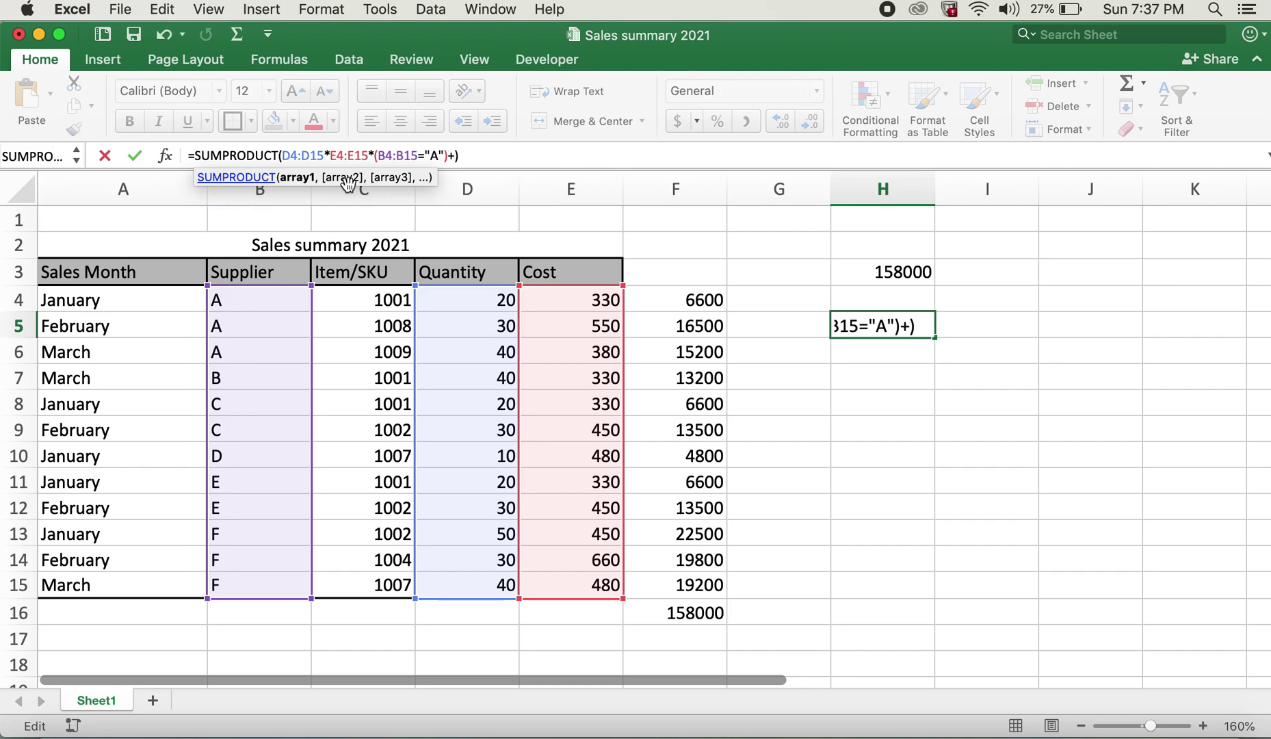
pyautogui.write('(')
pyautogui.moveTo(215, 299); pyautogui.dragTo(237, 586)
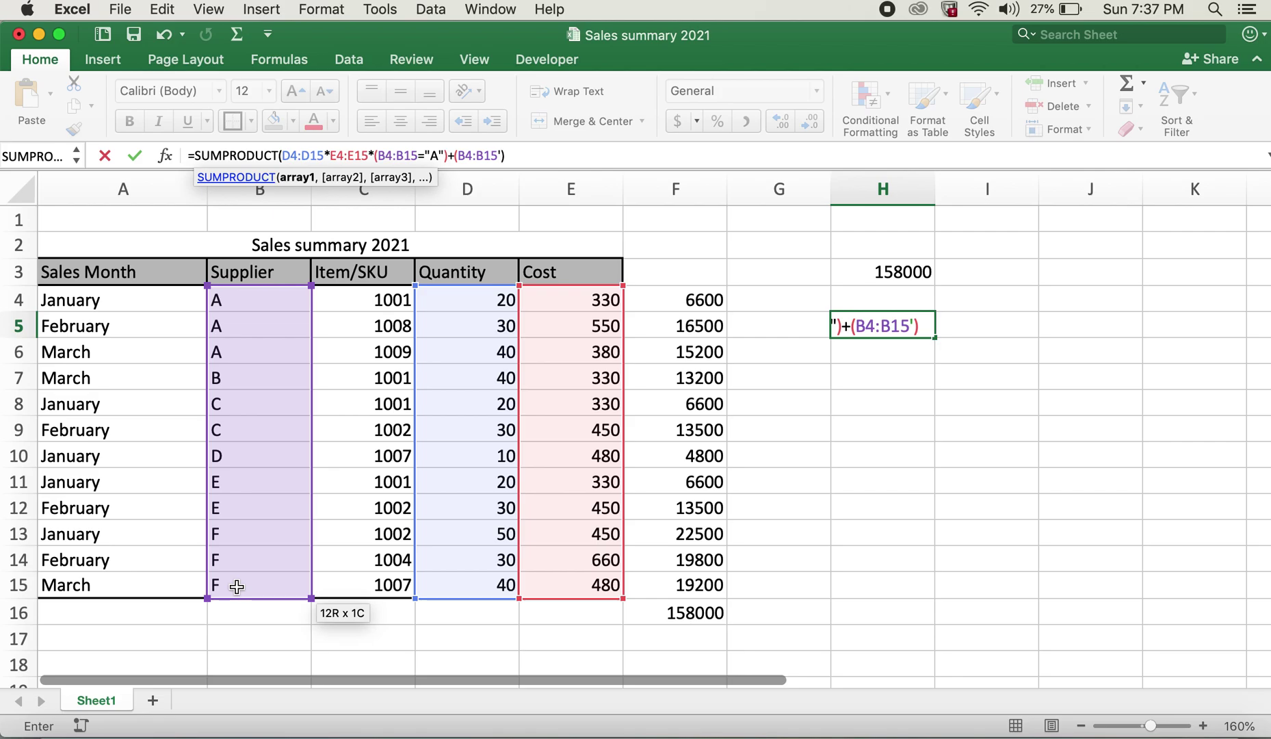
pyautogui.write('="B"')
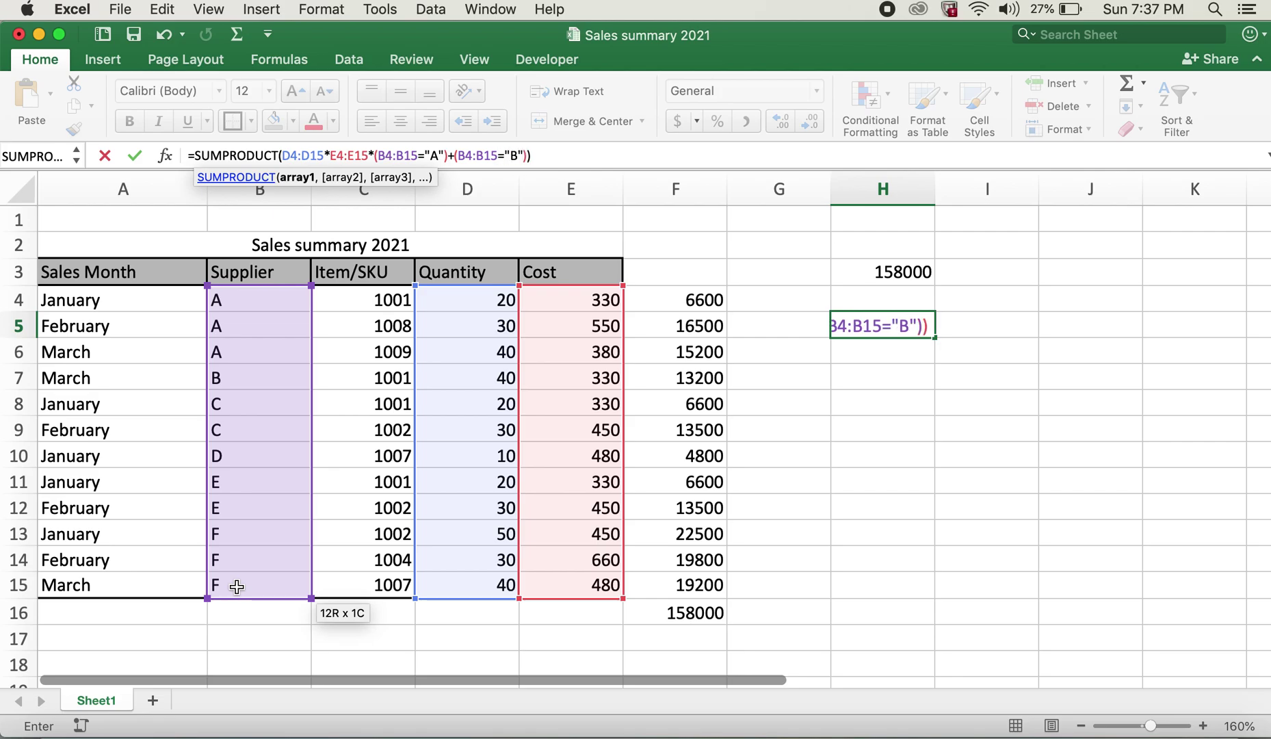
pyautogui.press('Return')
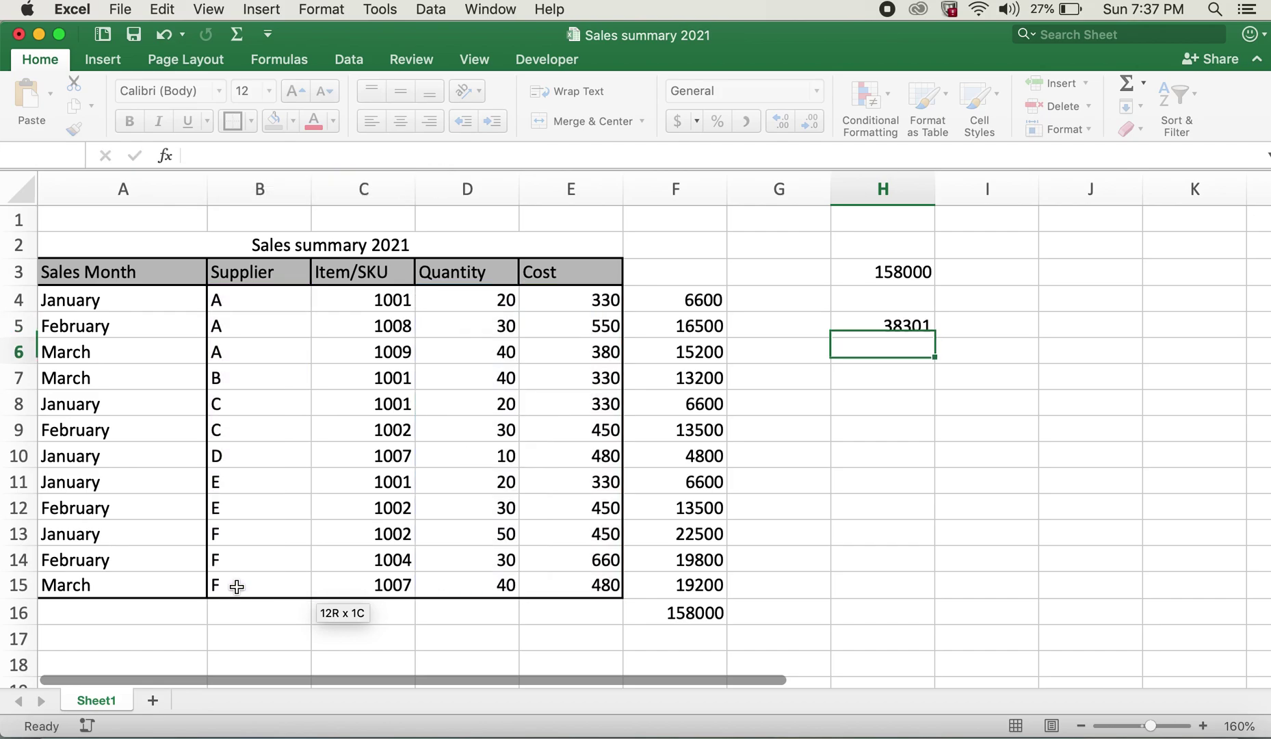
# Compare the H5 result and its formula with the supplier entries in B4:B7 and the sum of row products in F4:F7.
pyautogui.click(884, 331)
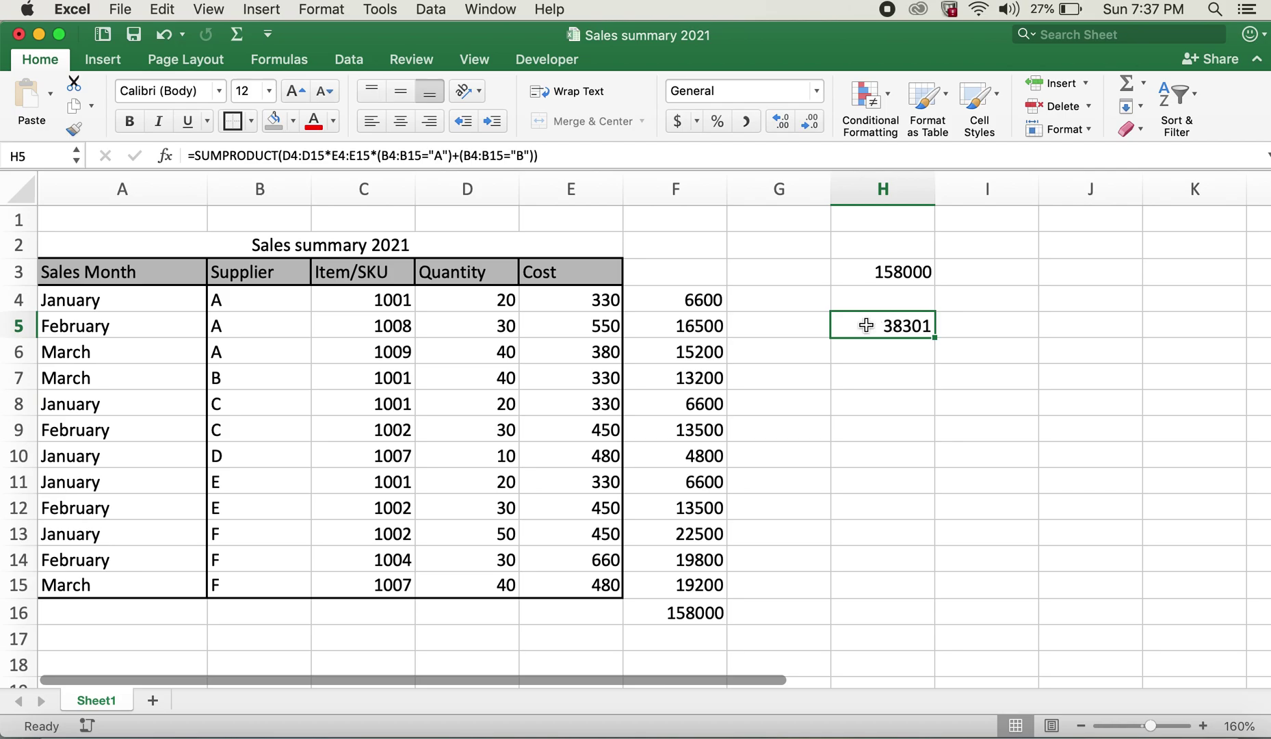
pyautogui.click(435, 153)
pyautogui.click(817, 332)
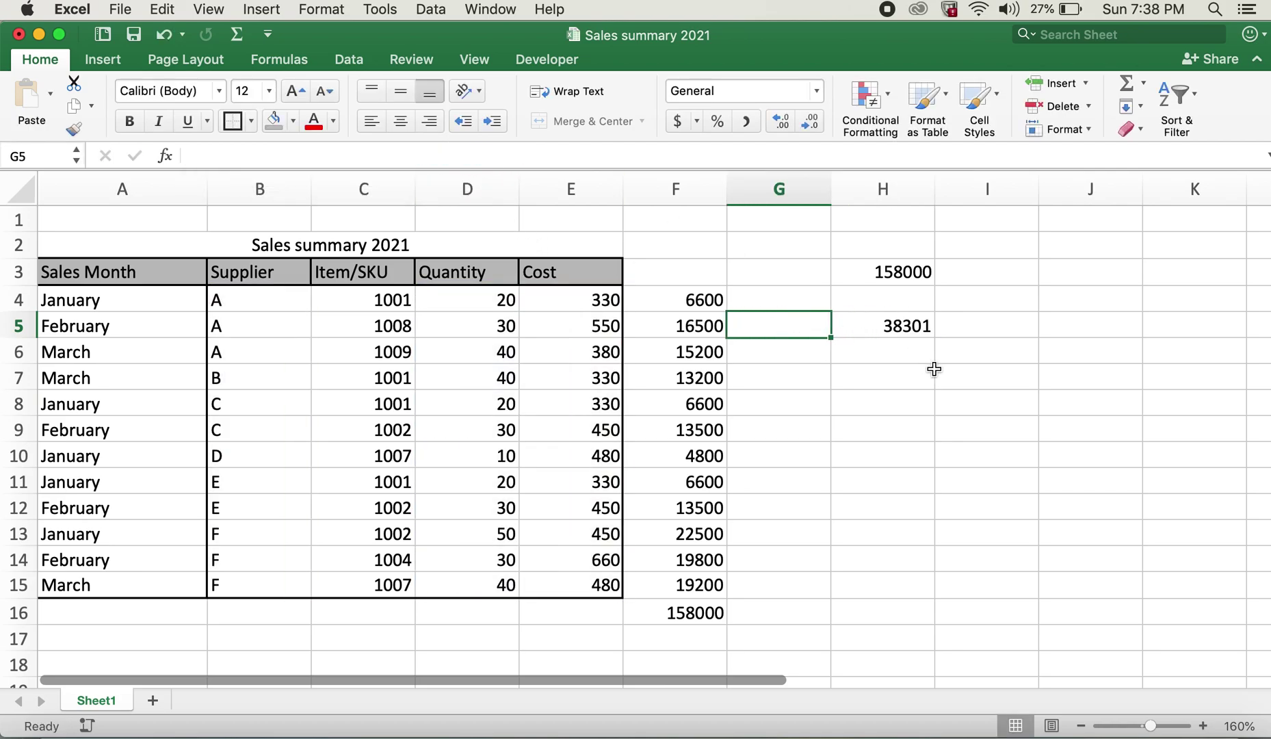
pyautogui.click(902, 321)
pyautogui.moveTo(248, 303); pyautogui.dragTo(247, 382)
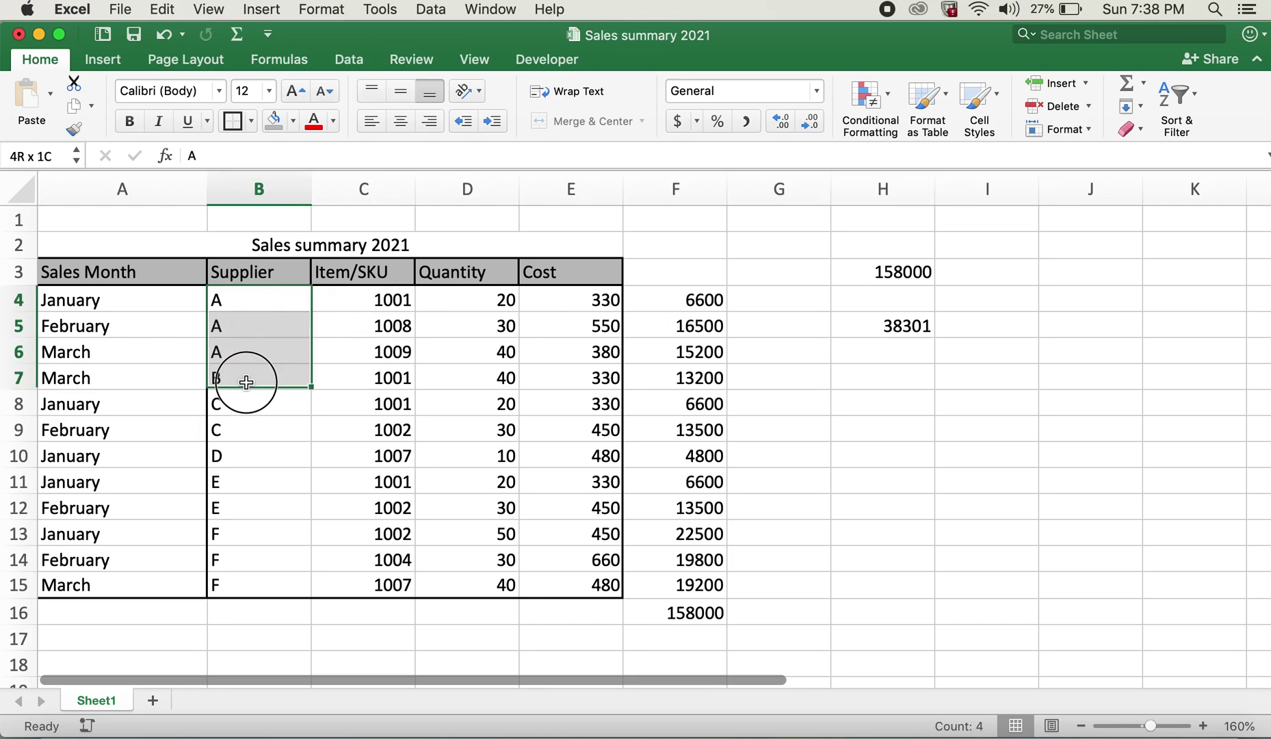
pyautogui.click(684, 311)
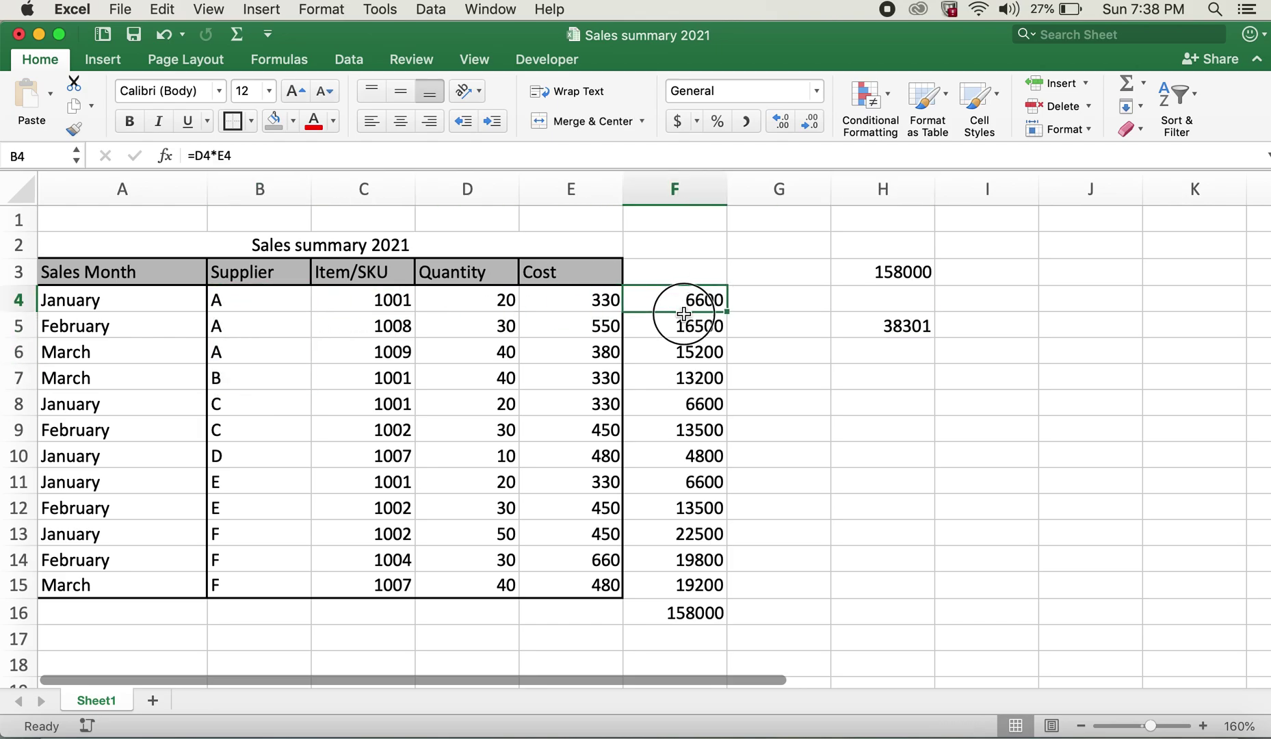
pyautogui.moveTo(684, 313); pyautogui.dragTo(674, 381)
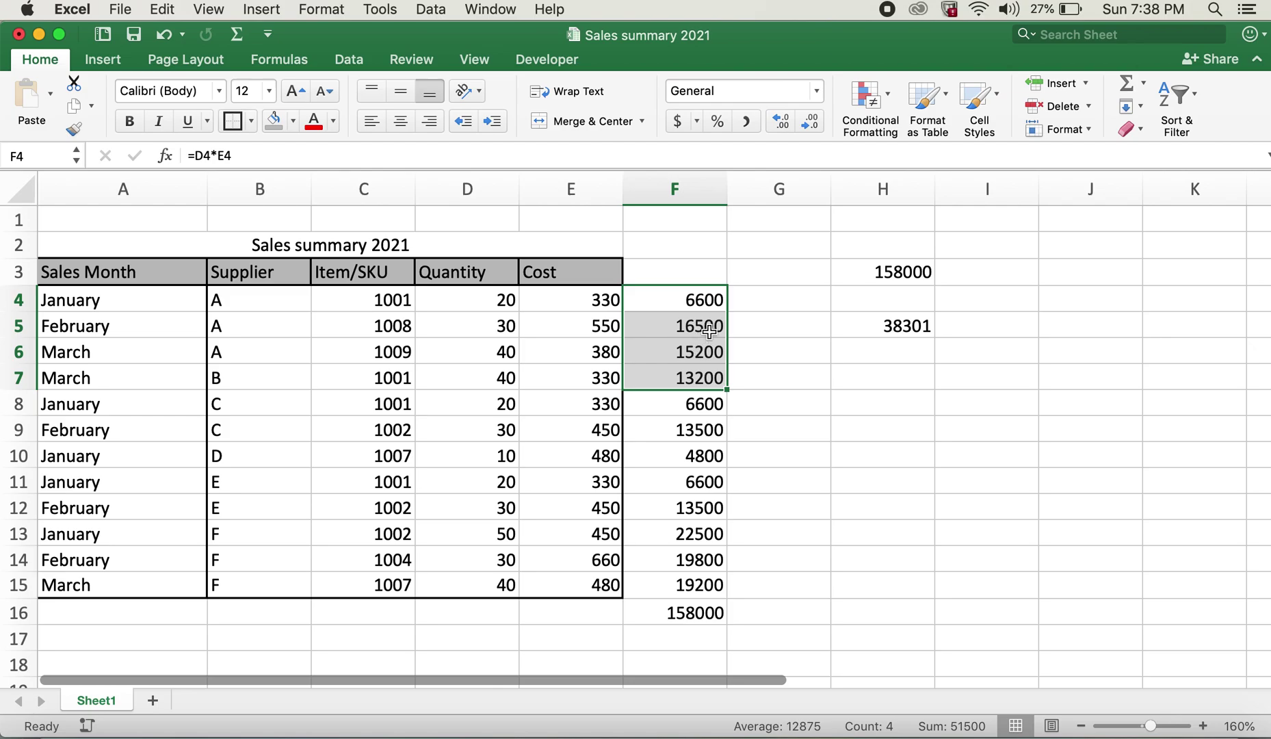
pyautogui.click(1084, 650)
pyautogui.moveTo(715, 299); pyautogui.dragTo(674, 381)
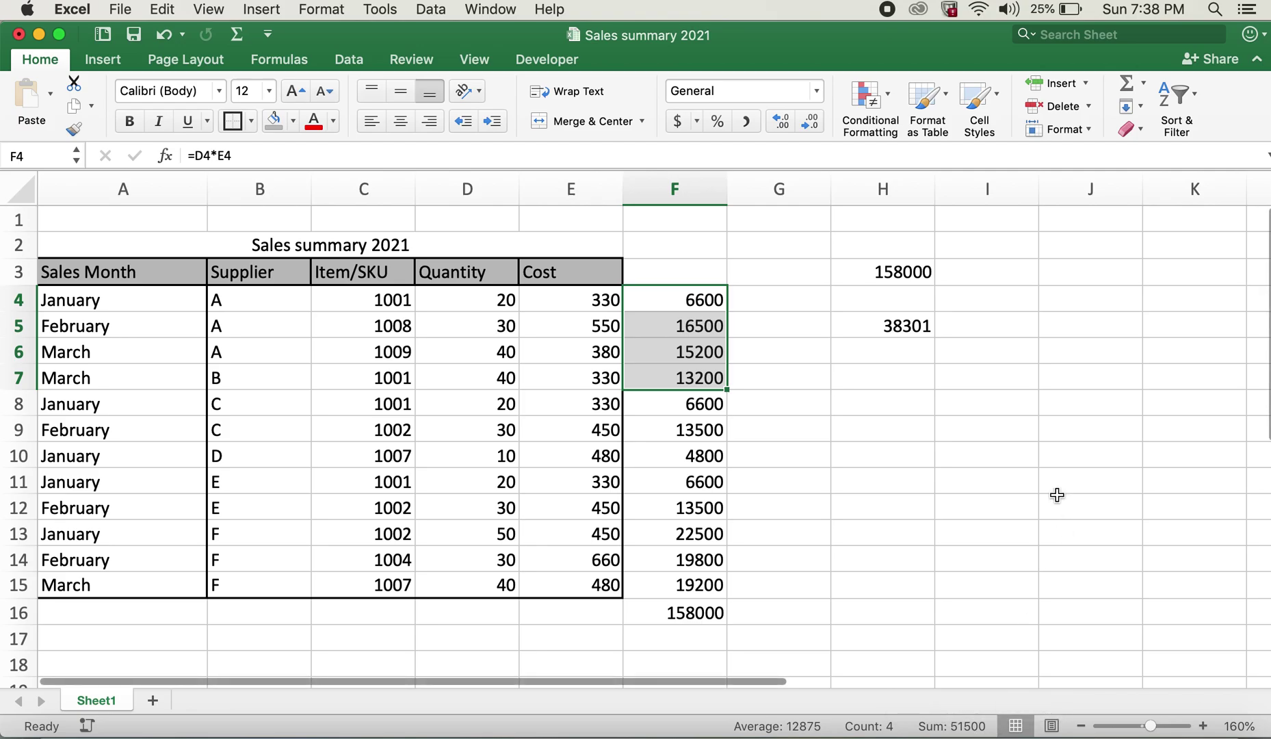
# Enclose both supplier conditions in H5 in one outer pair of parentheses: ((B4:B15="A")+(B4:B15="B")).
pyautogui.click(898, 330)
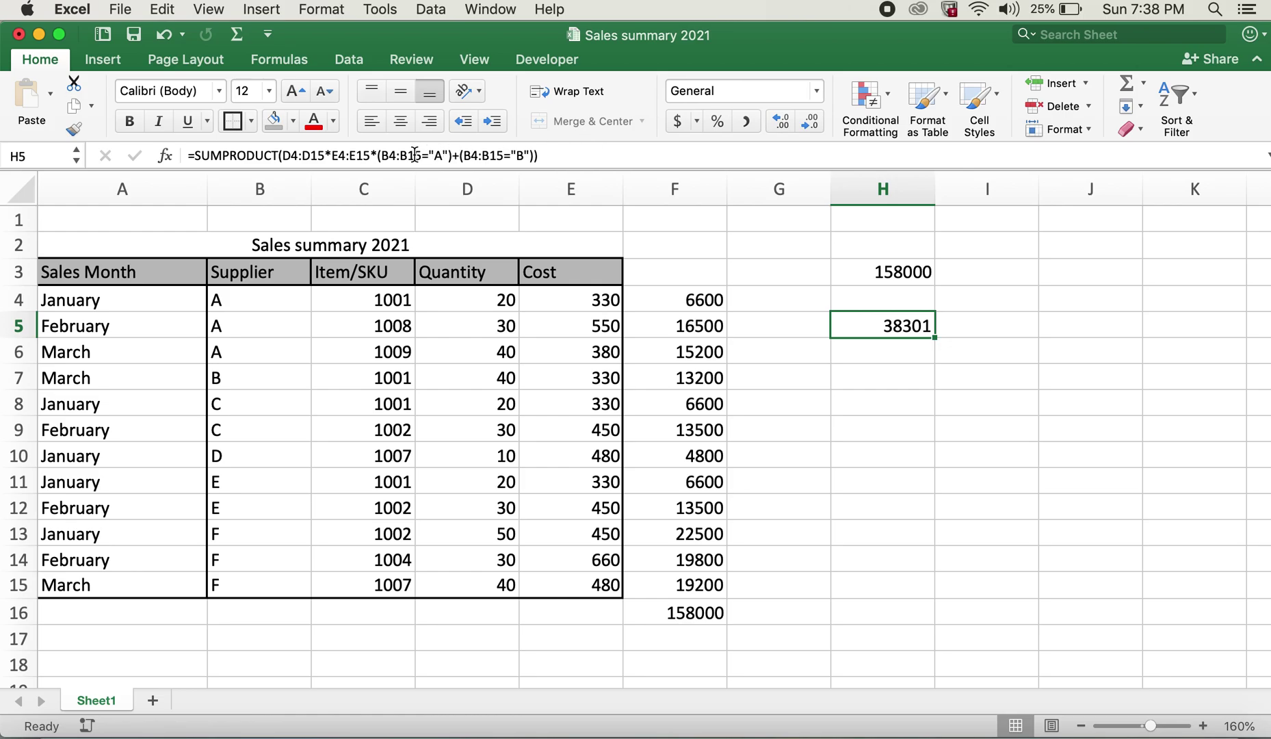
pyautogui.click(380, 156)
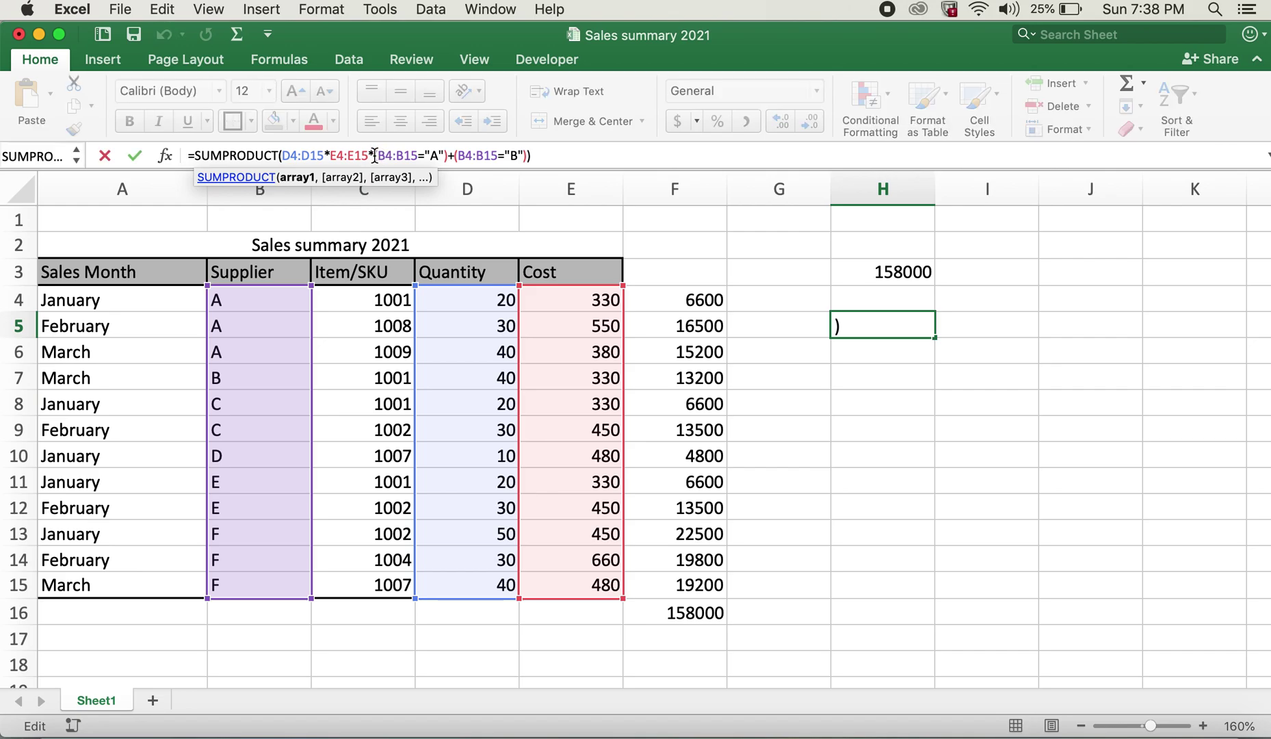
pyautogui.write('(')
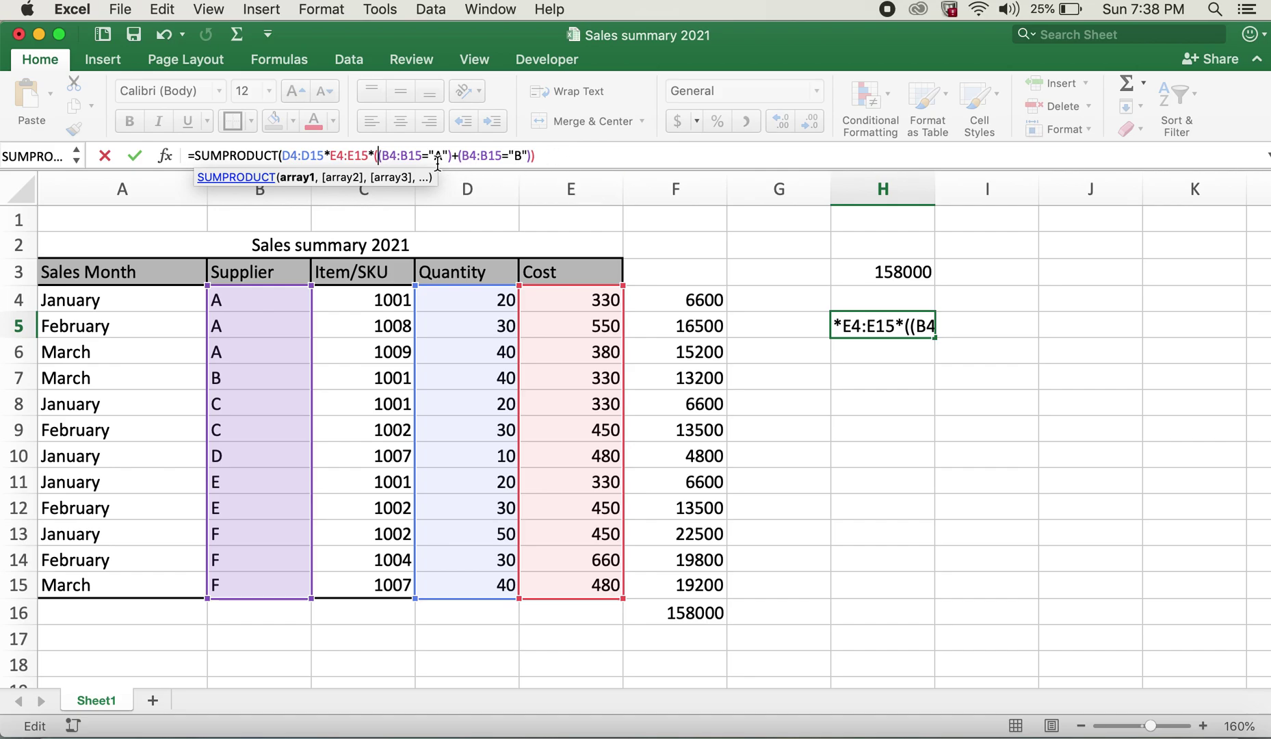
pyautogui.click(532, 156)
pyautogui.write(')')
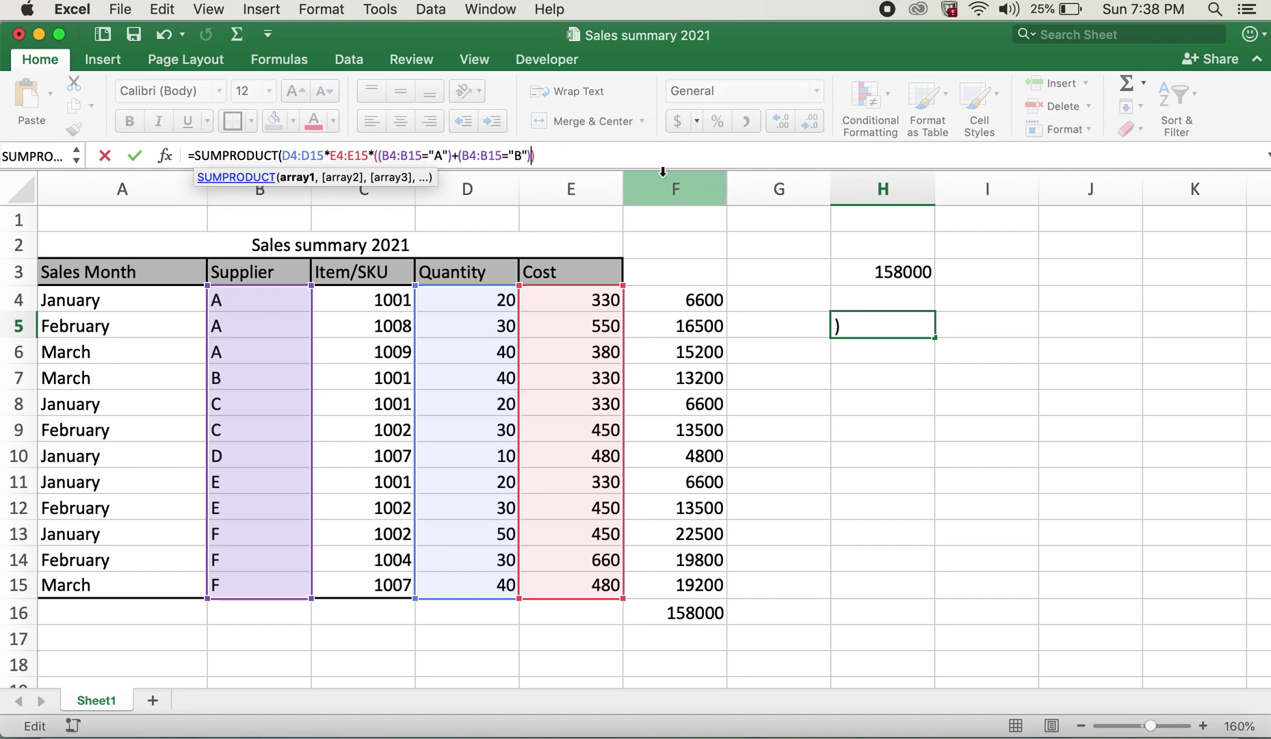
pyautogui.write(')')
pyautogui.press('Return')
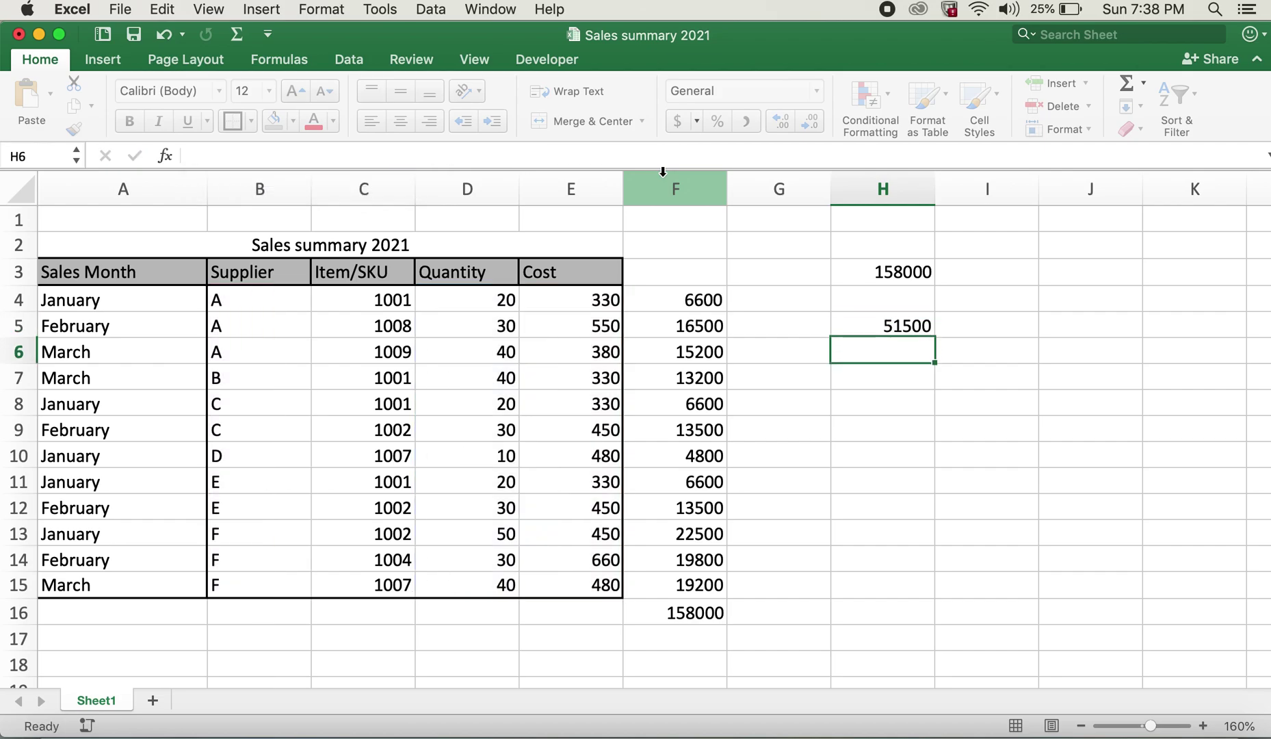
# Check the corrected supplier A and B total in H5 against the sum of F4:F7.
pyautogui.click(865, 324)
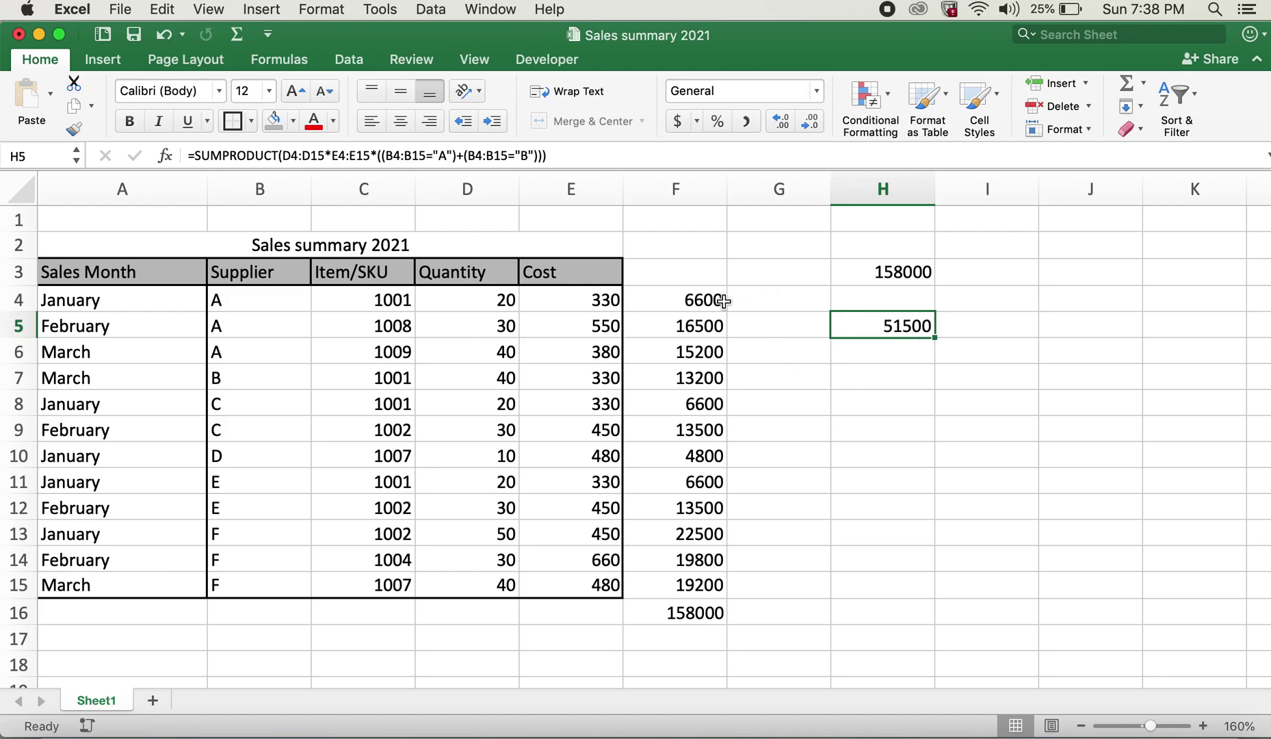
pyautogui.moveTo(718, 300); pyautogui.dragTo(714, 380)
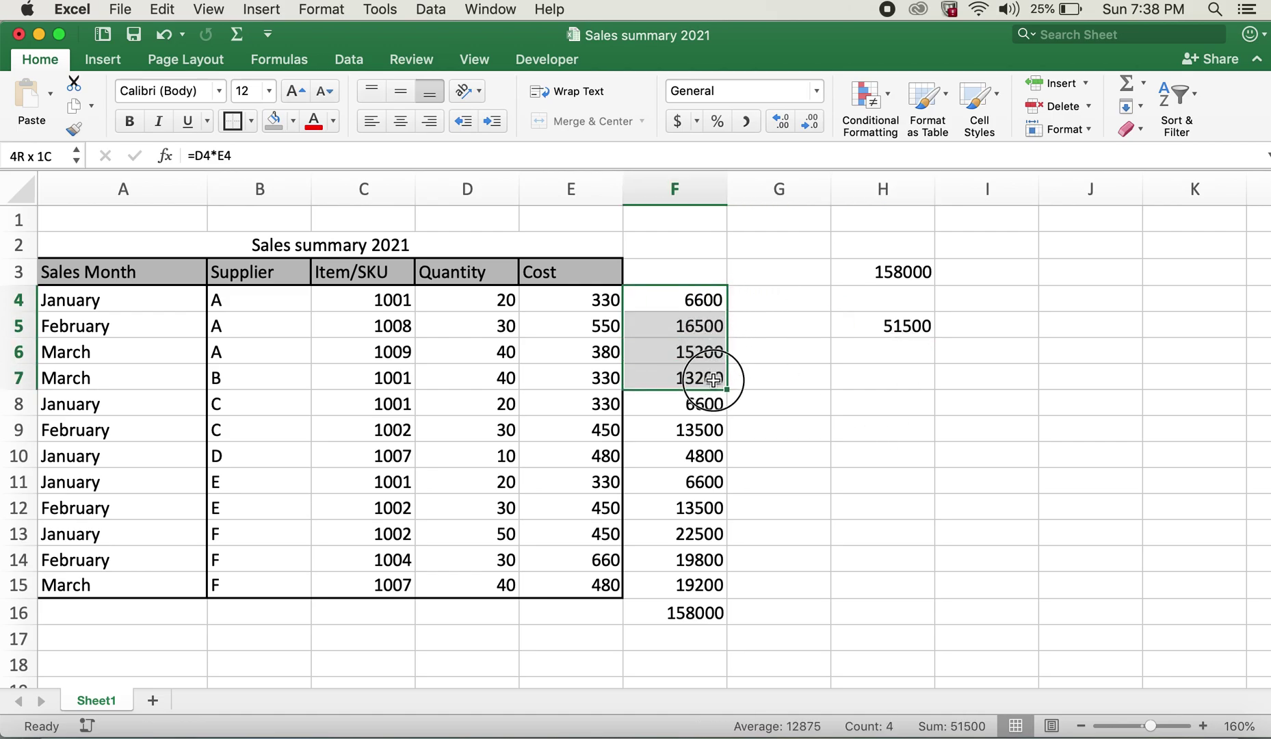
pyautogui.click(757, 373)
pyautogui.click(1000, 376)
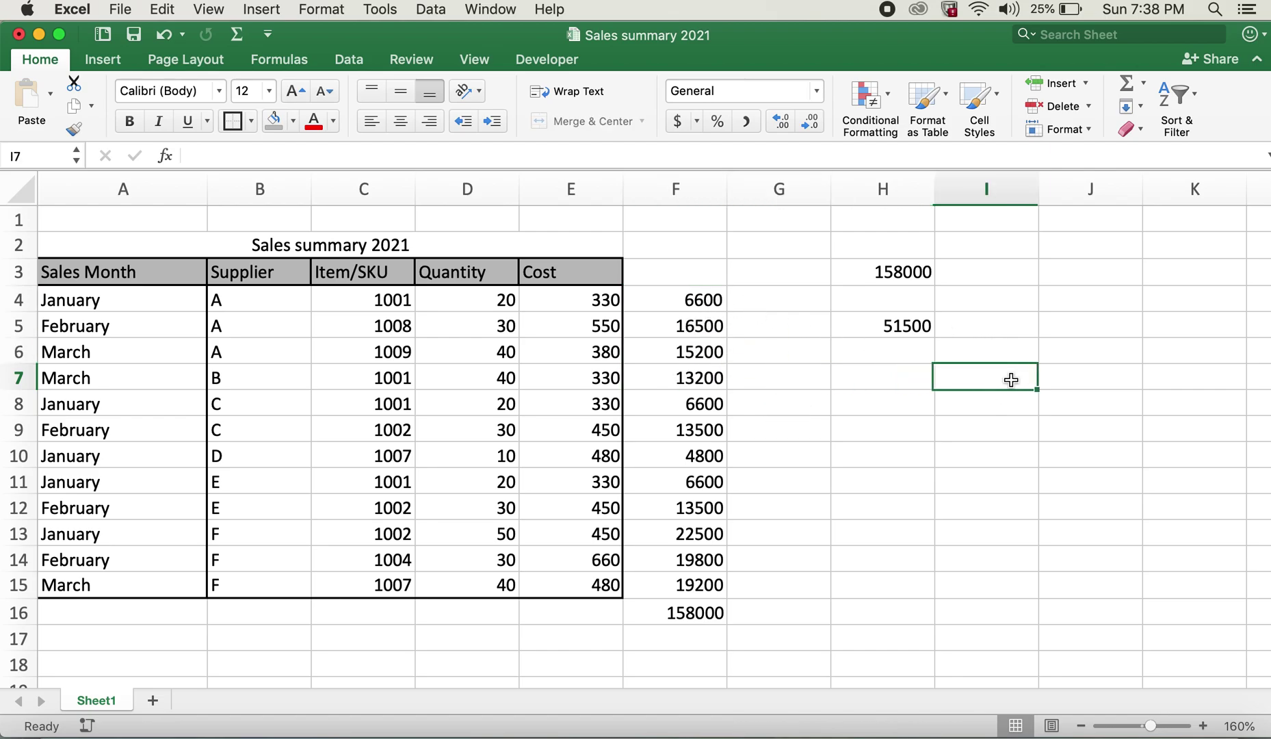
# Extend the H5 SUMPRODUCT formula with the sales month condition *A4:A15="March" after the grouped supplier conditions.
pyautogui.click(891, 321)
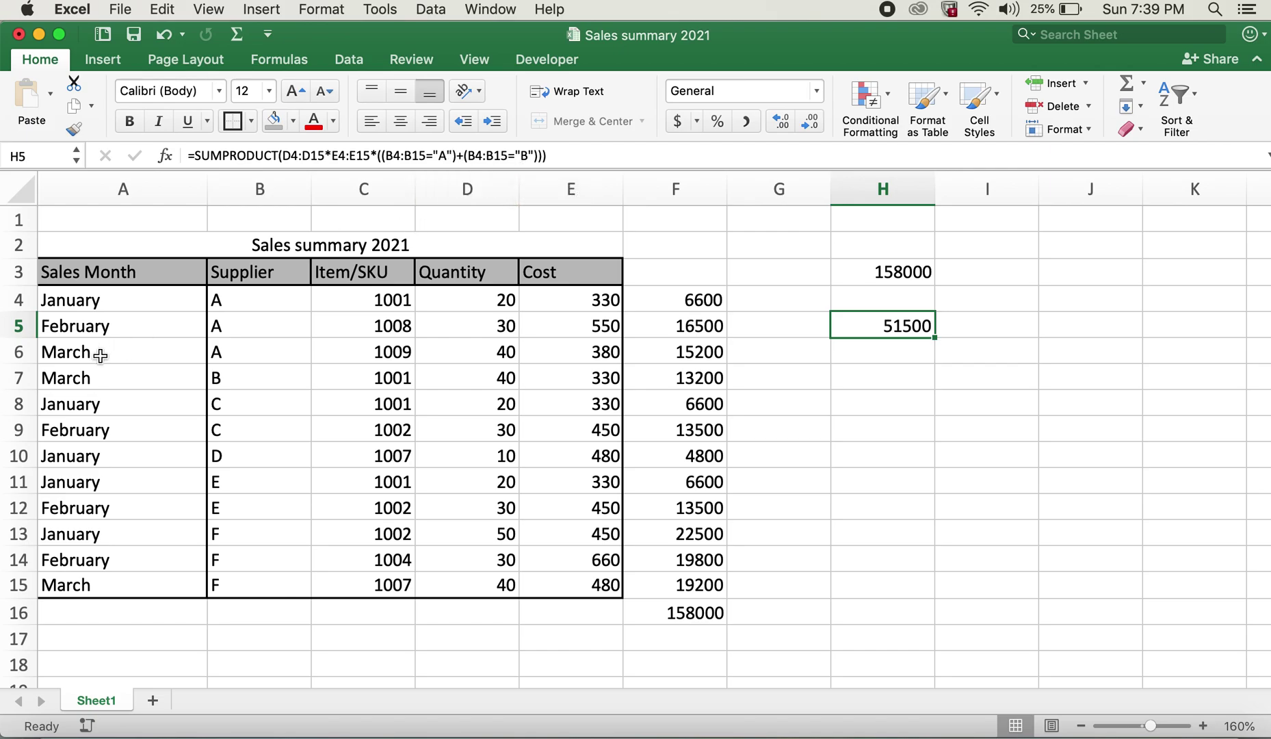
pyautogui.moveTo(108, 353); pyautogui.dragTo(97, 381)
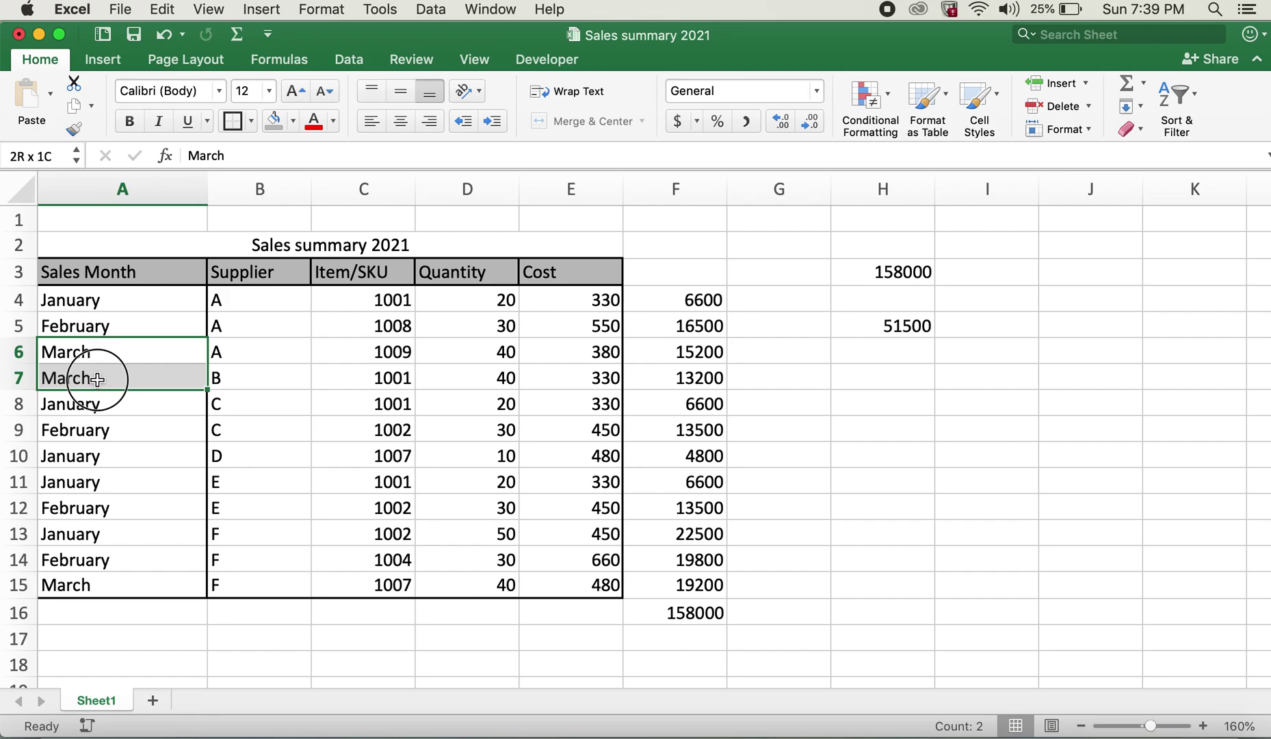
pyautogui.moveTo(98, 377); pyautogui.dragTo(98, 377)
pyautogui.click(902, 326)
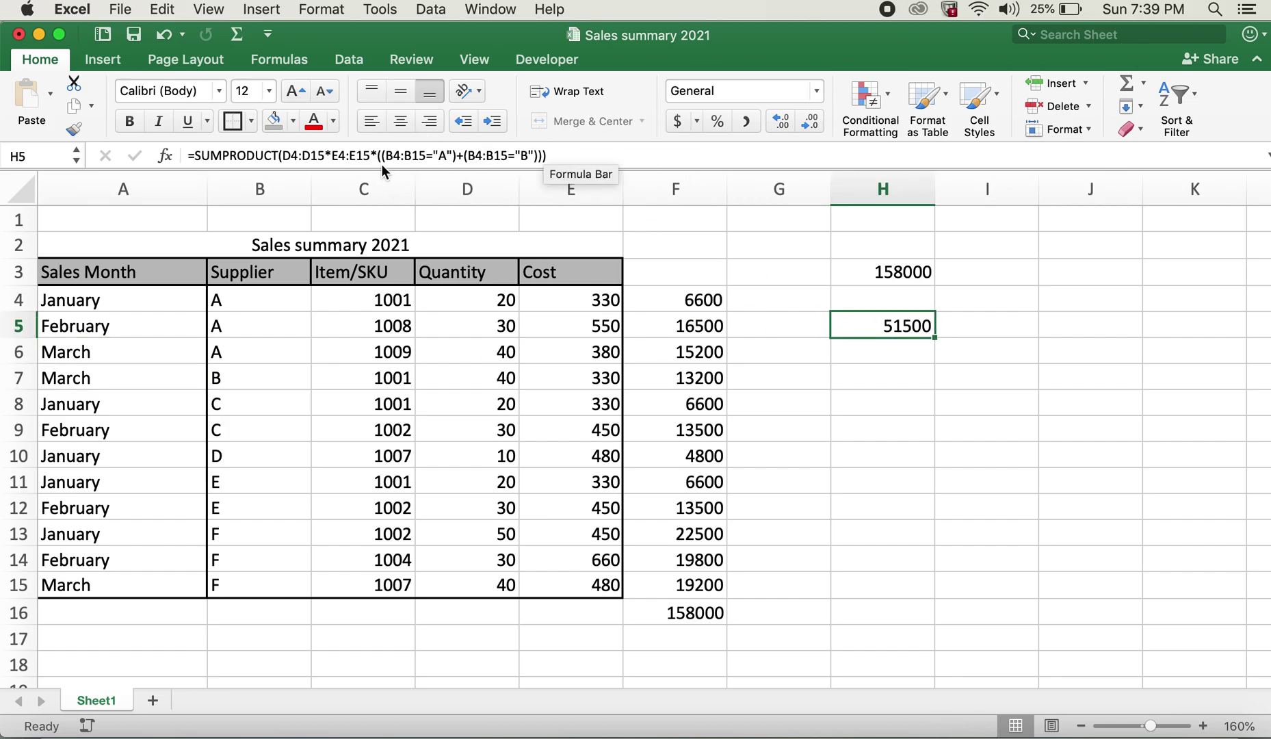
pyautogui.click(551, 151)
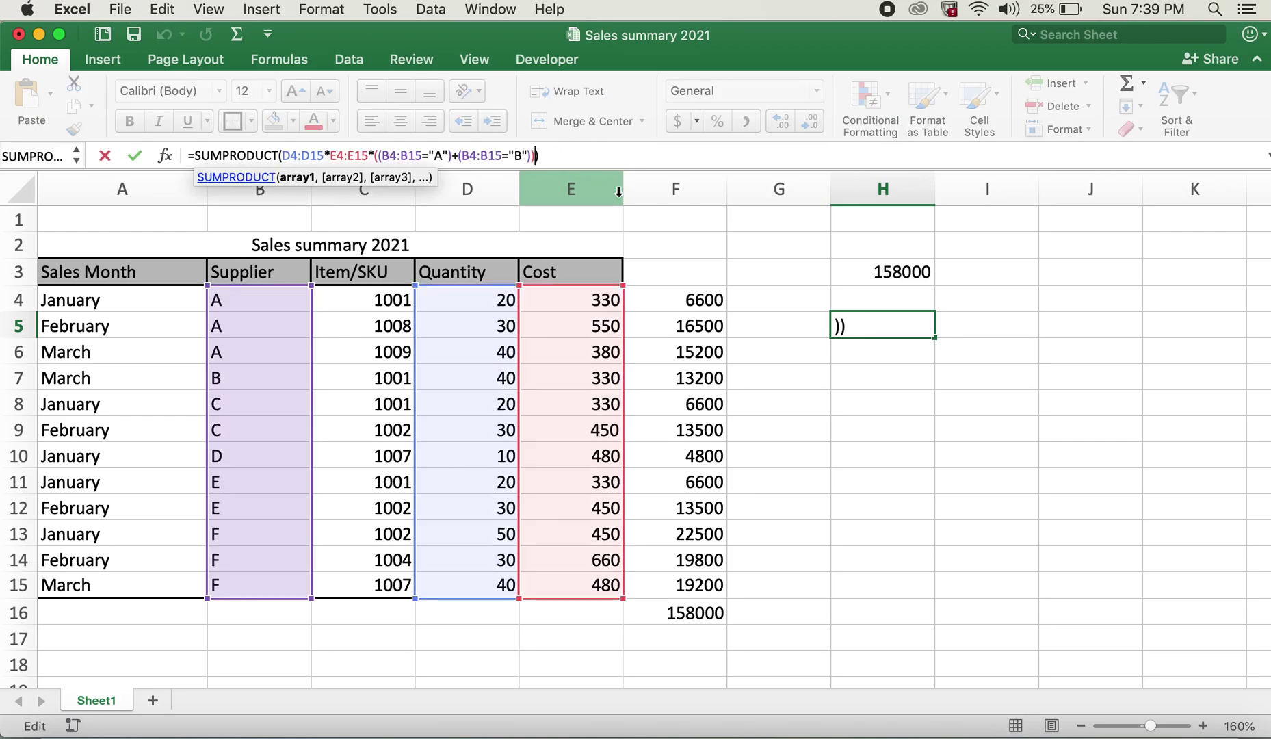
pyautogui.write('*')
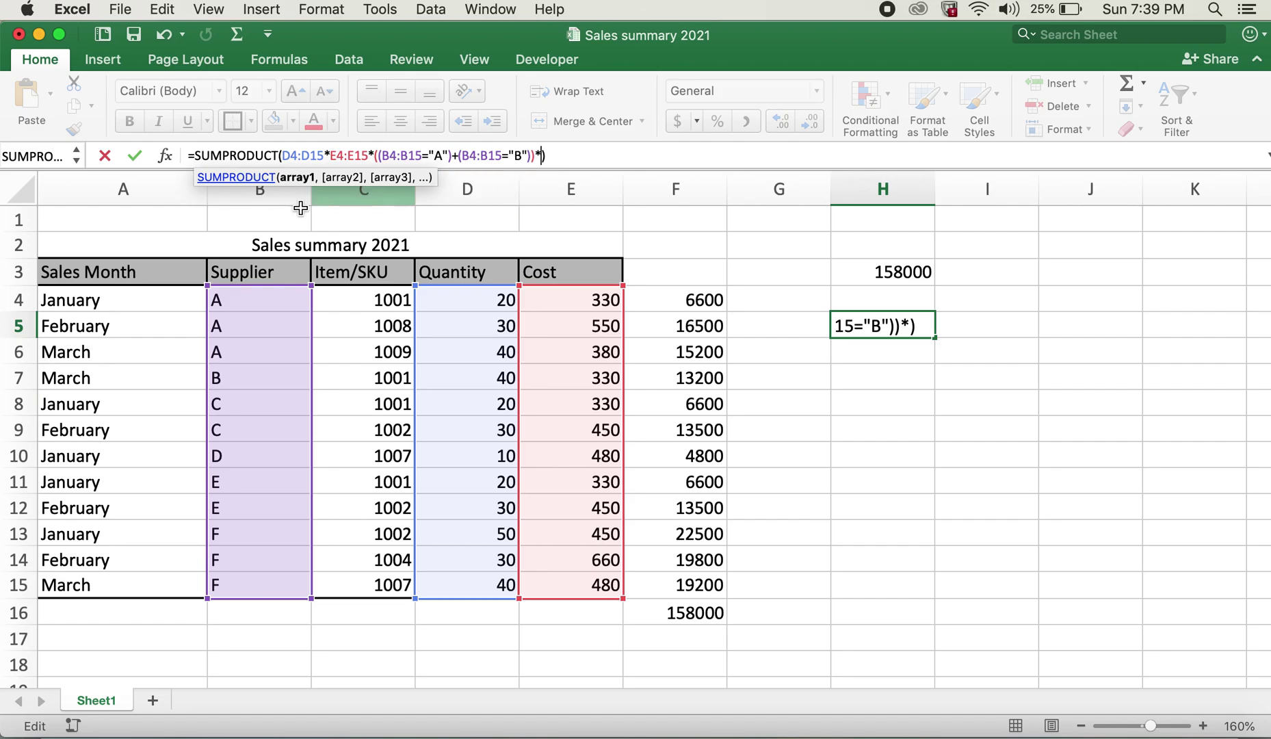
pyautogui.moveTo(109, 299); pyautogui.dragTo(82, 583)
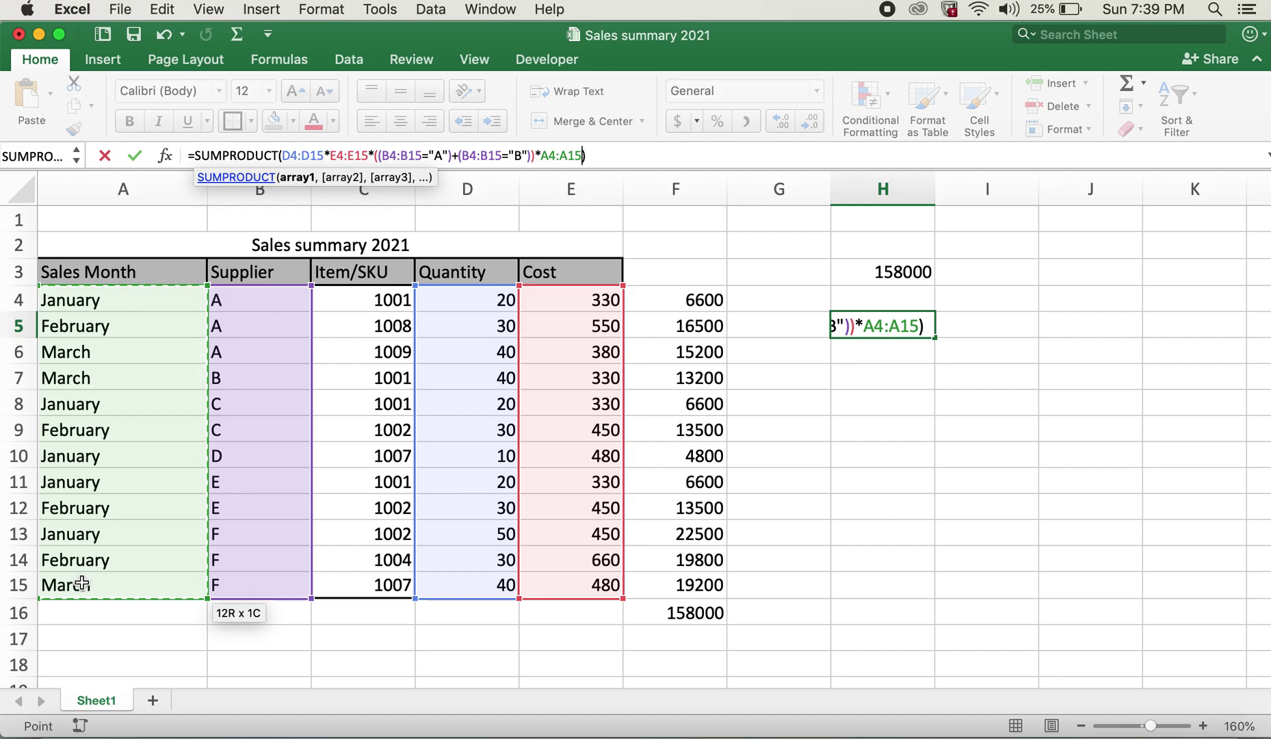
pyautogui.write('="')
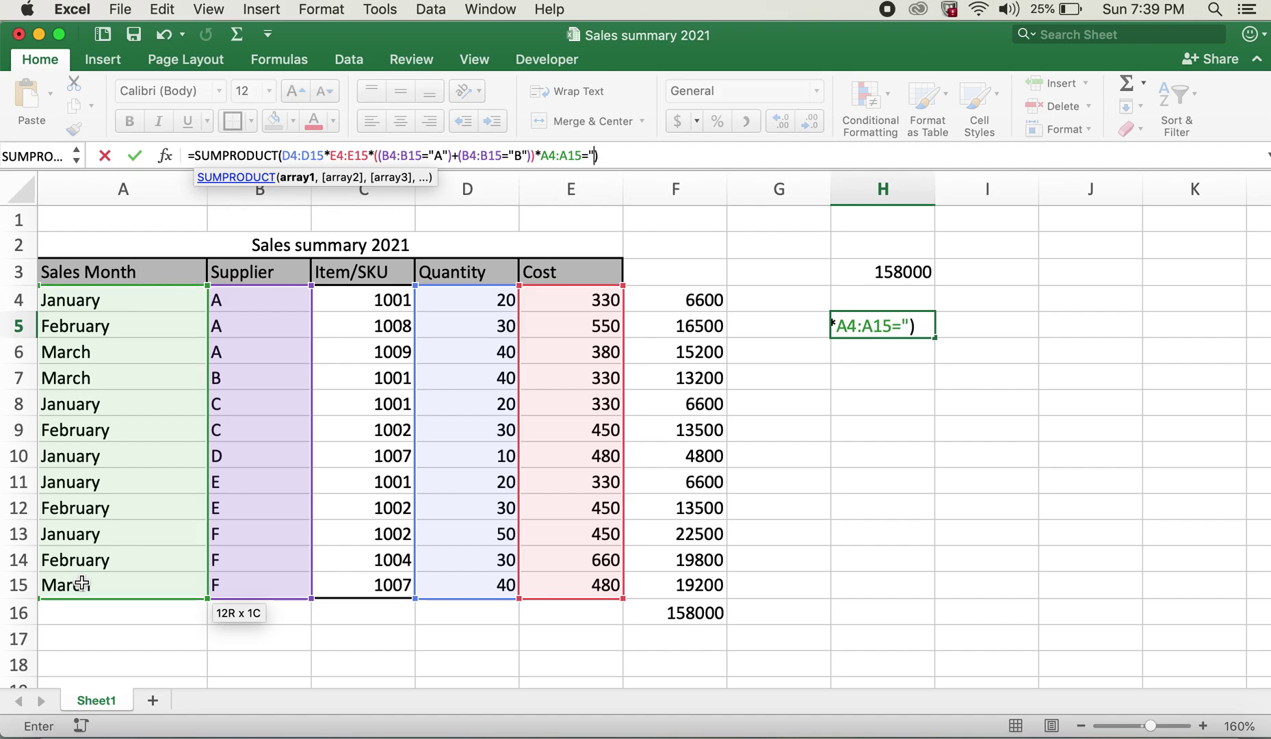
pyautogui.write('March')
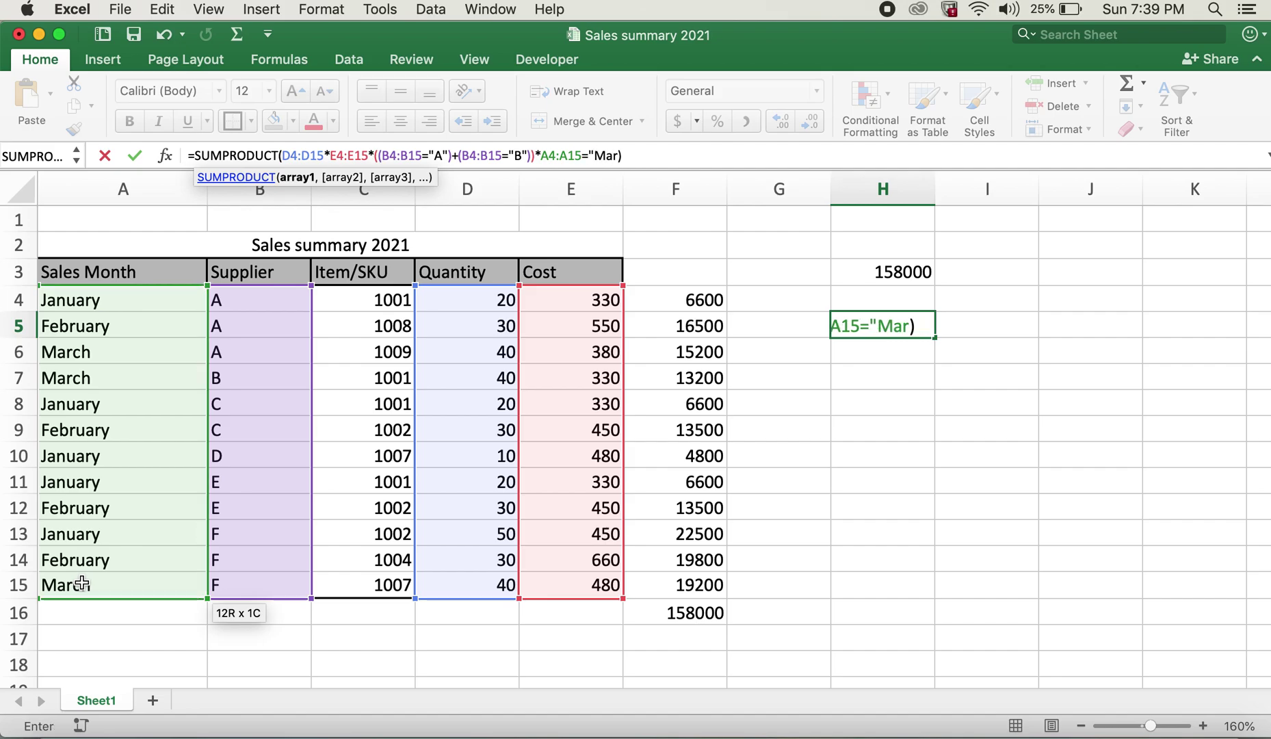
pyautogui.write('"')
pyautogui.press('Return')
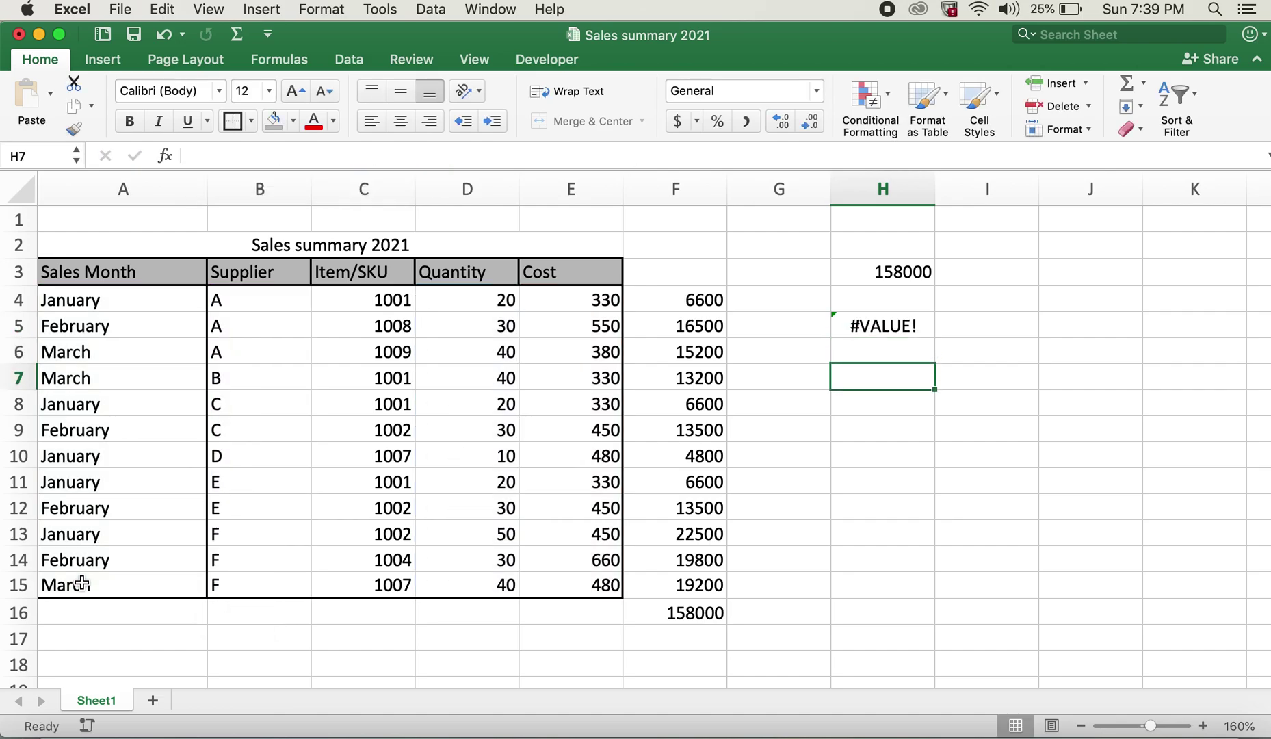
# Enclose the month condition in H5 in parentheses so that the formula ends with *(A4:A15="March")).
pyautogui.press('Up')
pyautogui.press('Up')
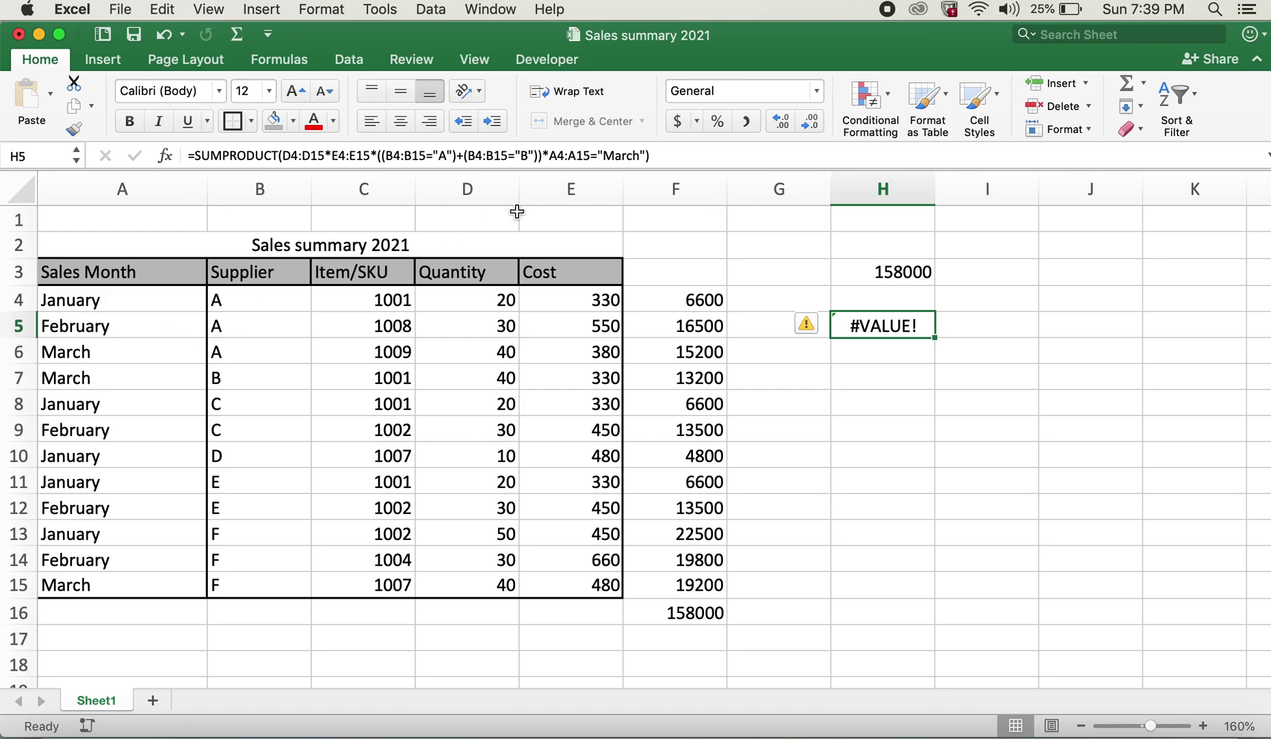
pyautogui.click(554, 162)
pyautogui.click(554, 164)
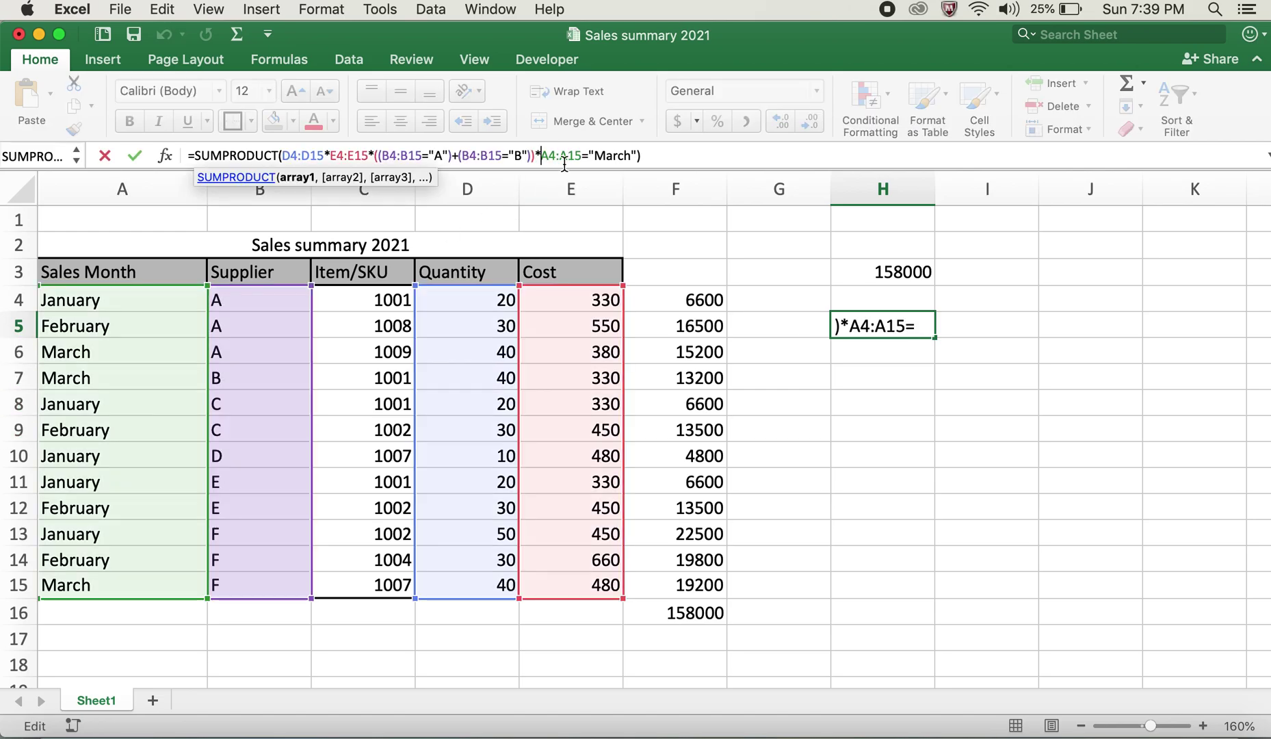
pyautogui.write('(')
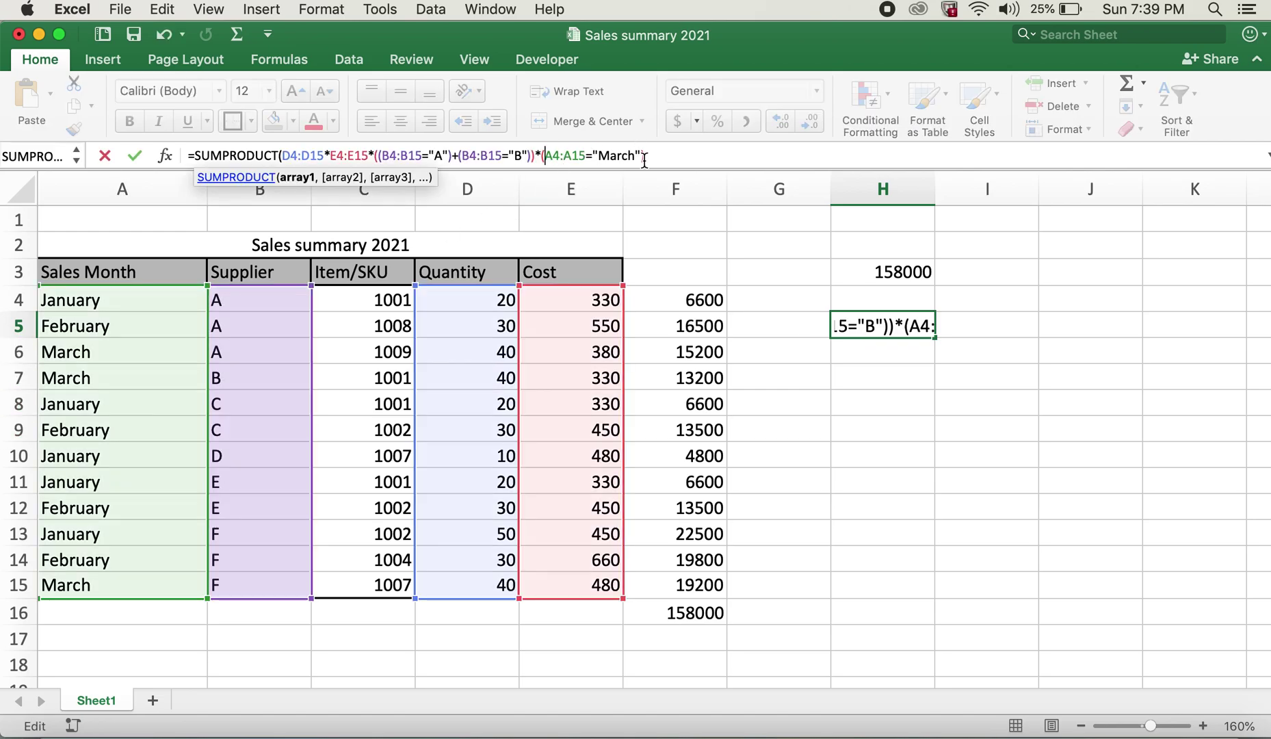
pyautogui.click(645, 156)
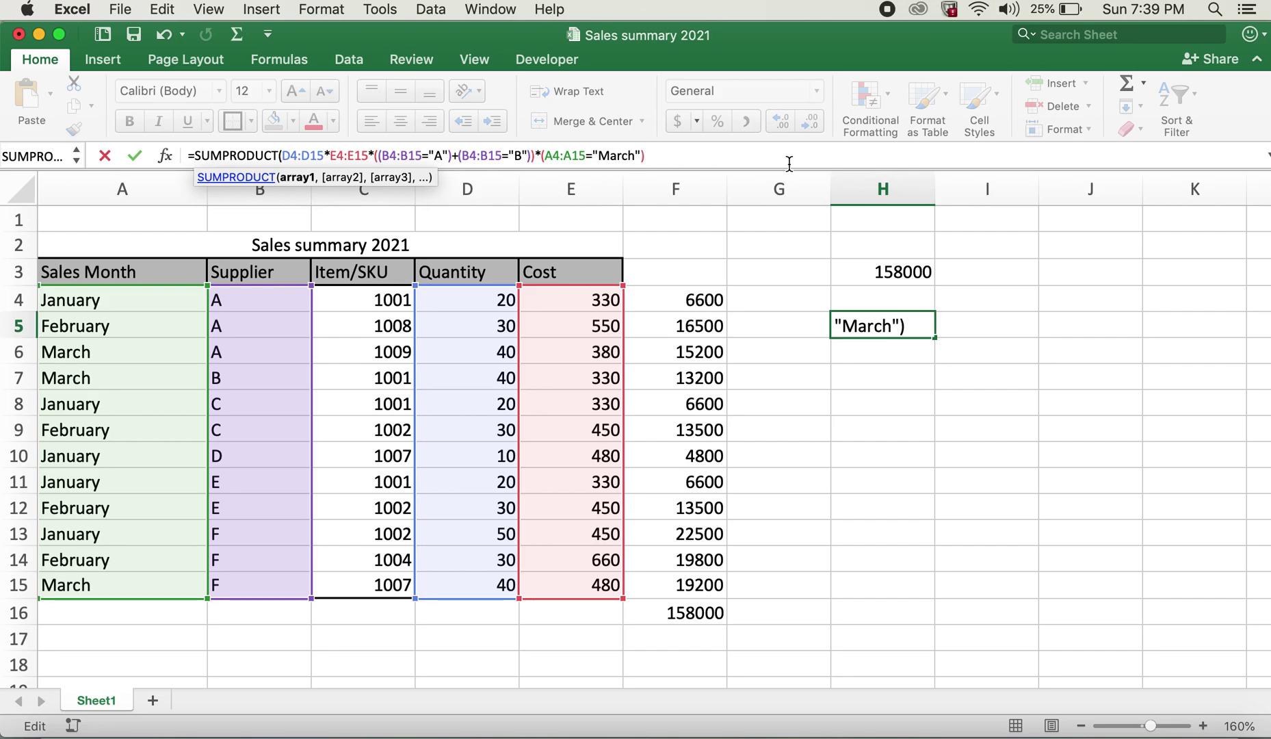
pyautogui.write(')')
pyautogui.press('Return')
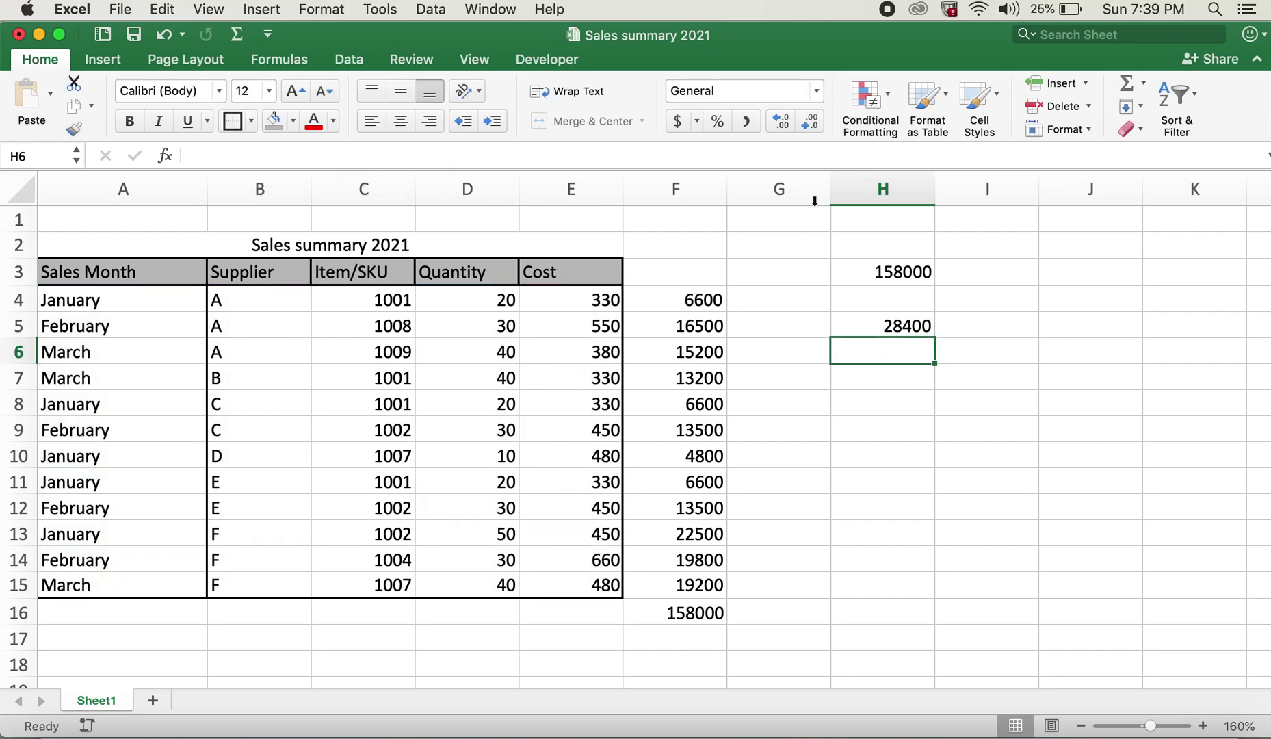
# Compare the H5 total with the March rows for suppliers A and B in A6:B7 and the sum of F6:F7.
pyautogui.click(980, 376)
pyautogui.moveTo(142, 344); pyautogui.dragTo(244, 378)
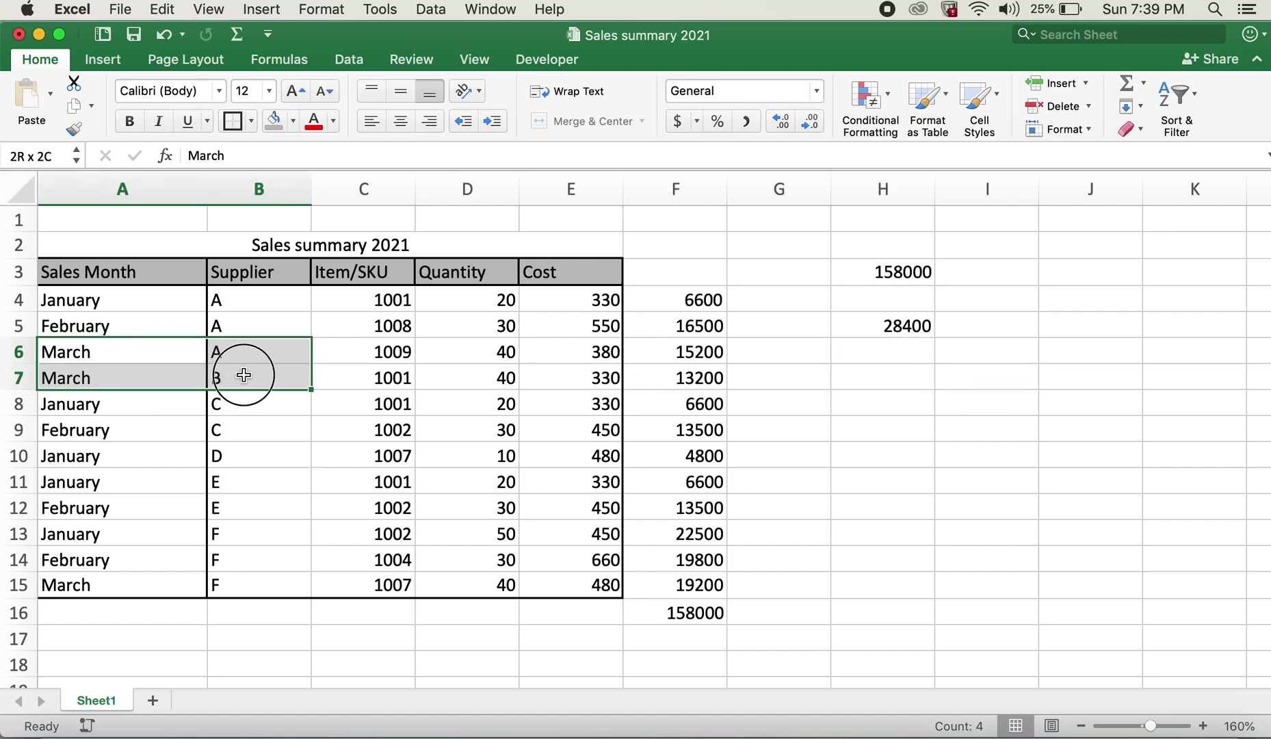
pyautogui.moveTo(673, 355); pyautogui.dragTo(679, 375)
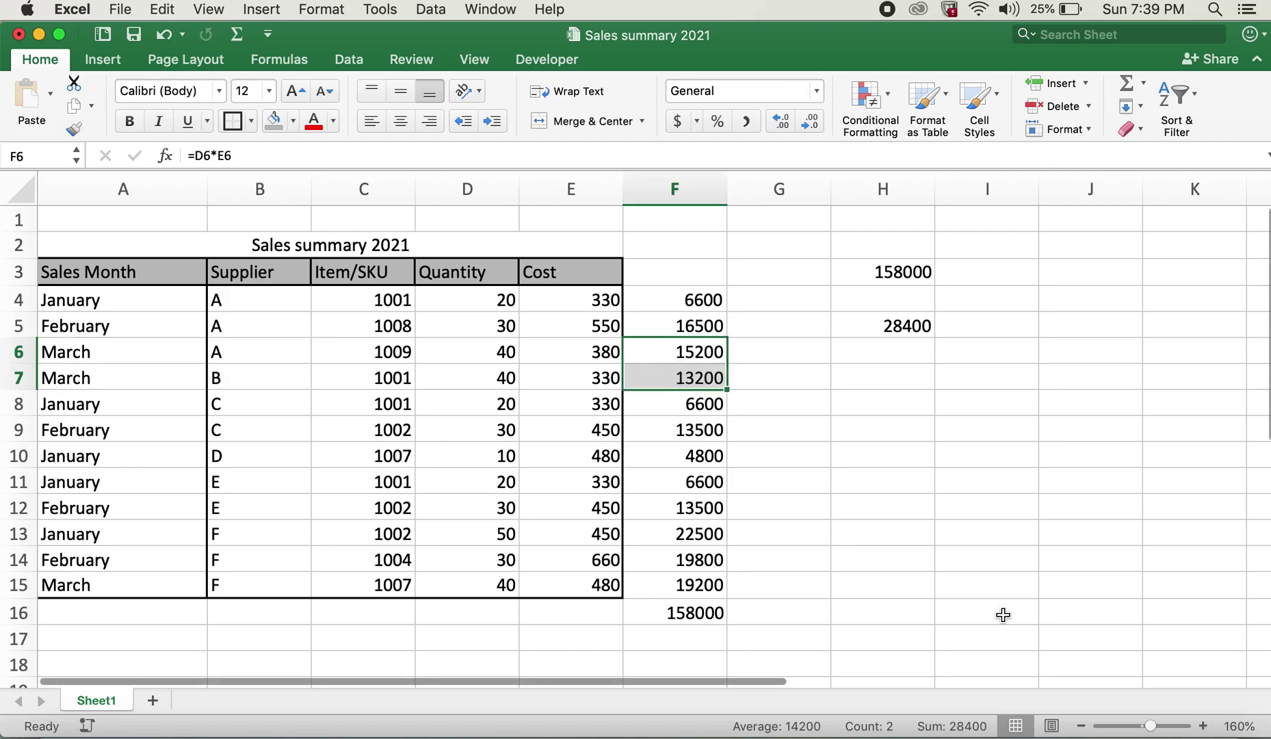
pyautogui.click(1045, 464)
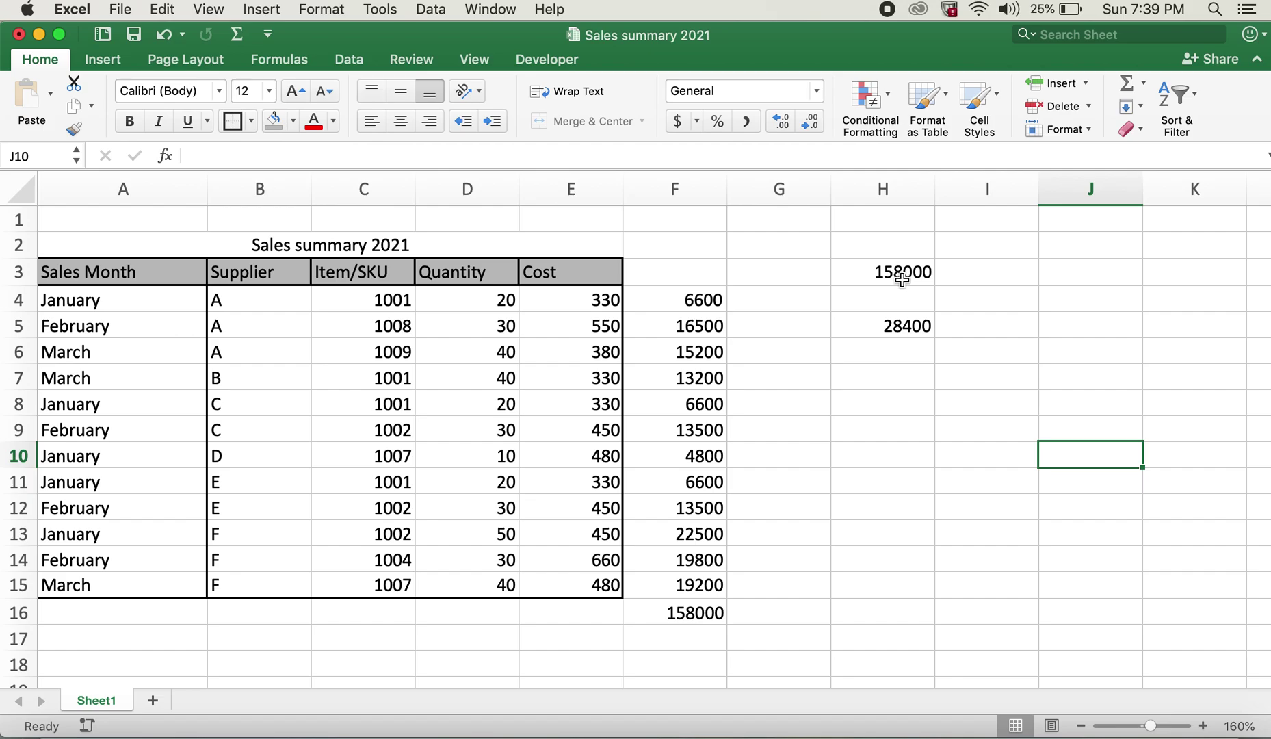
pyautogui.click(1082, 588)
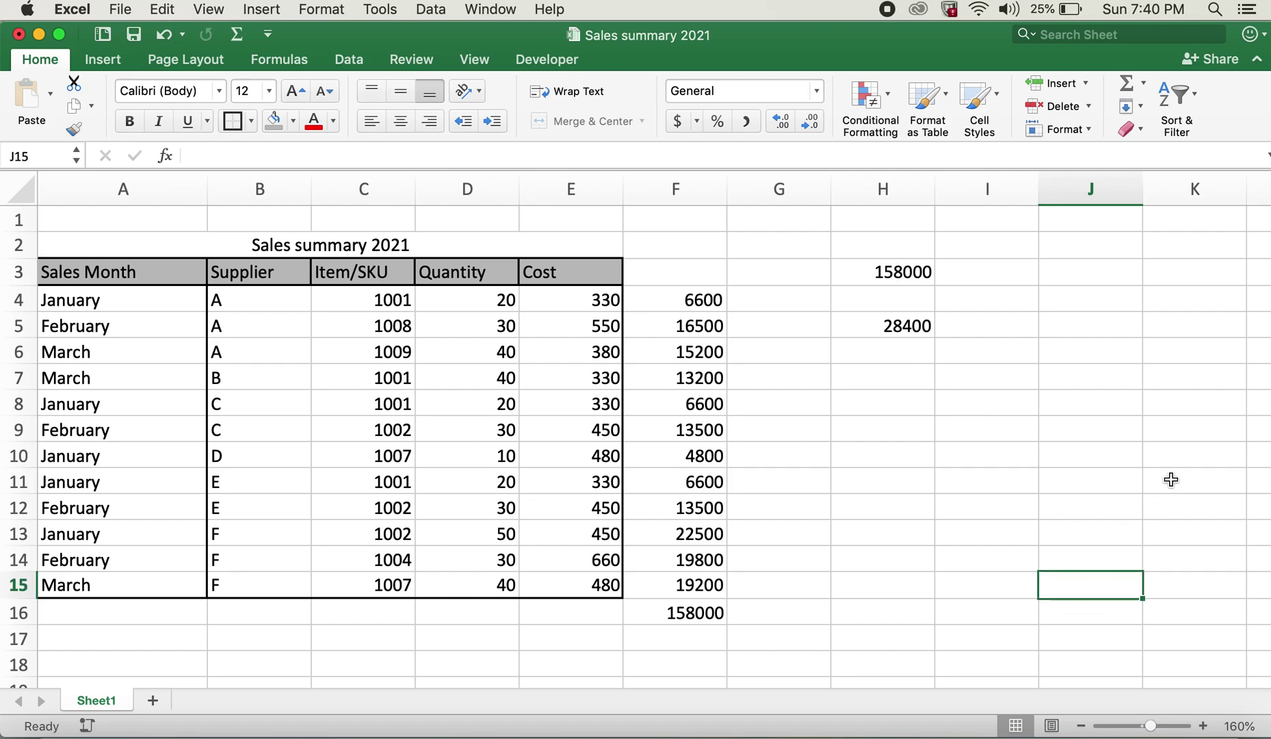